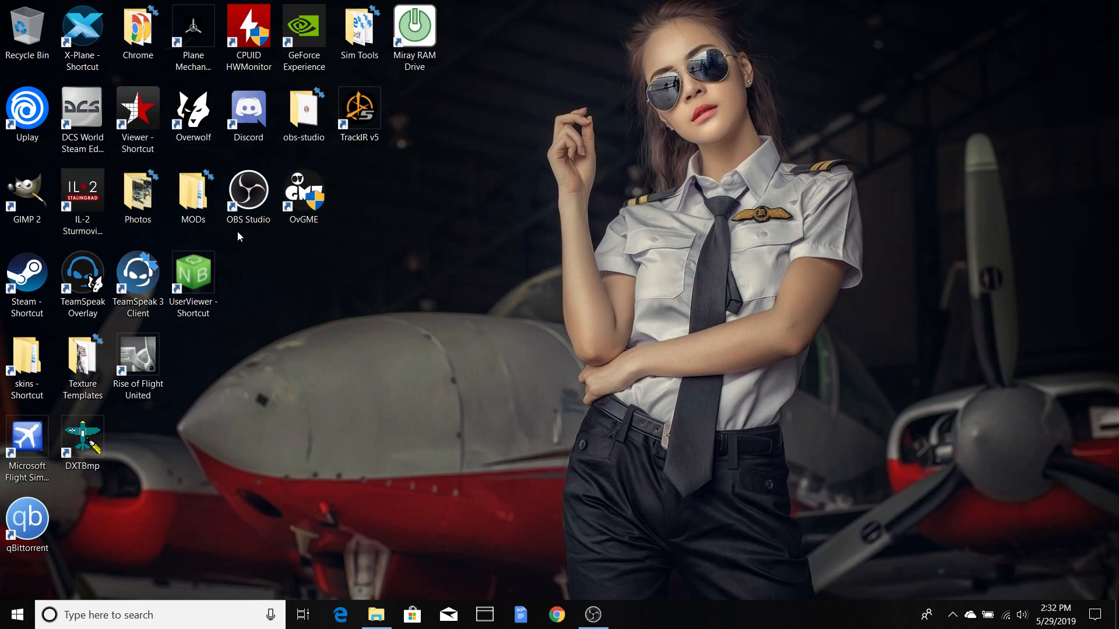
Launch GIMP from the desktop
left_click(30, 195)
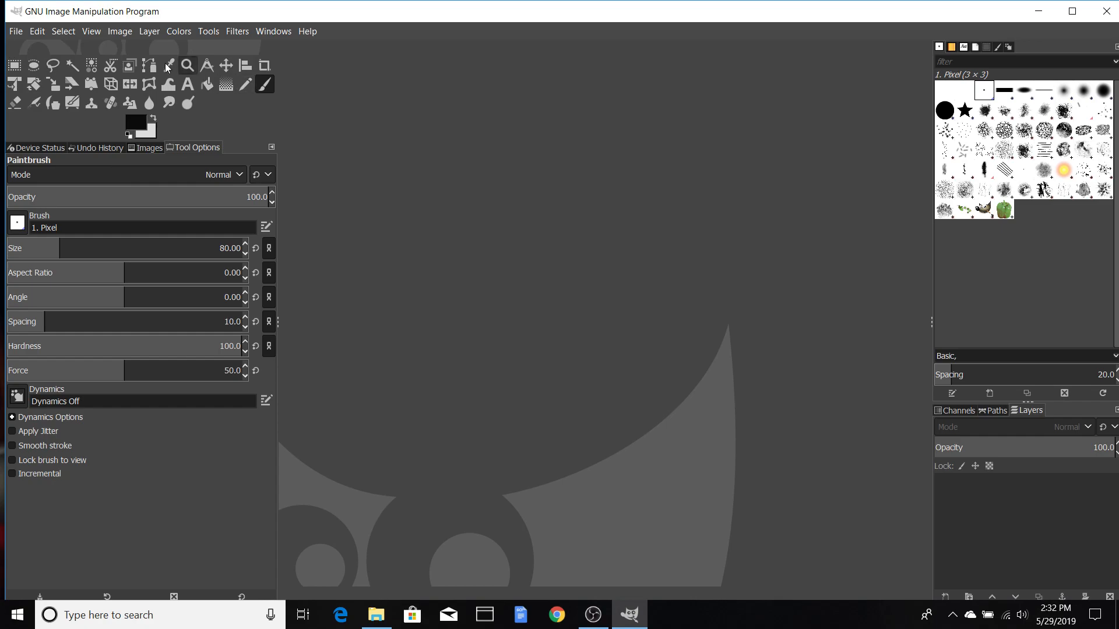
left_click(124, 32)
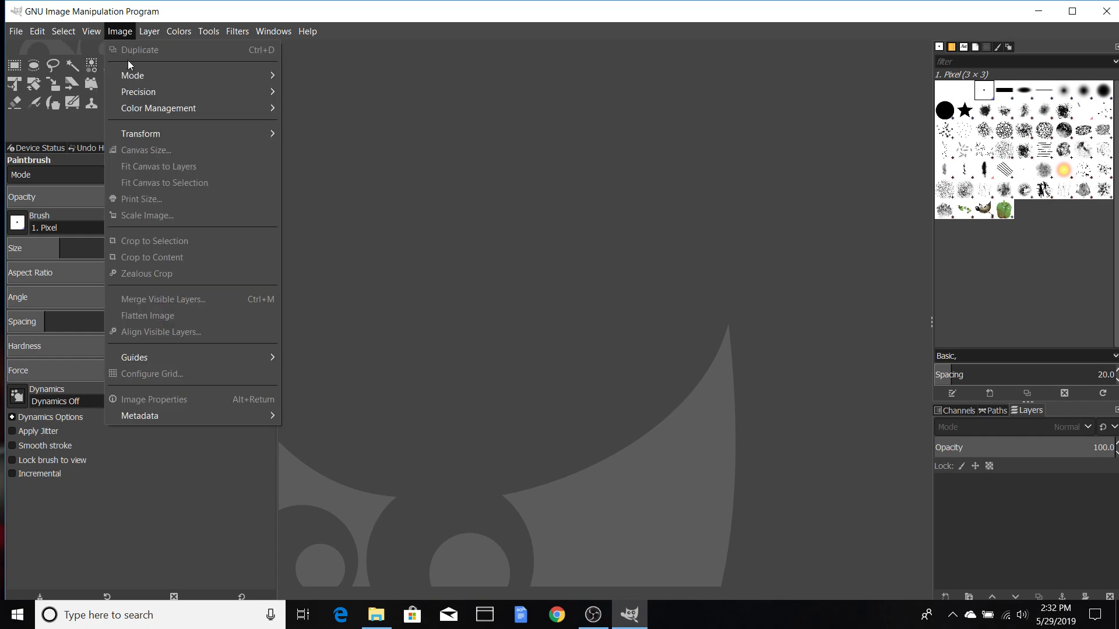
left_click(143, 33)
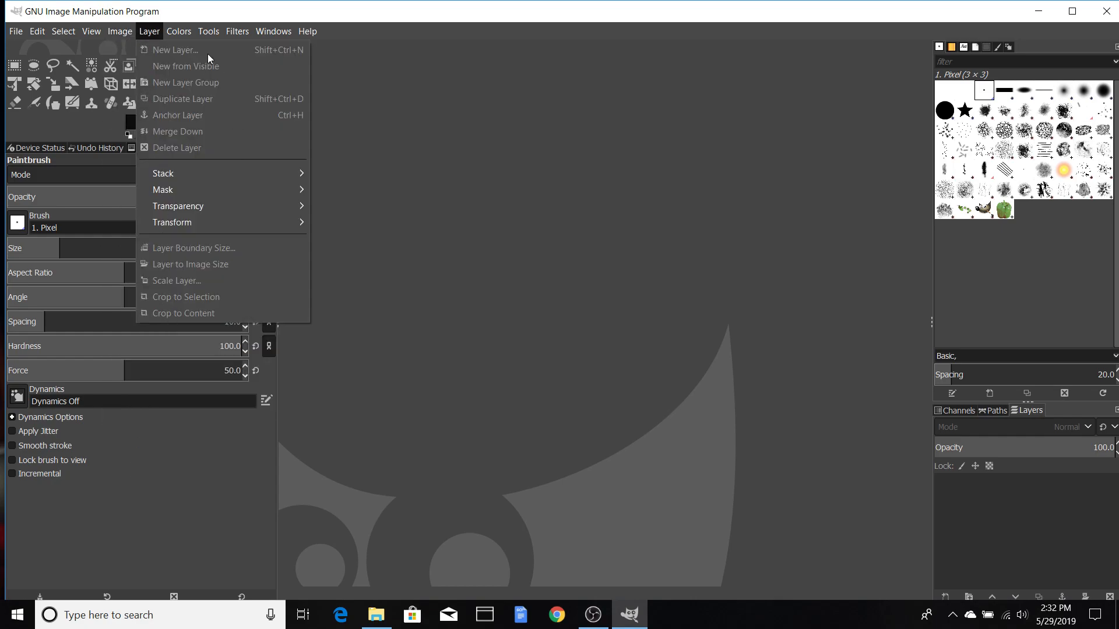
left_click(63, 31)
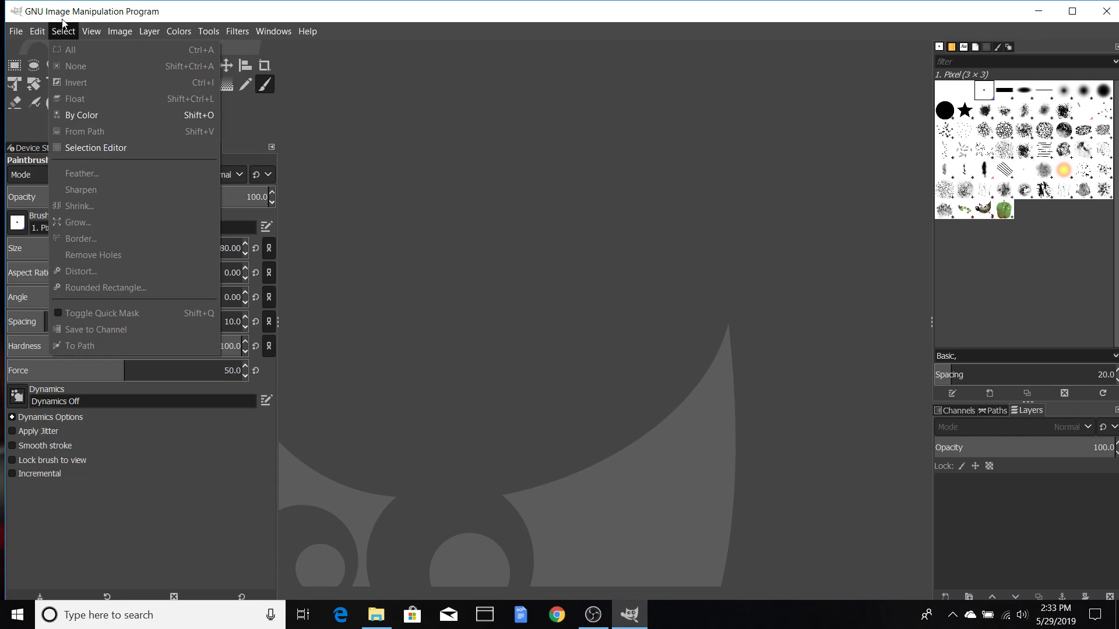
mouse_move(96, 32)
mouse_move(7, 29)
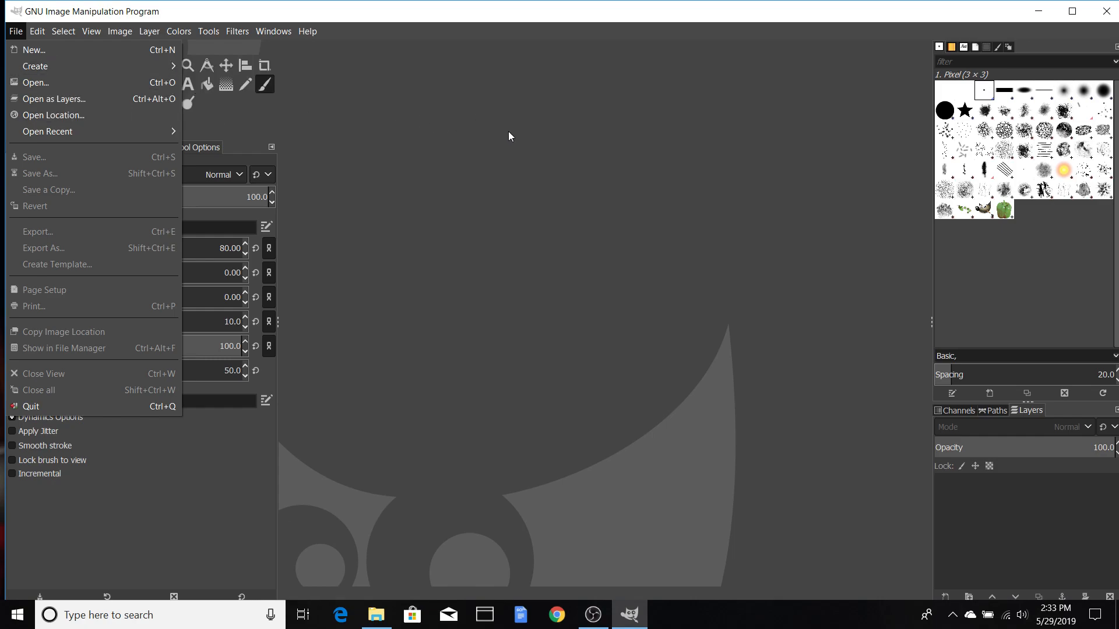
left_click(380, 135)
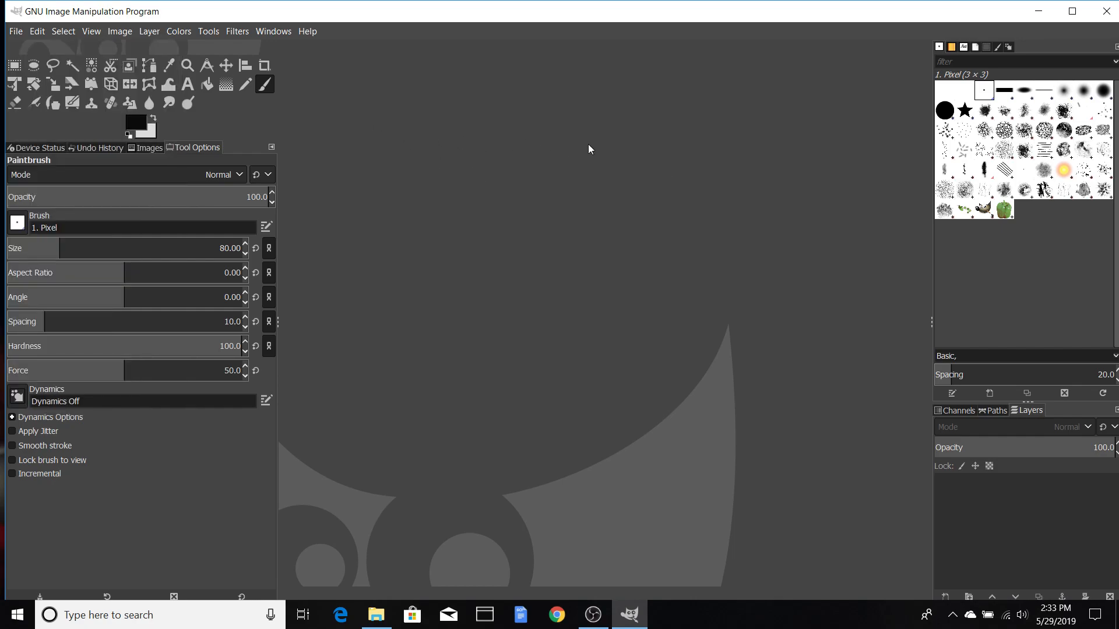
left_click(16, 31)
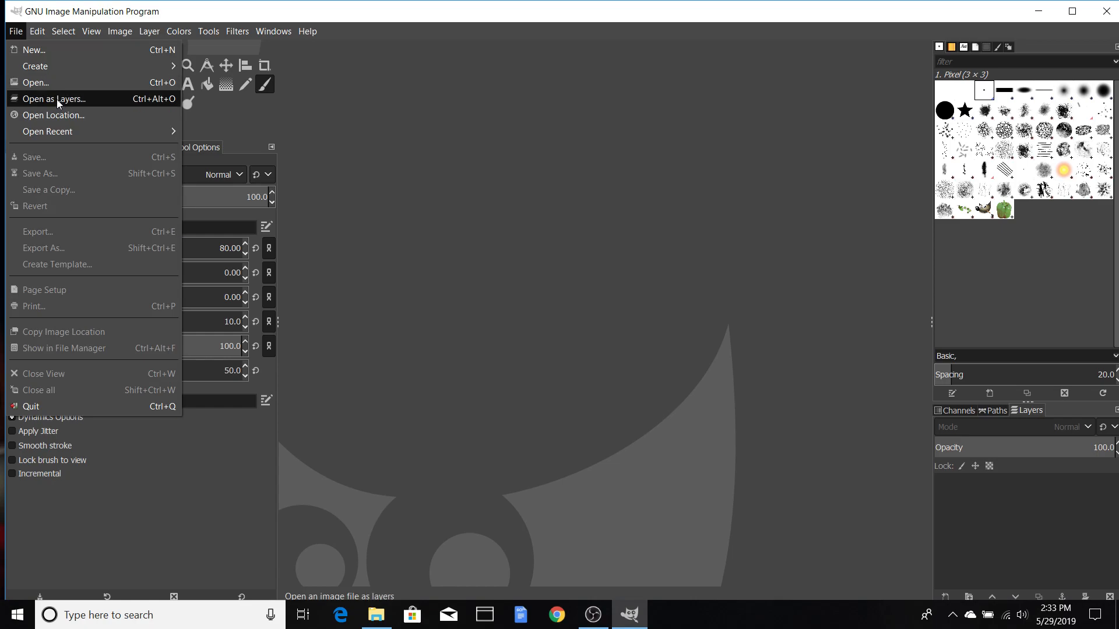
left_click(40, 83)
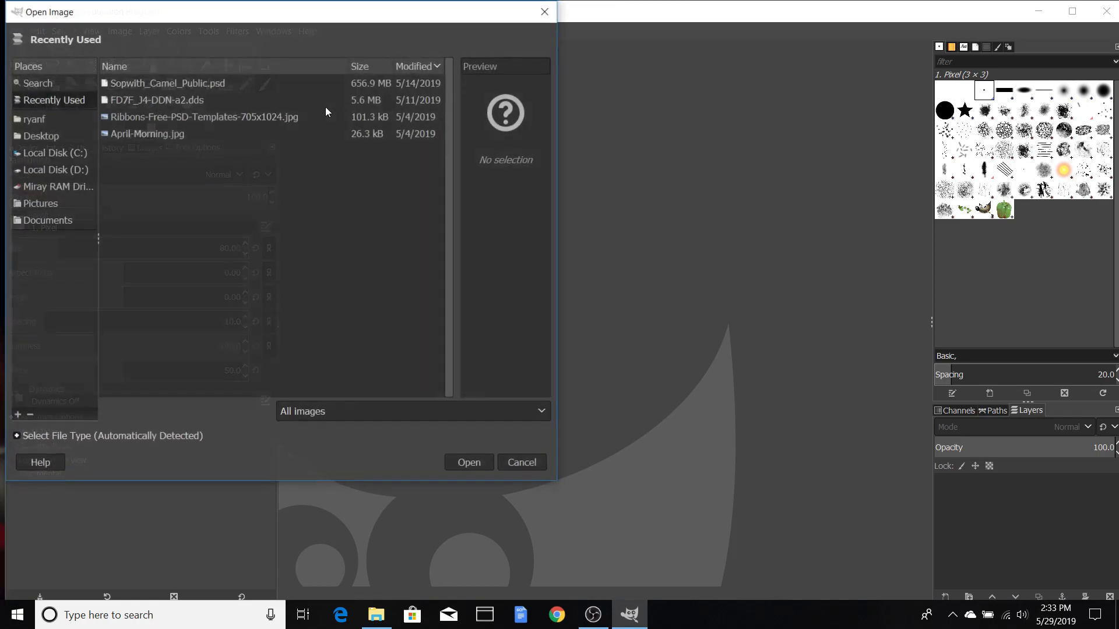
left_click(79, 140)
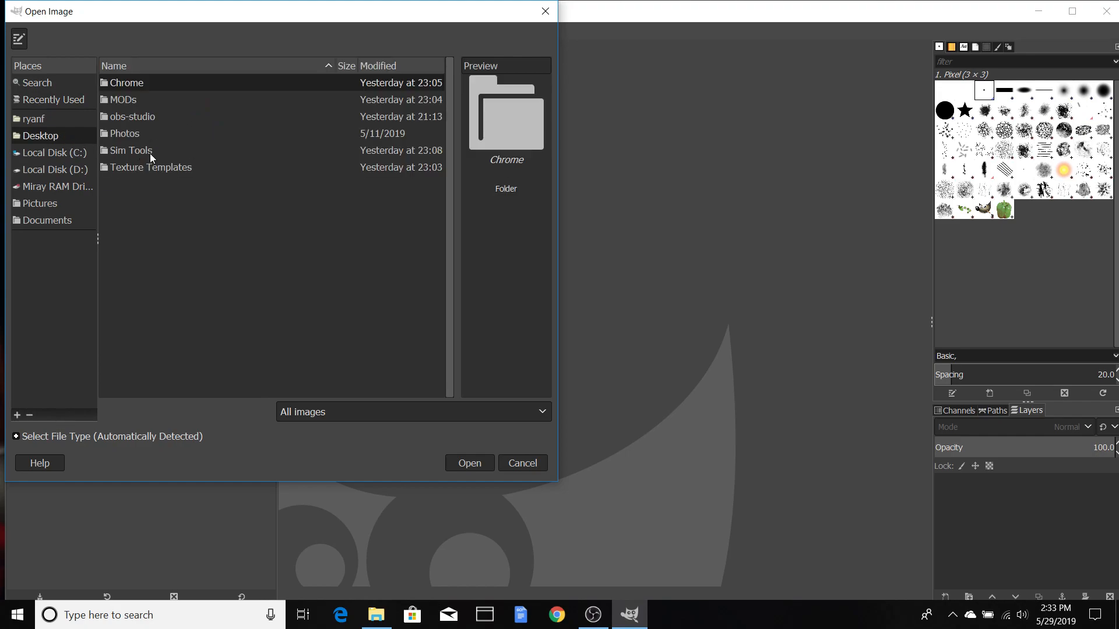
double_click(152, 168)
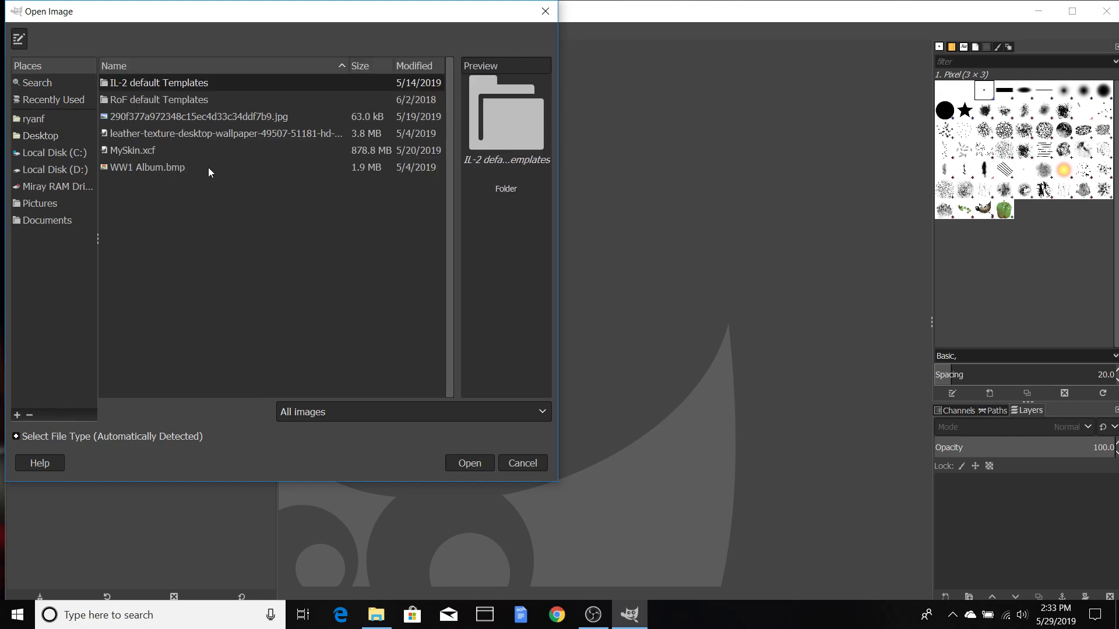
double_click(167, 87)
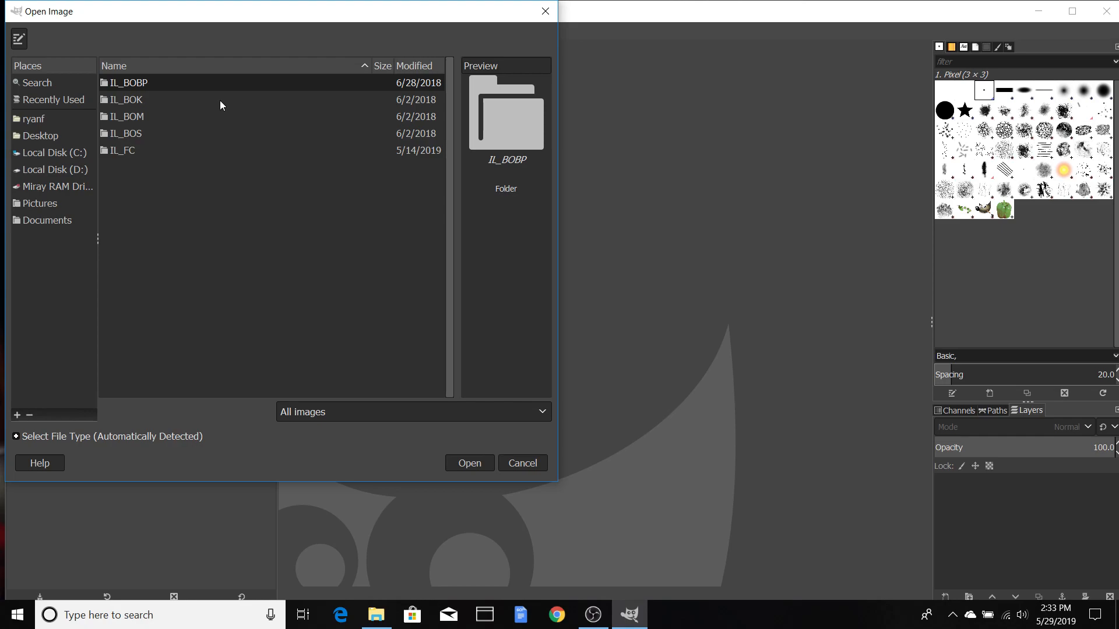
double_click(126, 118)
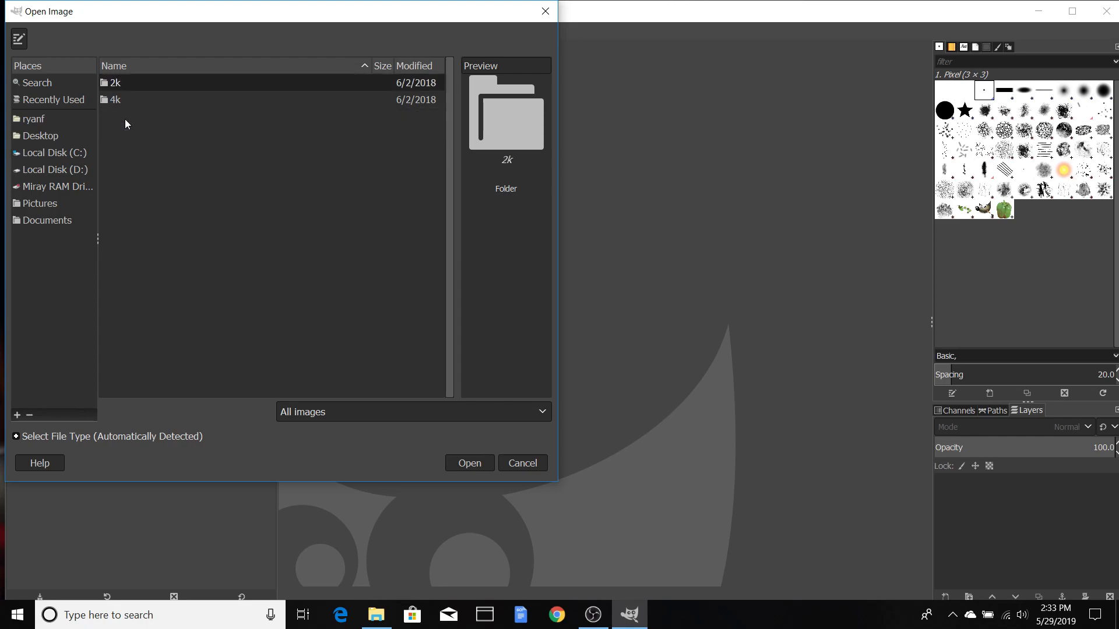
double_click(149, 100)
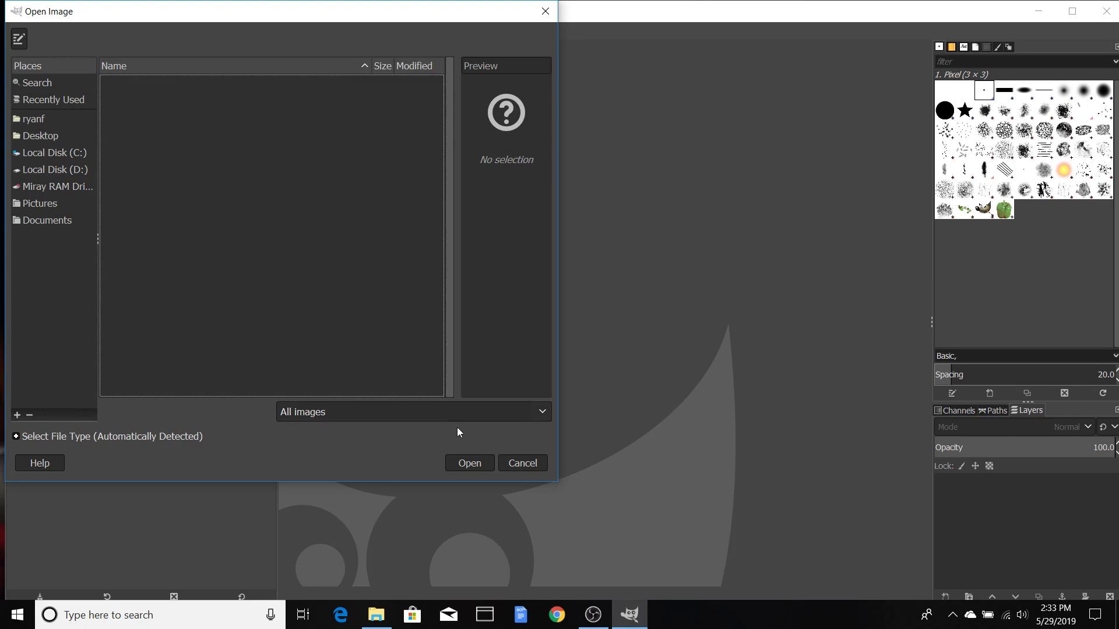
left_click(467, 466)
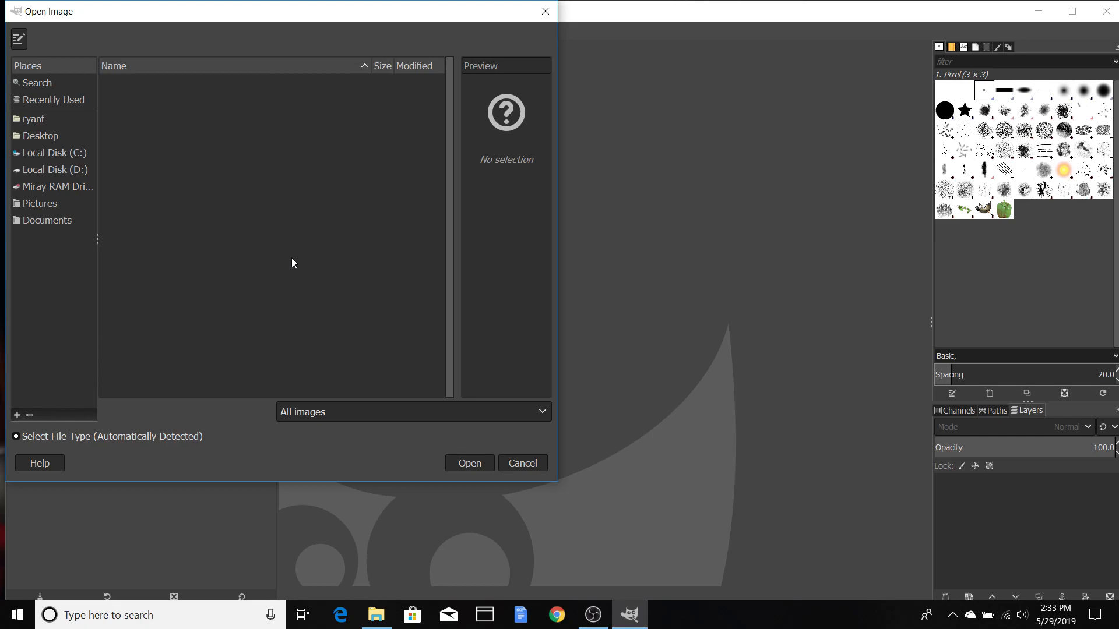
left_click(546, 11)
Minimize GIMP and browse in File Explorer from Texture Templates through IL-2 default Templates and IL_BOM to the 2k folder
left_click(1039, 11)
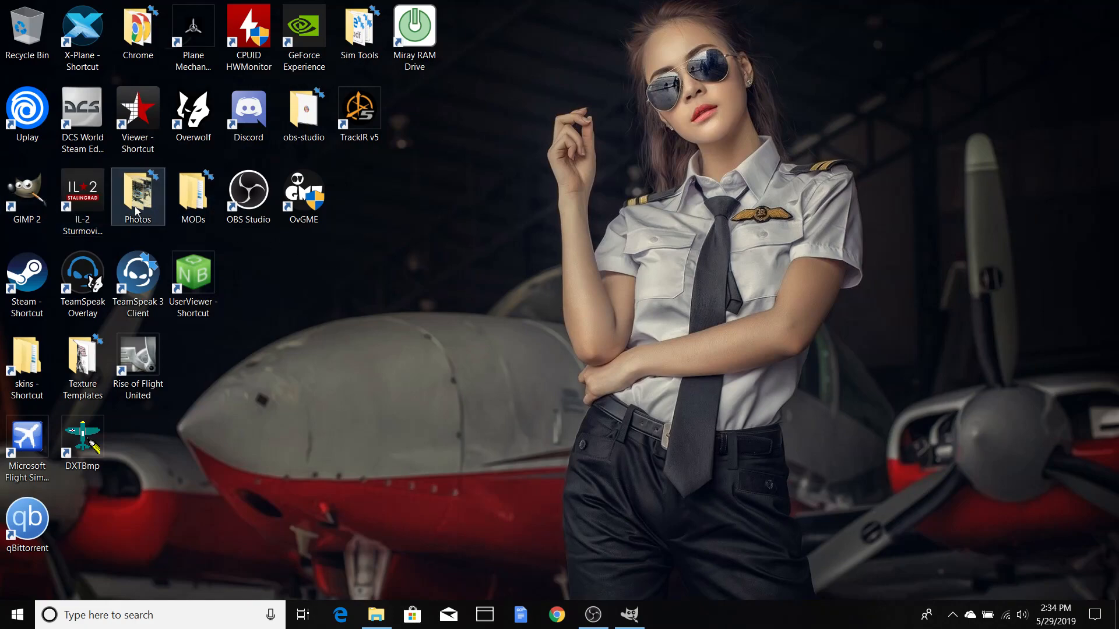
double_click(70, 384)
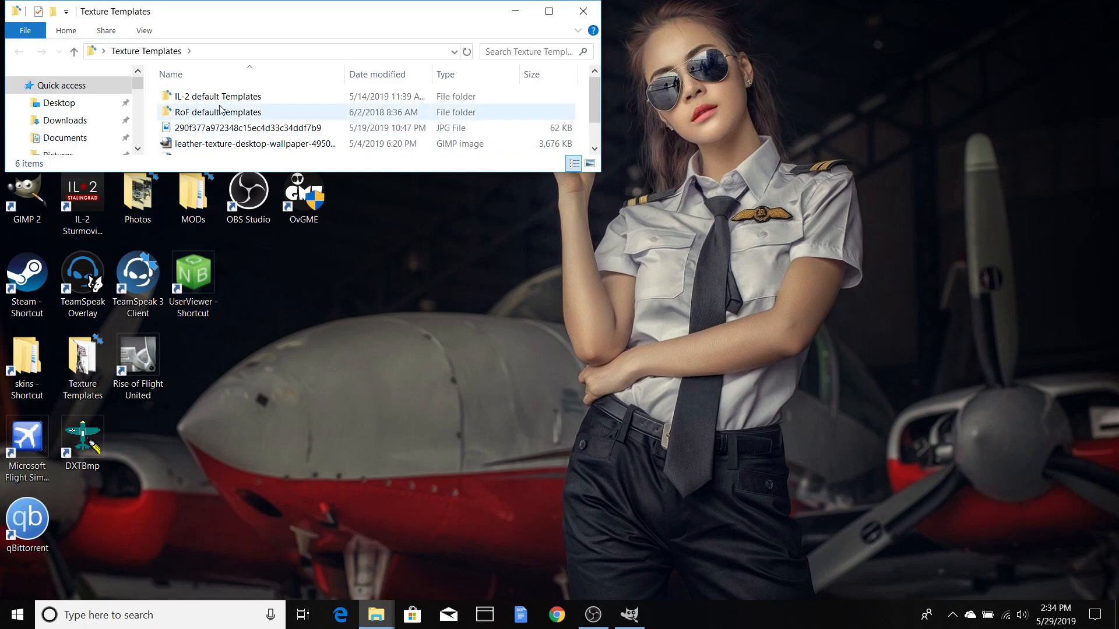
double_click(224, 97)
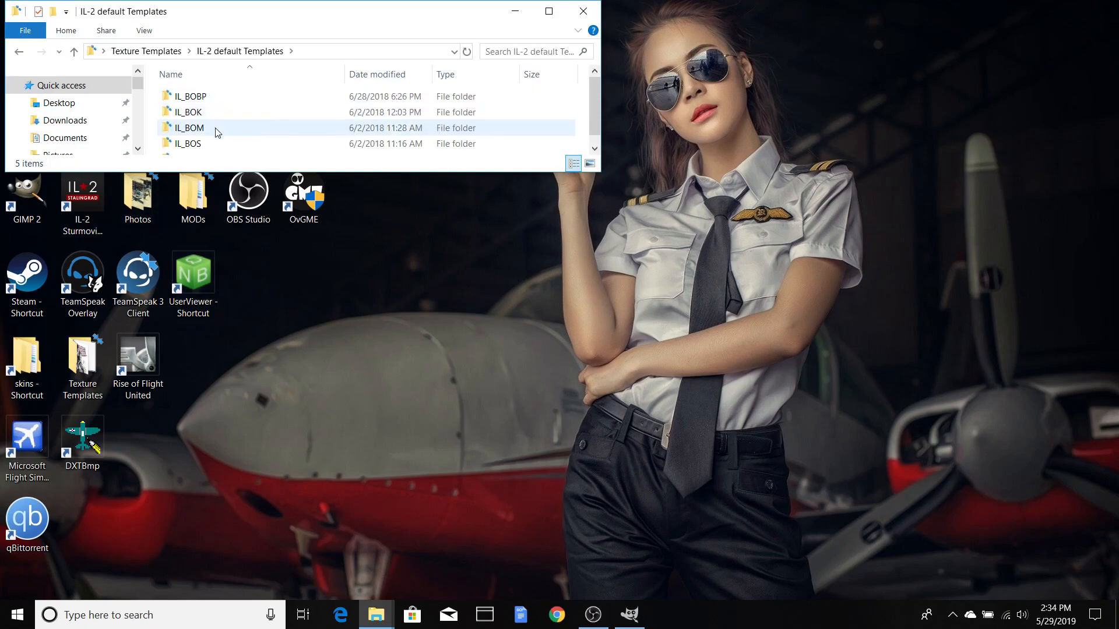
double_click(218, 128)
double_click(215, 112)
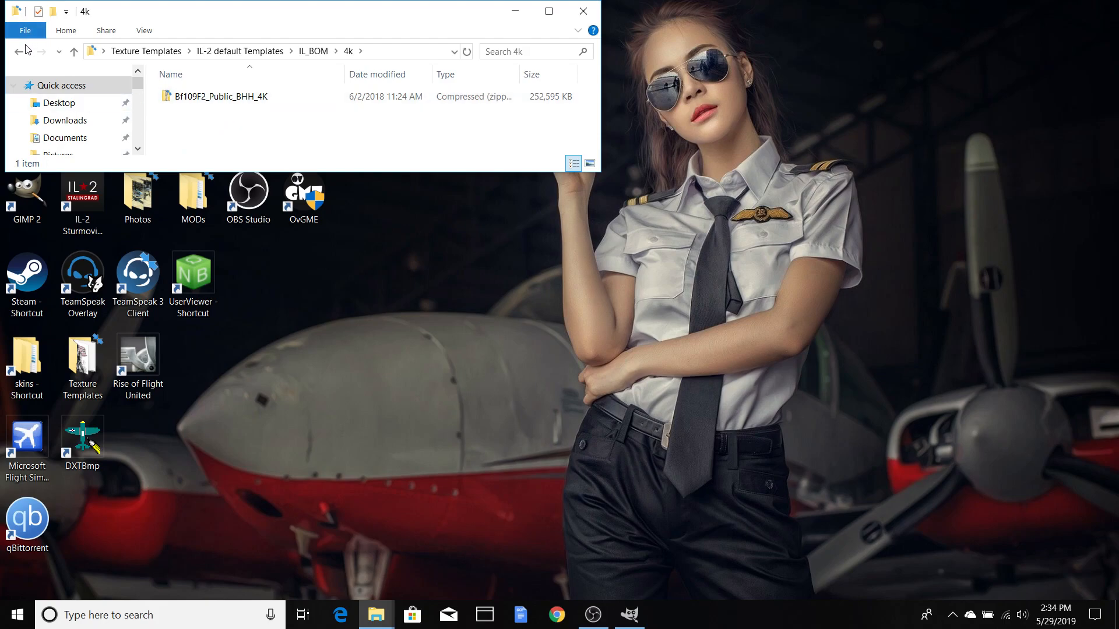
left_click(26, 52)
double_click(204, 97)
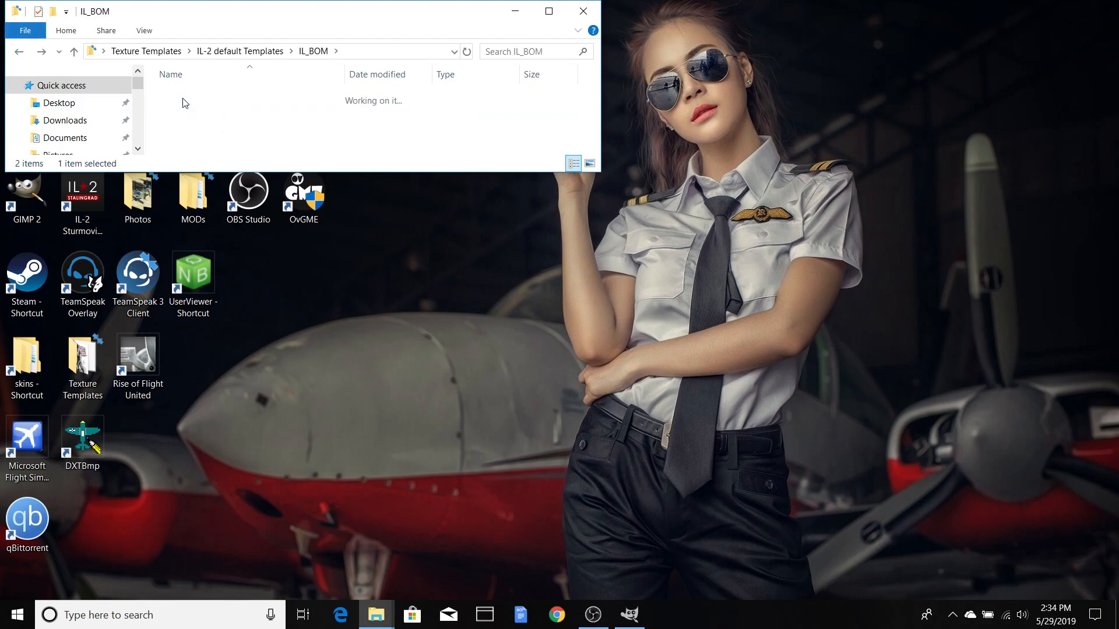
Open the P40E1_Public PSD from its zip archive in GIMP, converting the embedded color profile to the built-in sRGB working space
scroll(210, 107, "down", 2)
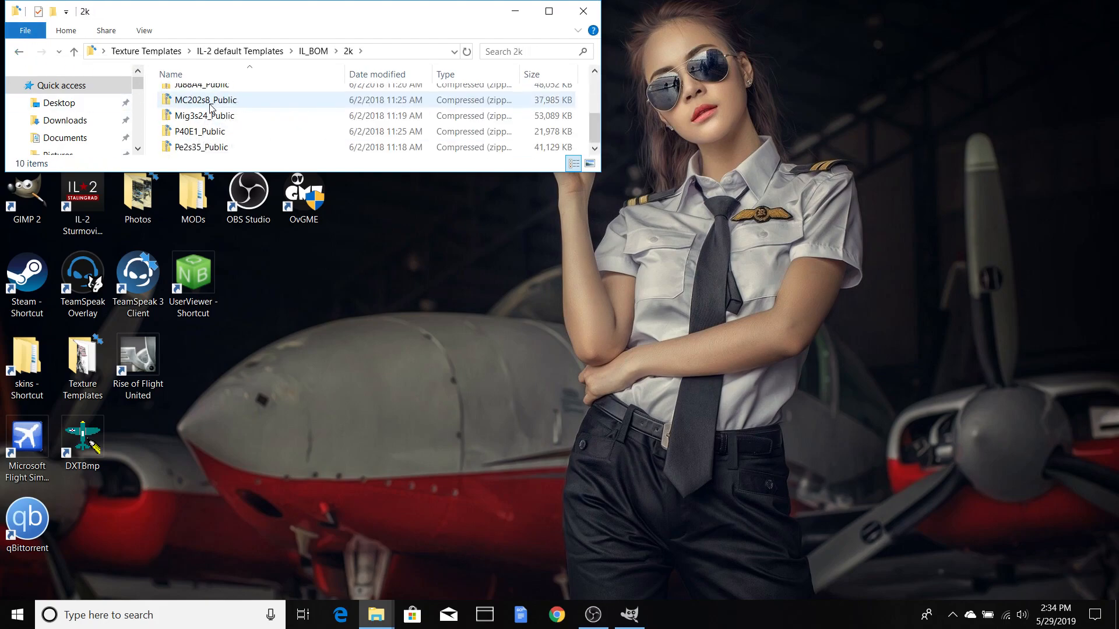
double_click(237, 134)
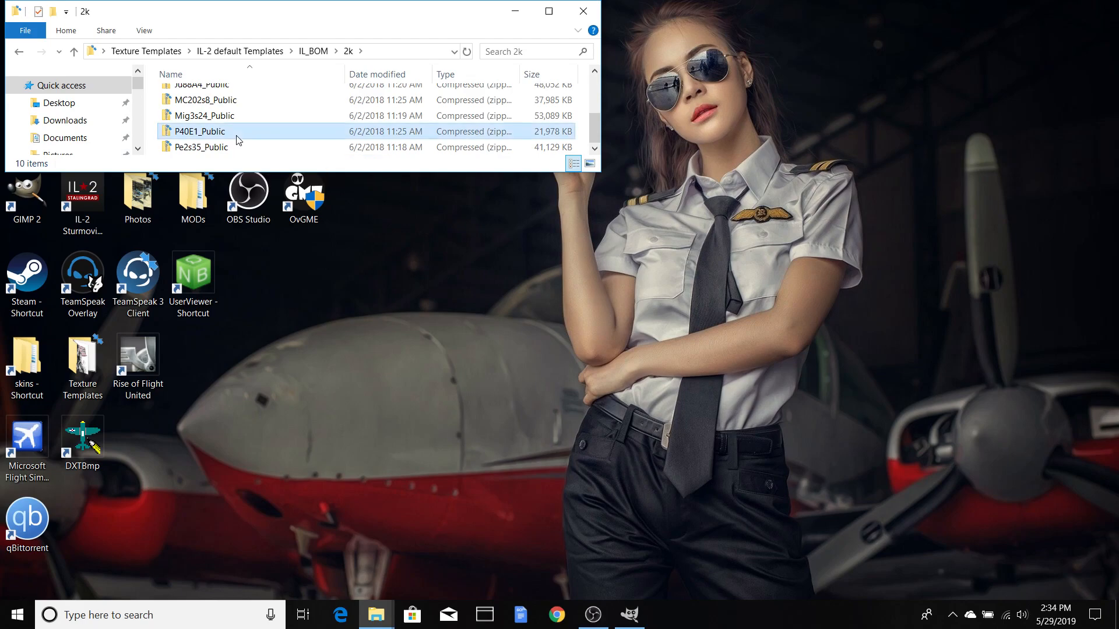
left_click(215, 100)
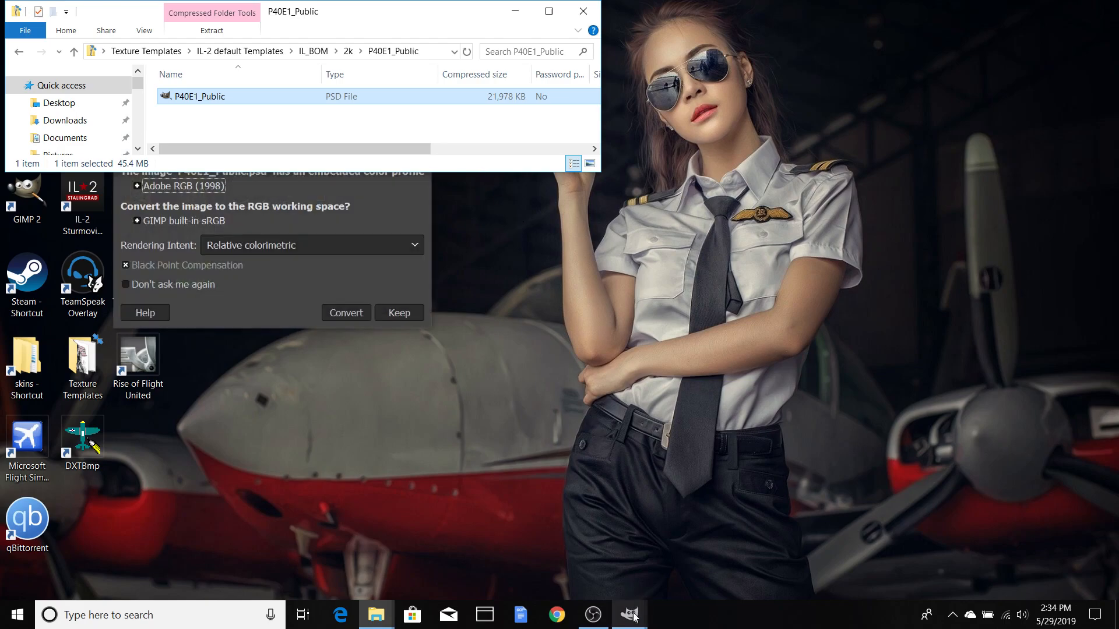
left_click(332, 319)
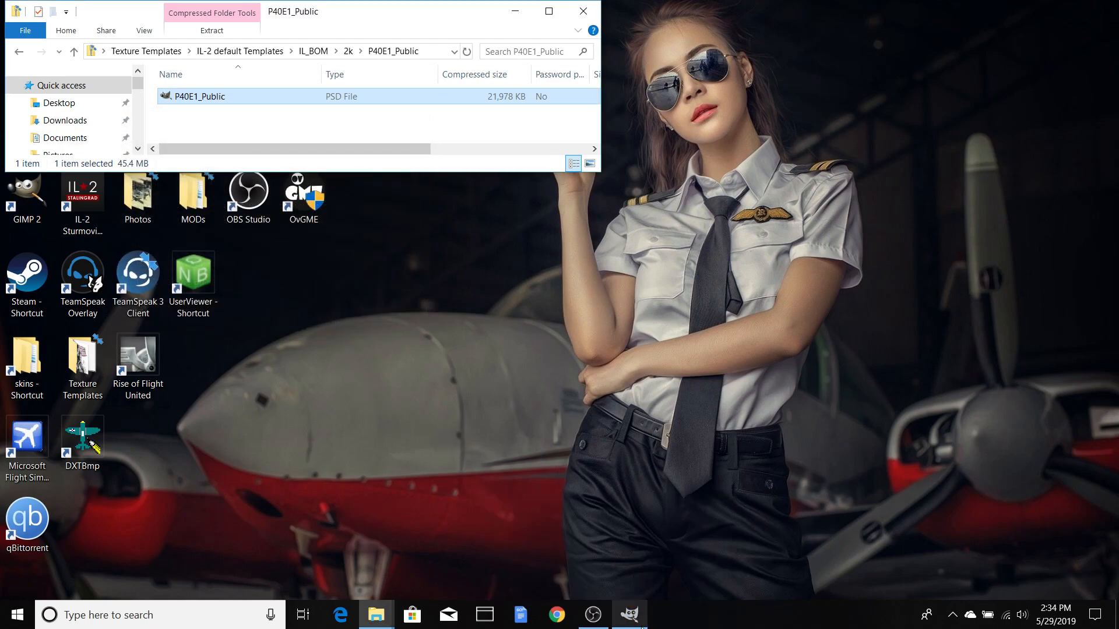
left_click(640, 626)
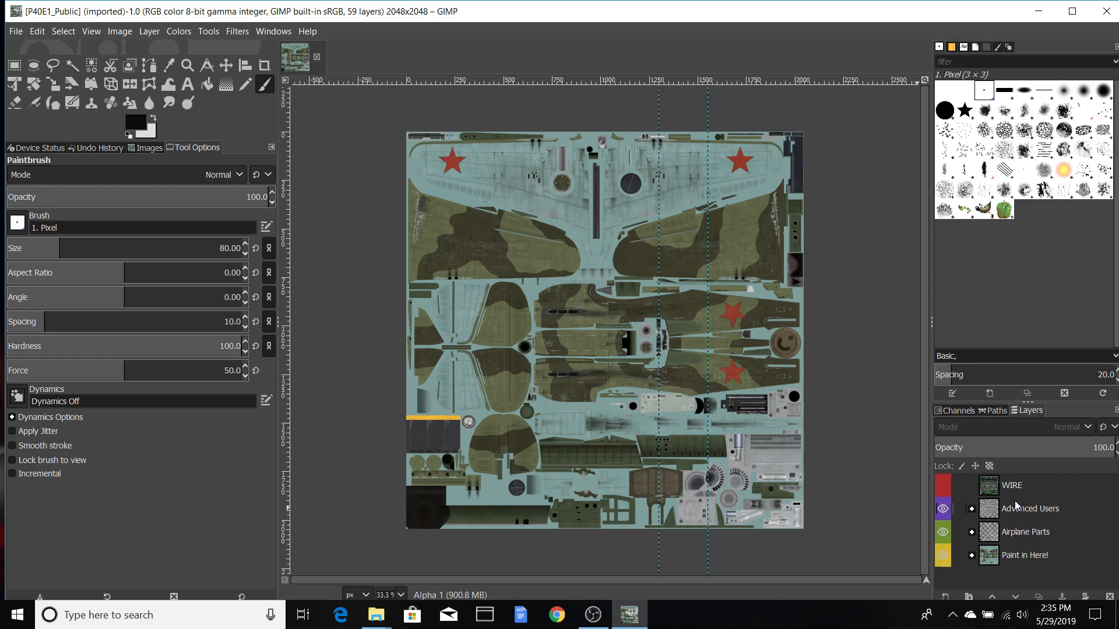
Expand the Advanced Users layer group and widen the dock that holds the layer list
left_click(971, 509)
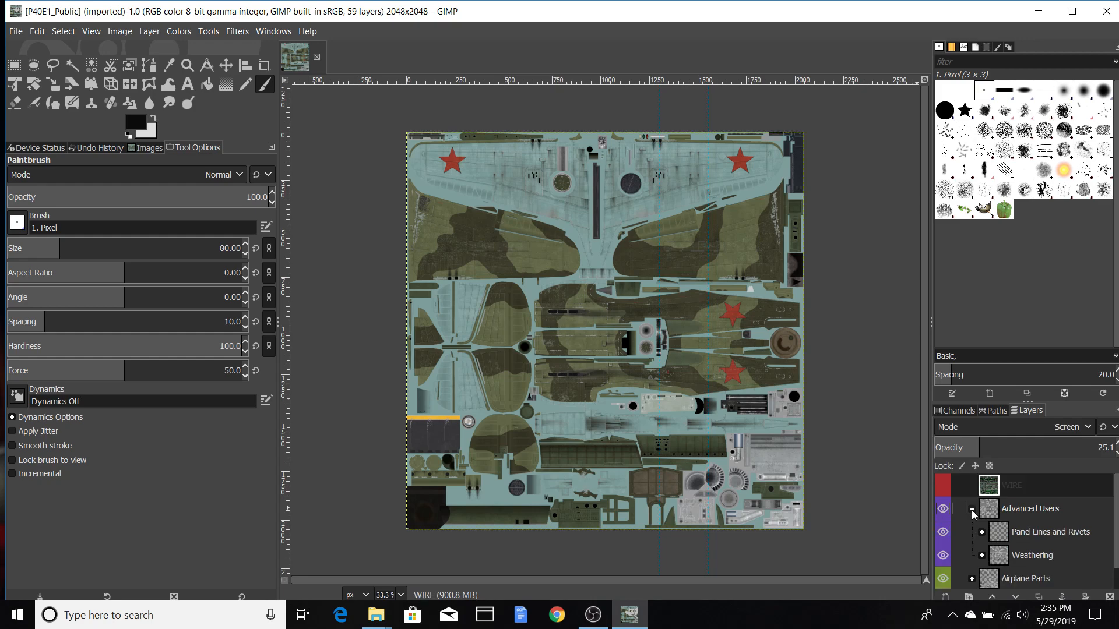
scroll(1029, 524, "down", 1)
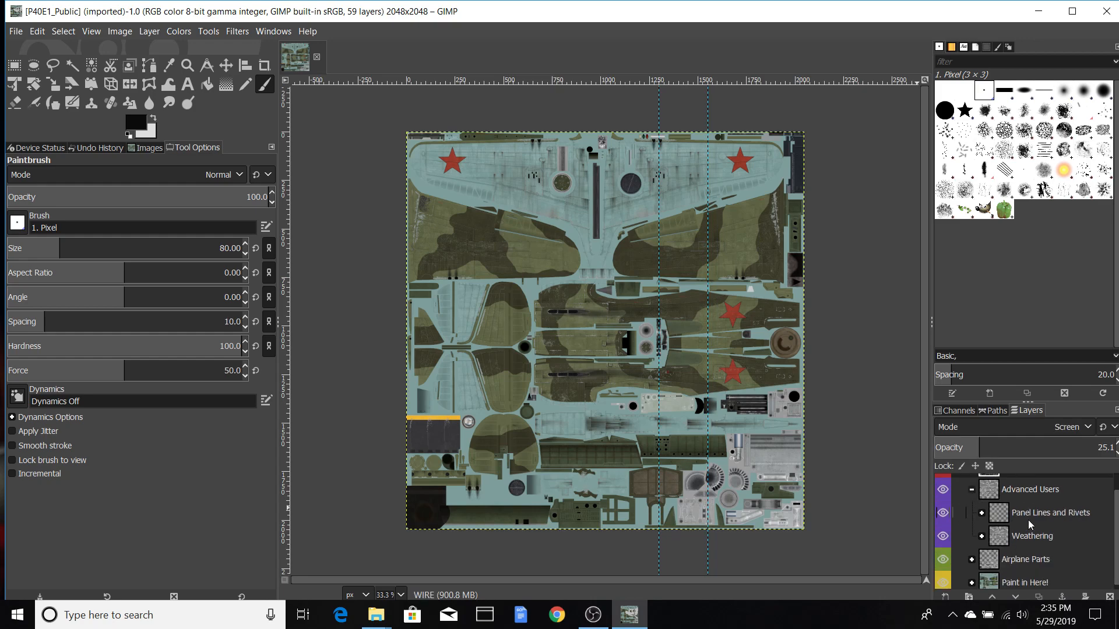
left_click_drag(930, 325, 901, 326)
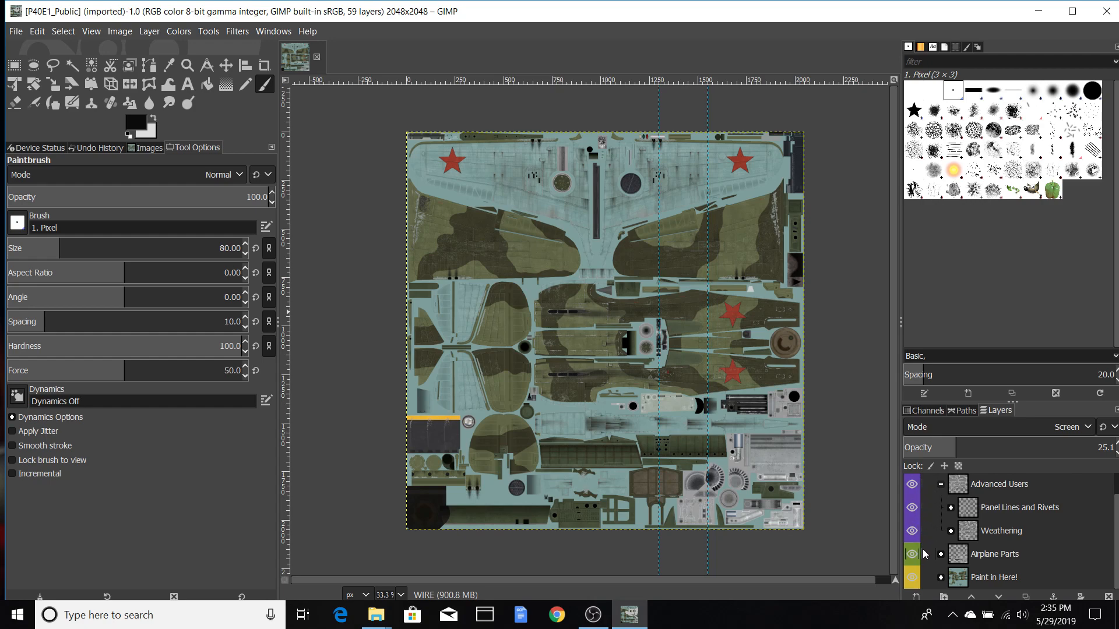
Hide and reshow the Advanced Users group to examine what its panel lines and weathering add to the skin
left_click(912, 486)
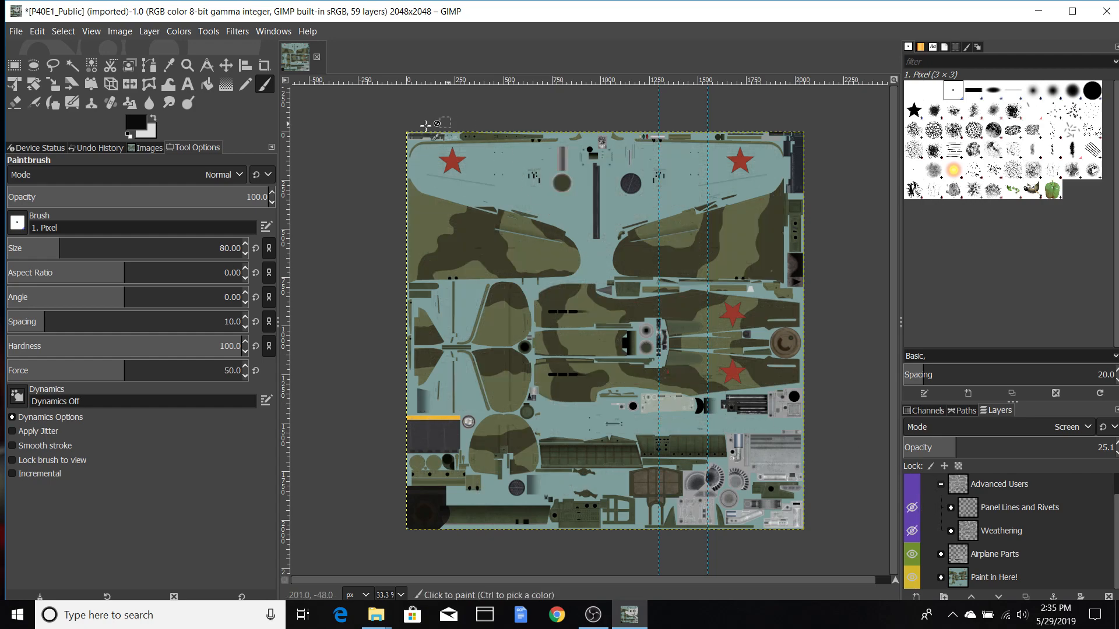
left_click(912, 486)
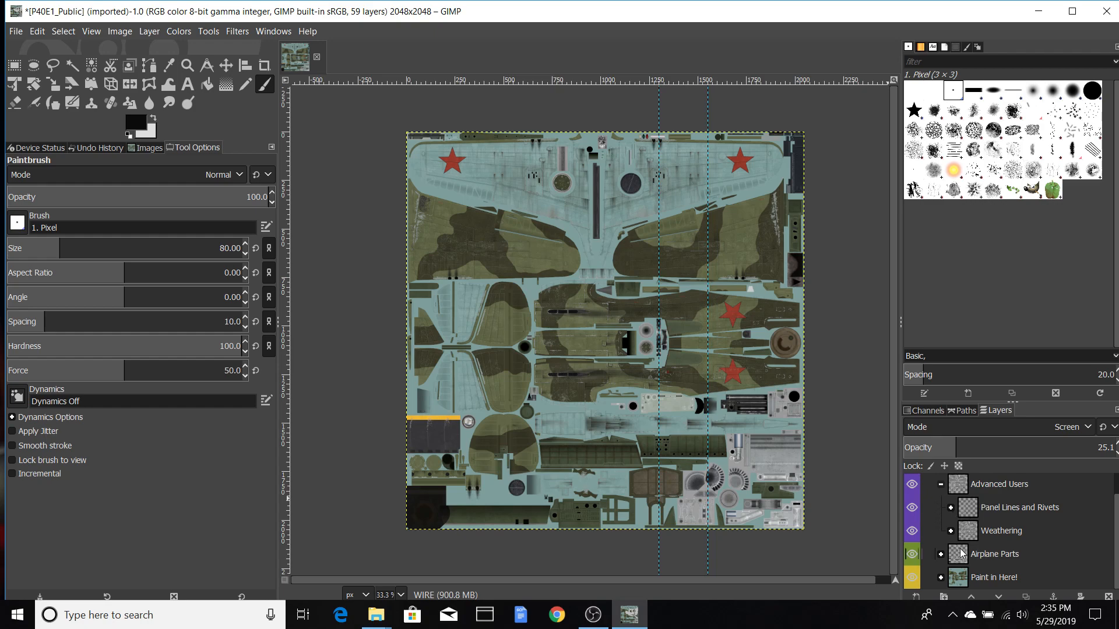
Expand the Paint in Here! group and make its User Paint Here layer the active layer
left_click(941, 578)
scroll(1012, 550, "down", 3)
scroll(1012, 550, "down", 3)
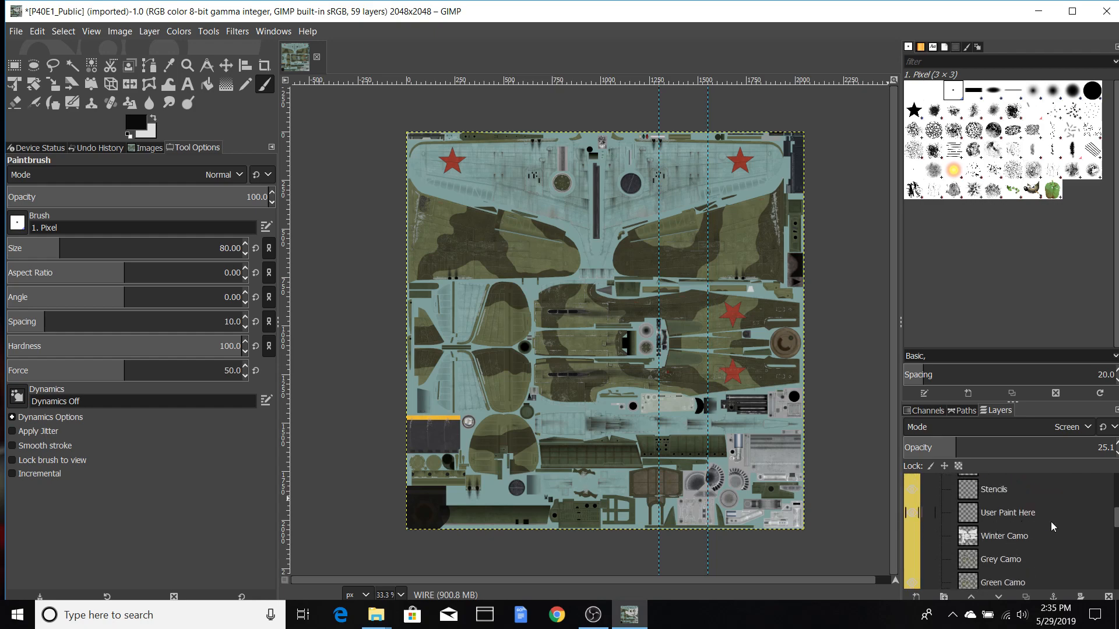
left_click(998, 512)
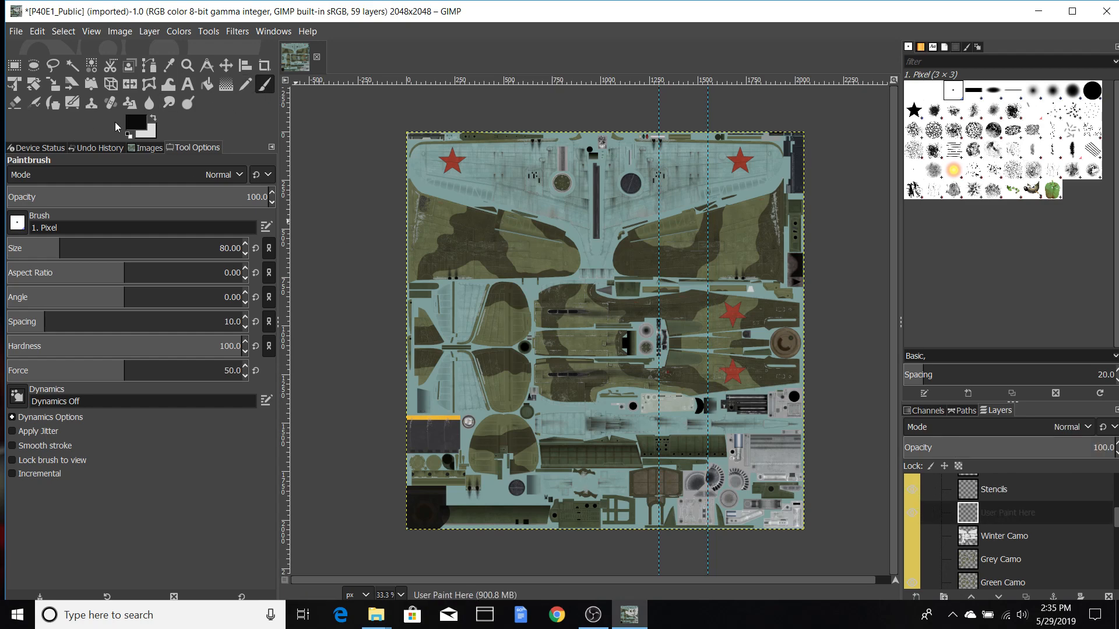
Set the foreground color to the dark red from the recently used colors
left_click(133, 125)
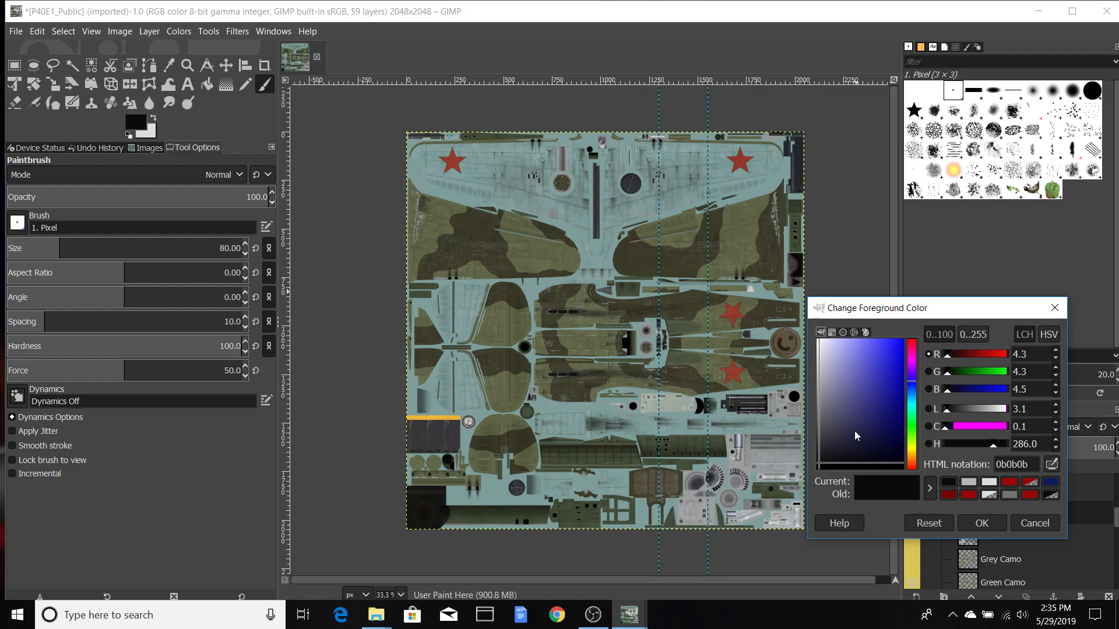
left_click(968, 495)
left_click(983, 523)
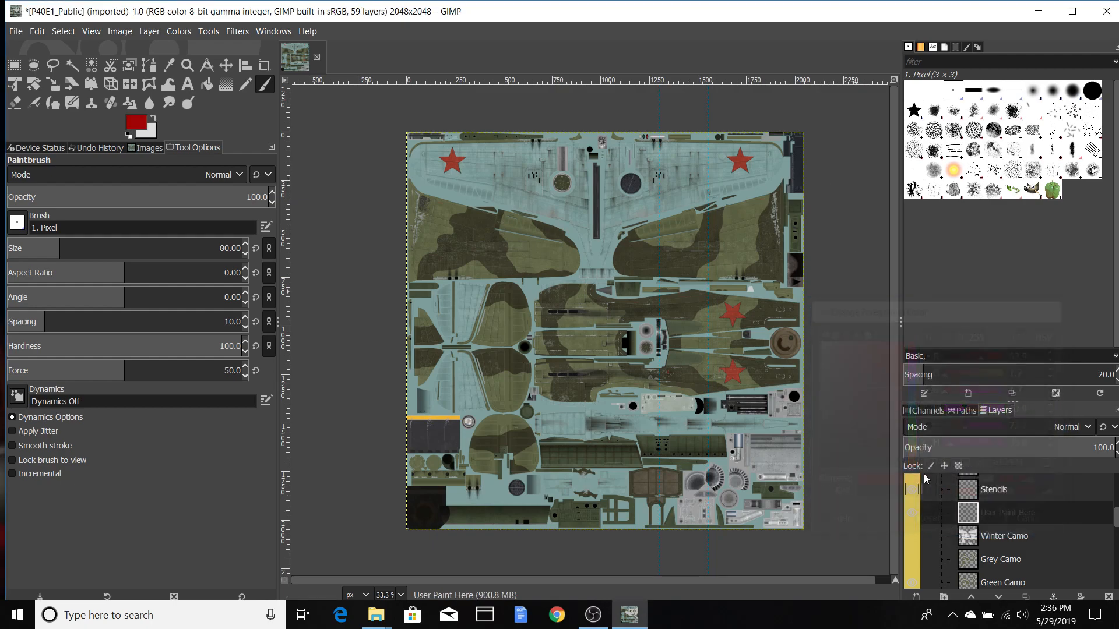
Paint a looping red test stroke over the middle of the skin on the User Paint Here layer and undo it
mouse_move(623, 284)
left_mouse_down()
mouse_move(628, 294)
mouse_move(589, 265)
mouse_move(524, 291)
left_mouse_up()
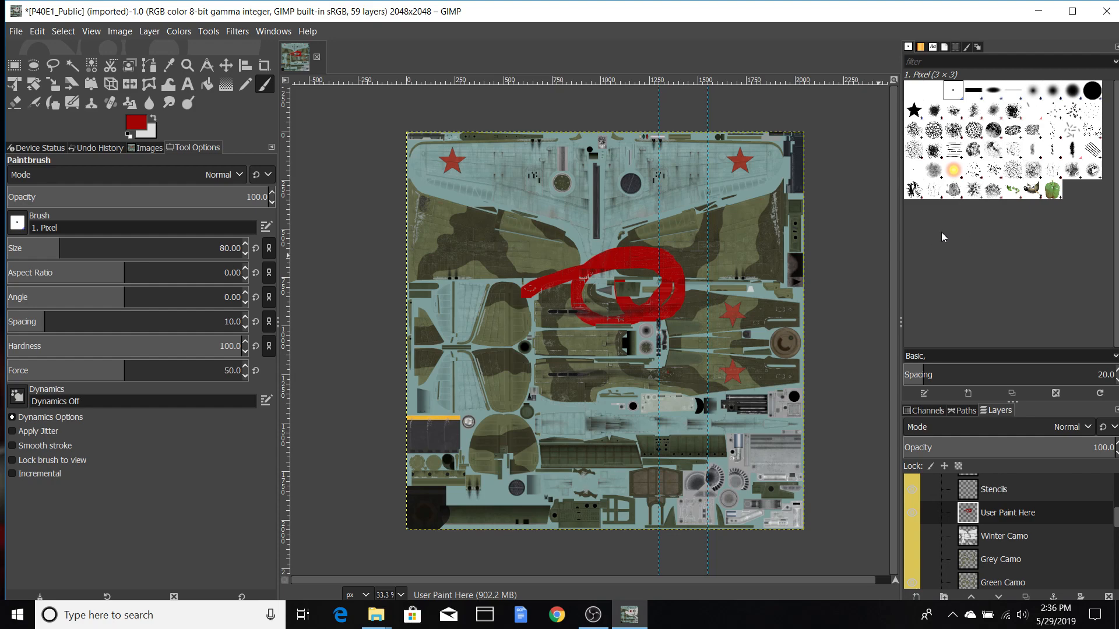
key("ctrl+z")
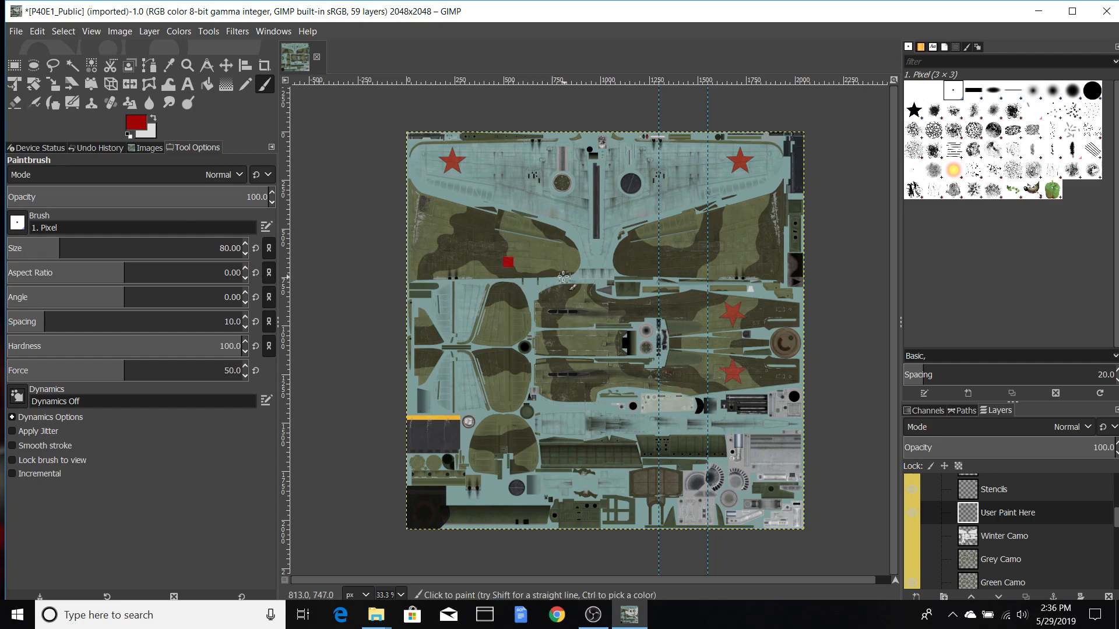
Paint a zigzag of connected straight red test lines across the middle of the skin on the User Paint Here layer and undo them
key("shift")
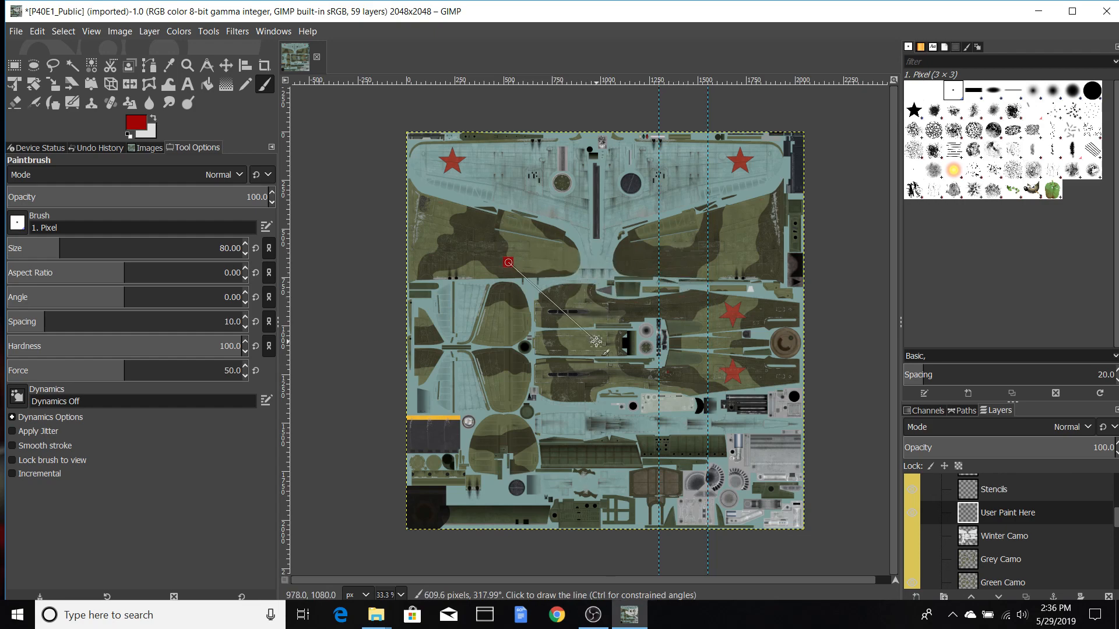
left_click(554, 364, "shift")
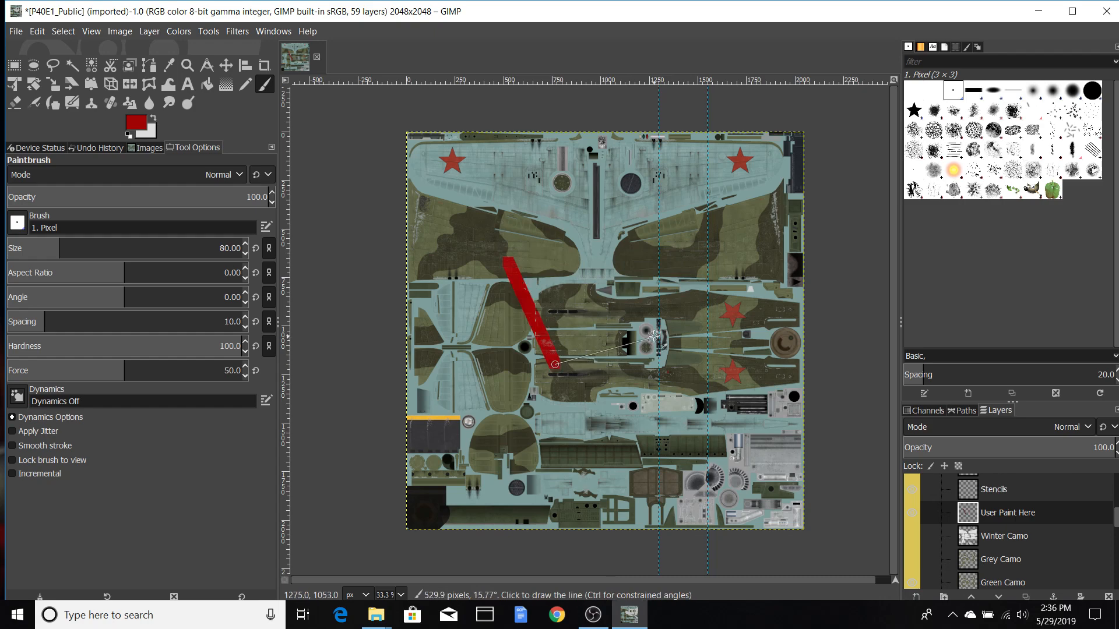
left_click(545, 231, "shift")
left_click(618, 262, "shift")
left_click(560, 308, "shift")
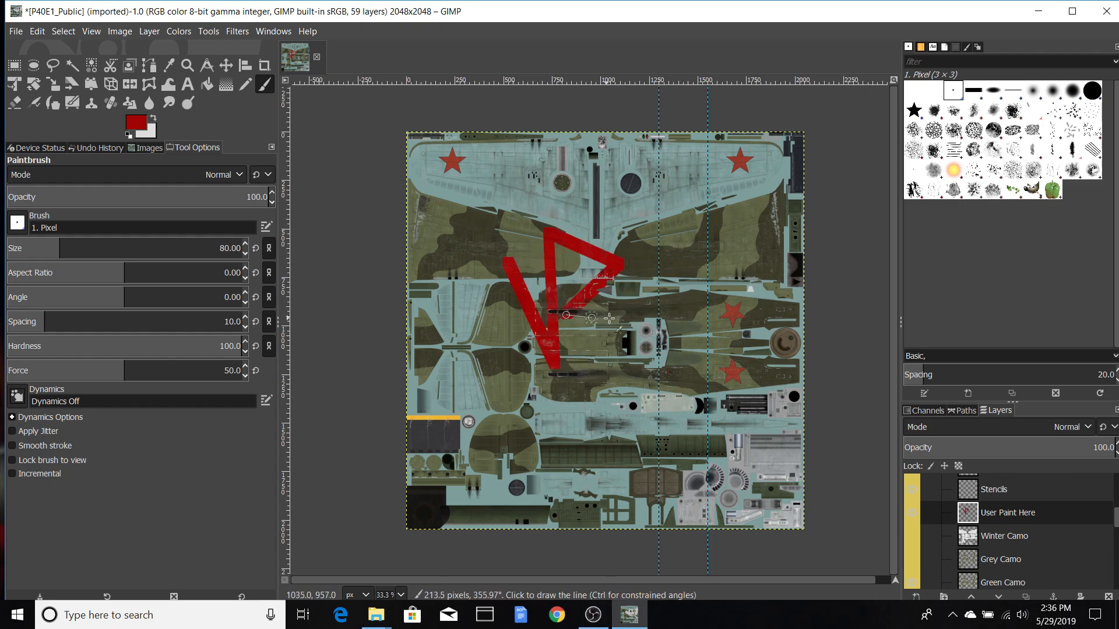
key("ctrl+z")
key("ctrl+z")
key("ctrl+z")
key("ctrl+z")
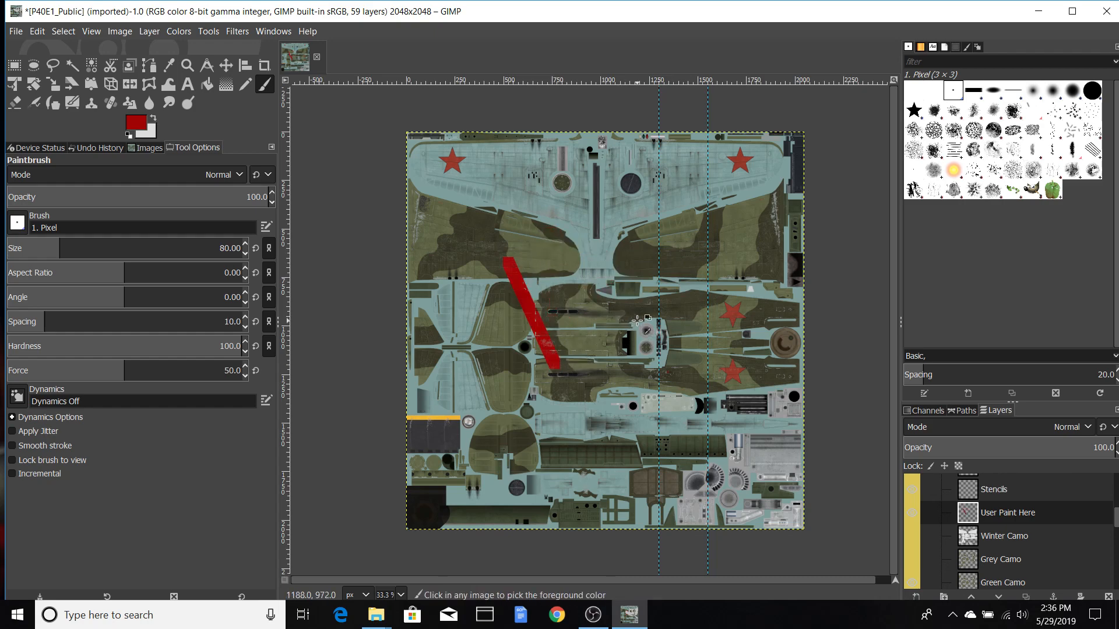
key("ctrl+z")
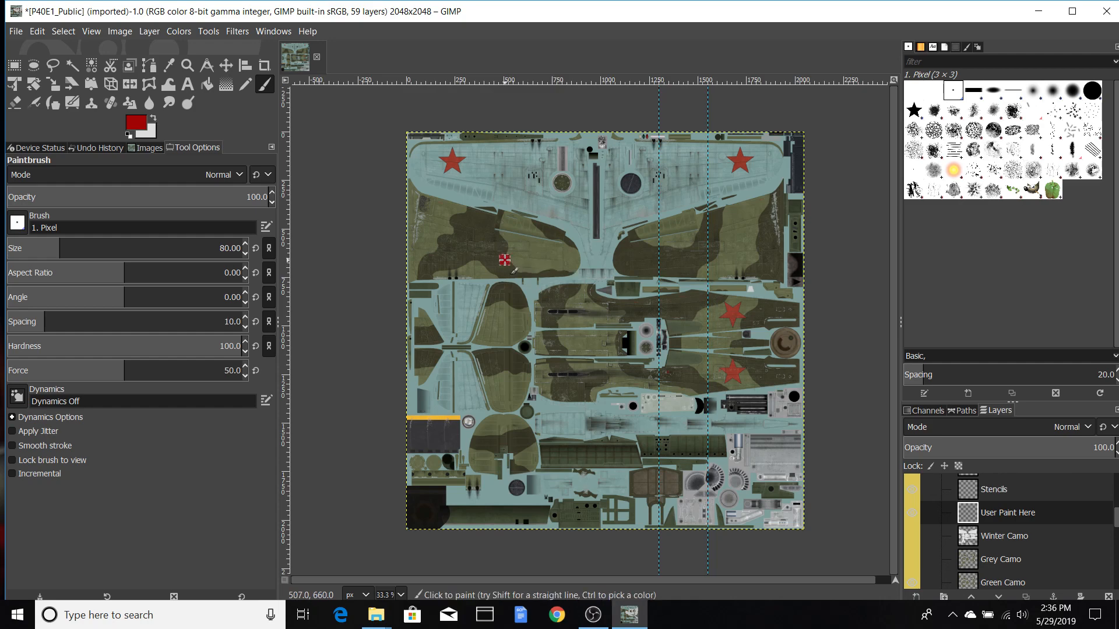
Paint a rectangular red test outline from angle-constrained straight lines across the wing and fuselage and undo it
key("ctrl")
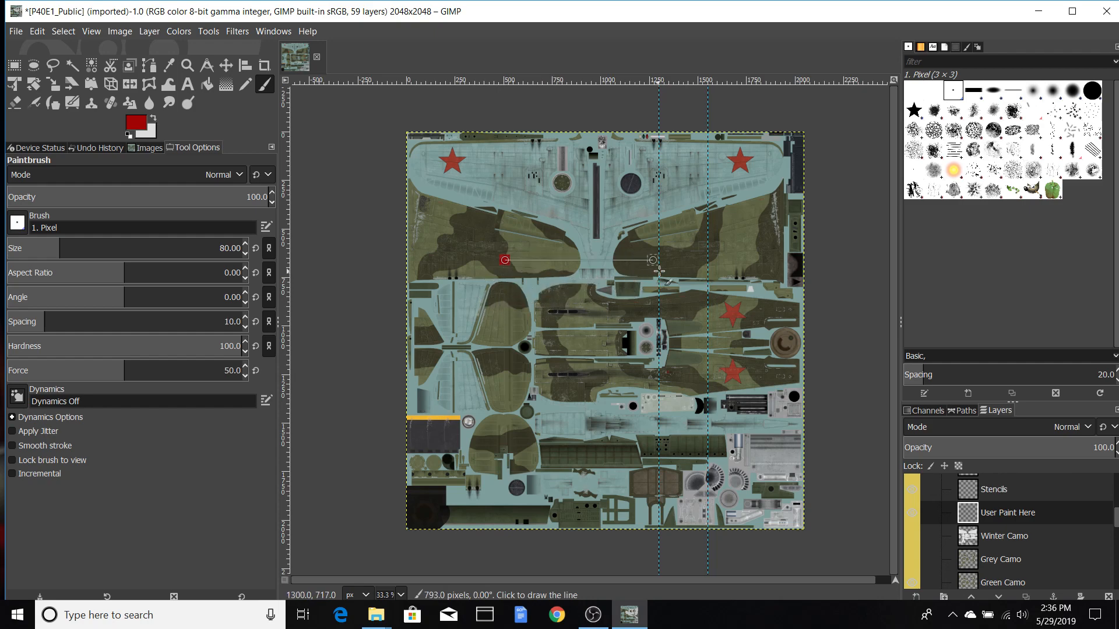
left_click(683, 260, "shift")
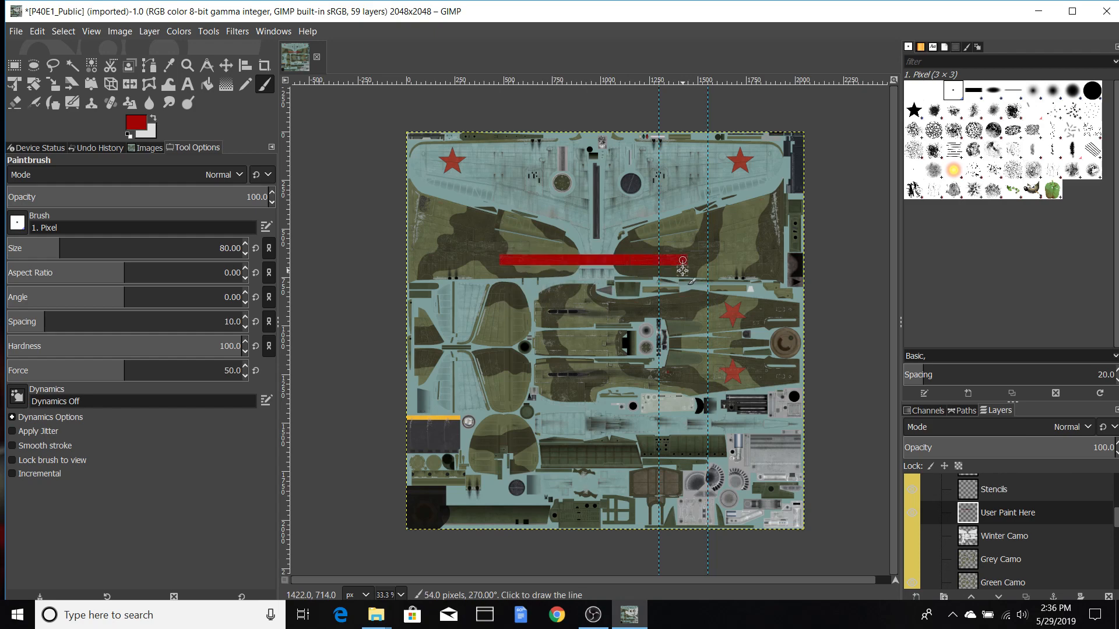
left_click(683, 351, "shift")
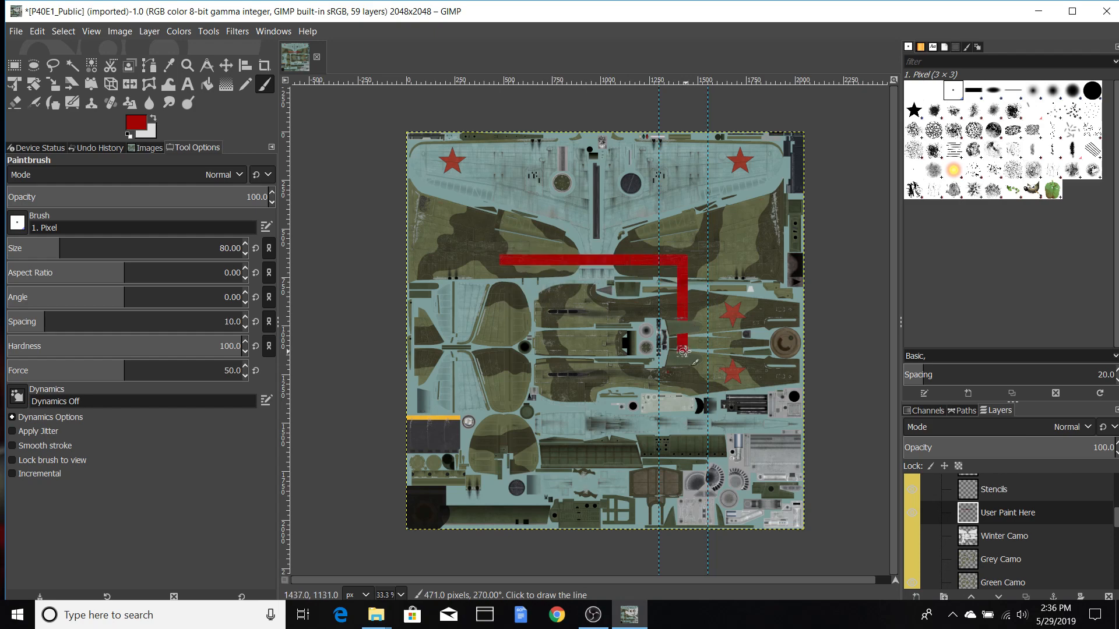
left_click(504, 351, "shift")
left_click(504, 262, "shift")
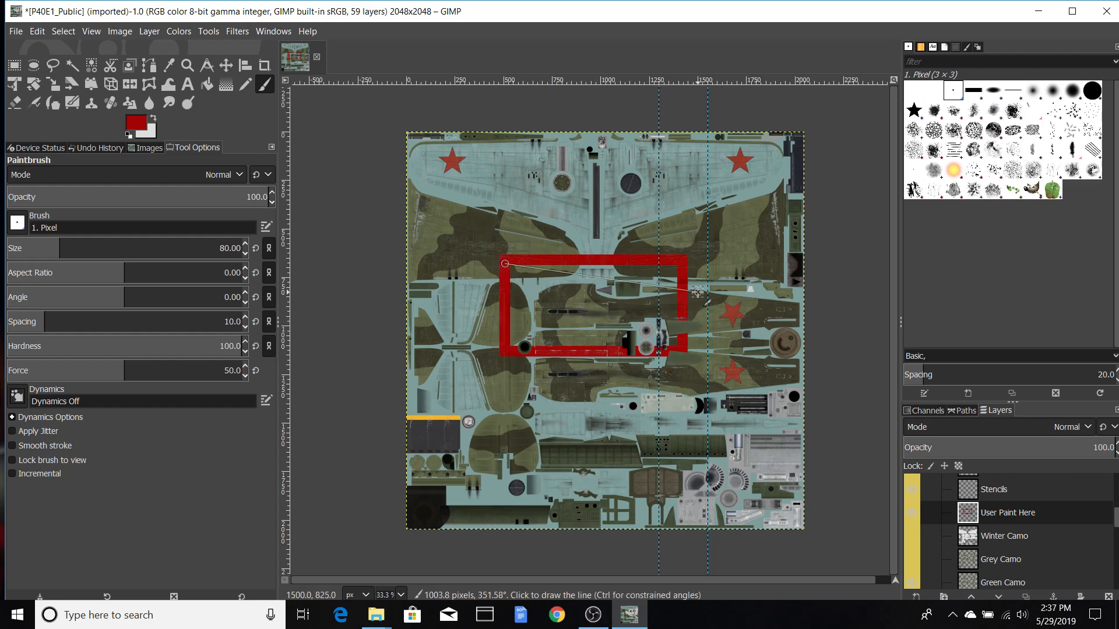
key("ctrl")
key("ctrl+z")
key("ctrl+z")
key("ctrl+z")
key("ctrl+z")
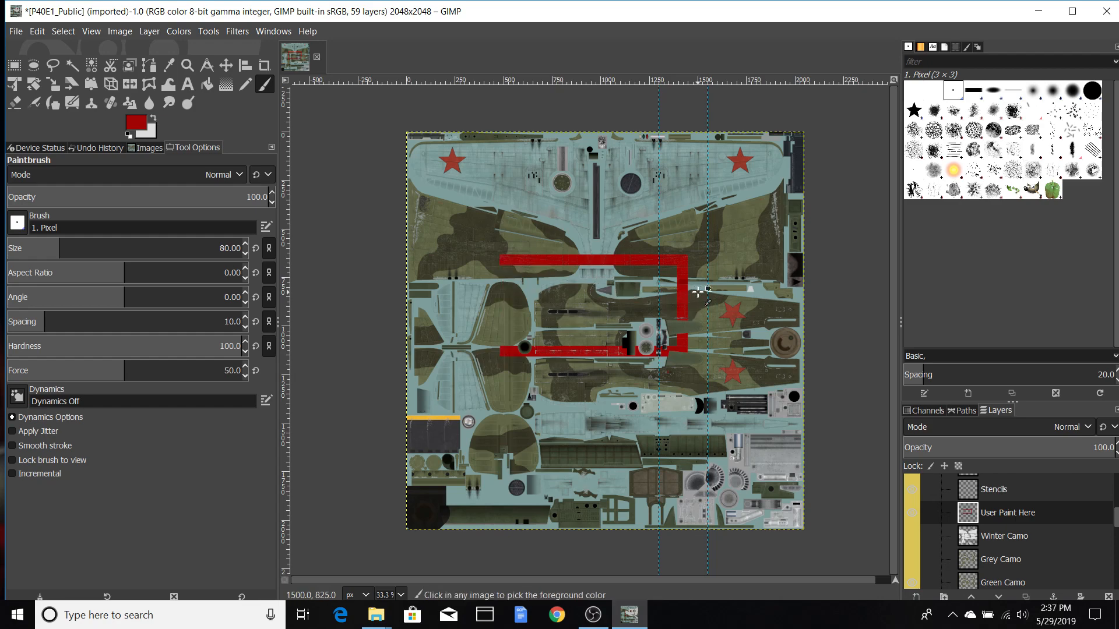
key("ctrl+z")
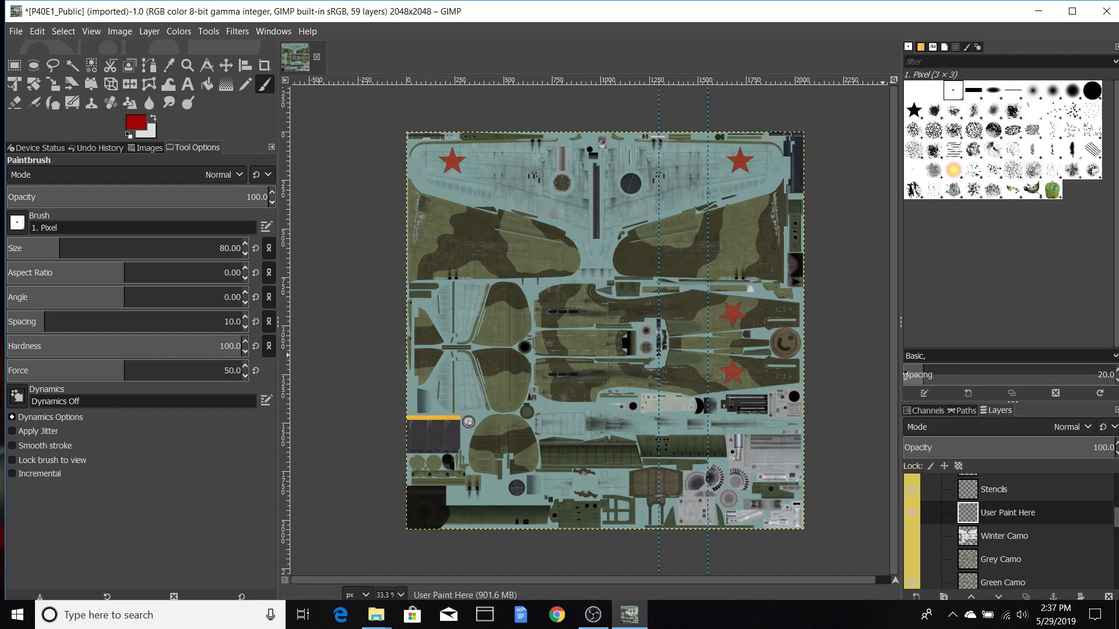
left_click(15, 31)
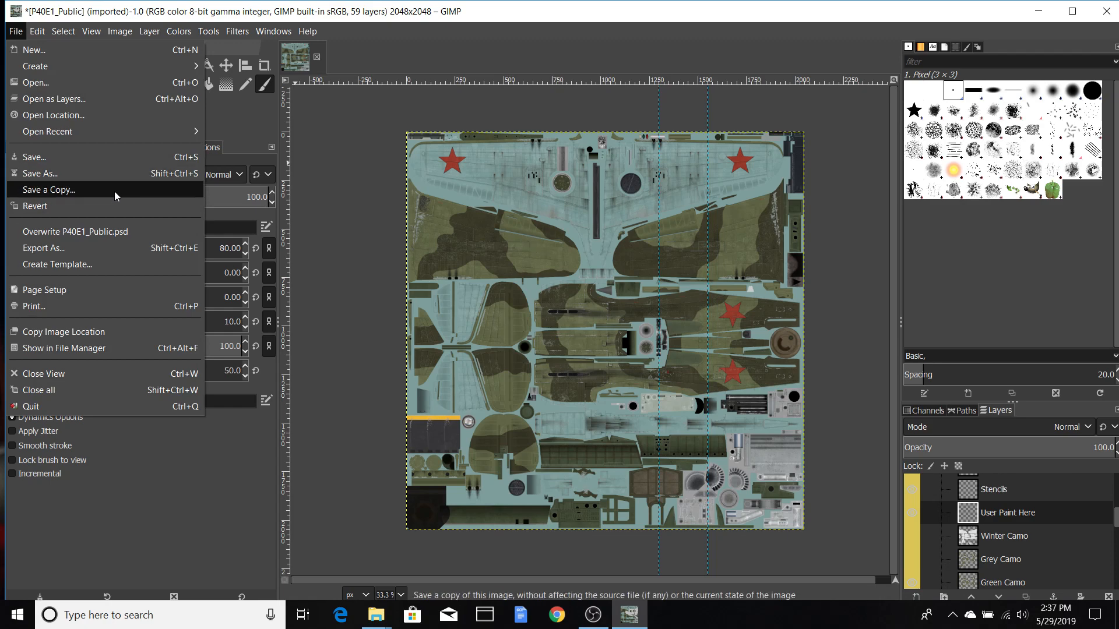
left_click(401, 55)
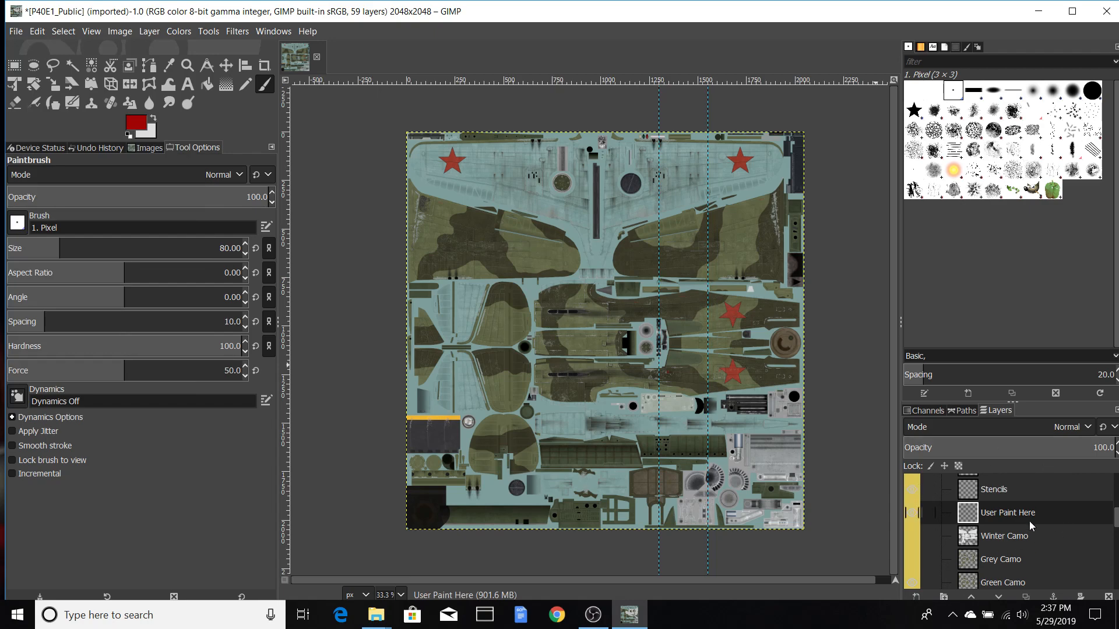
Flatten the whole skin template into a single layer, leaving the WIRE layer hidden
scroll(1029, 513, "up", 5)
left_click(1015, 492)
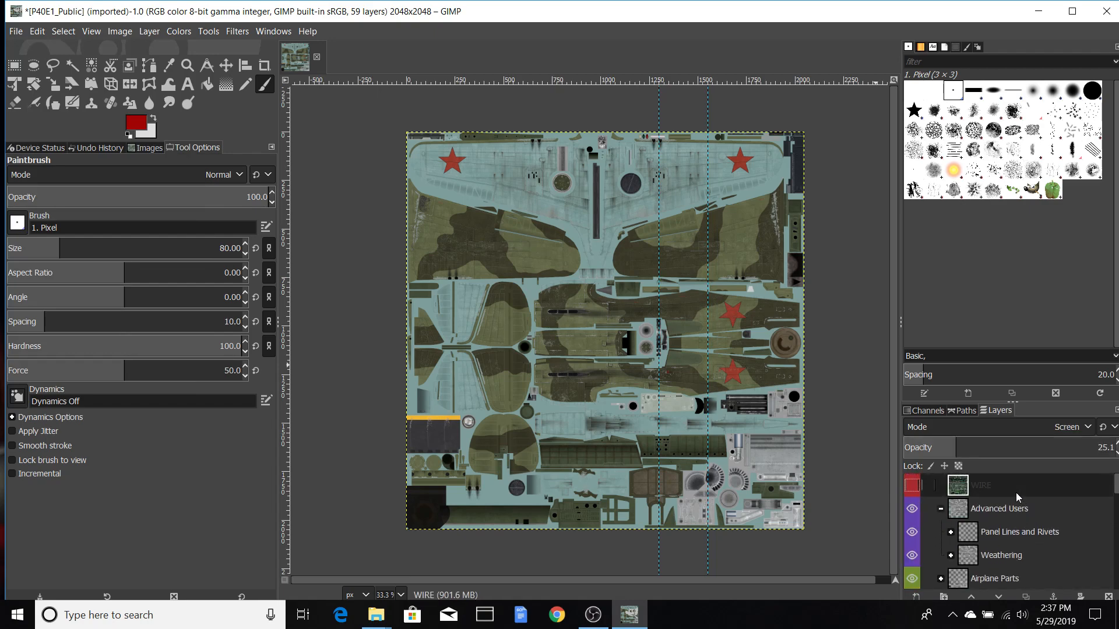
right_click(1015, 492)
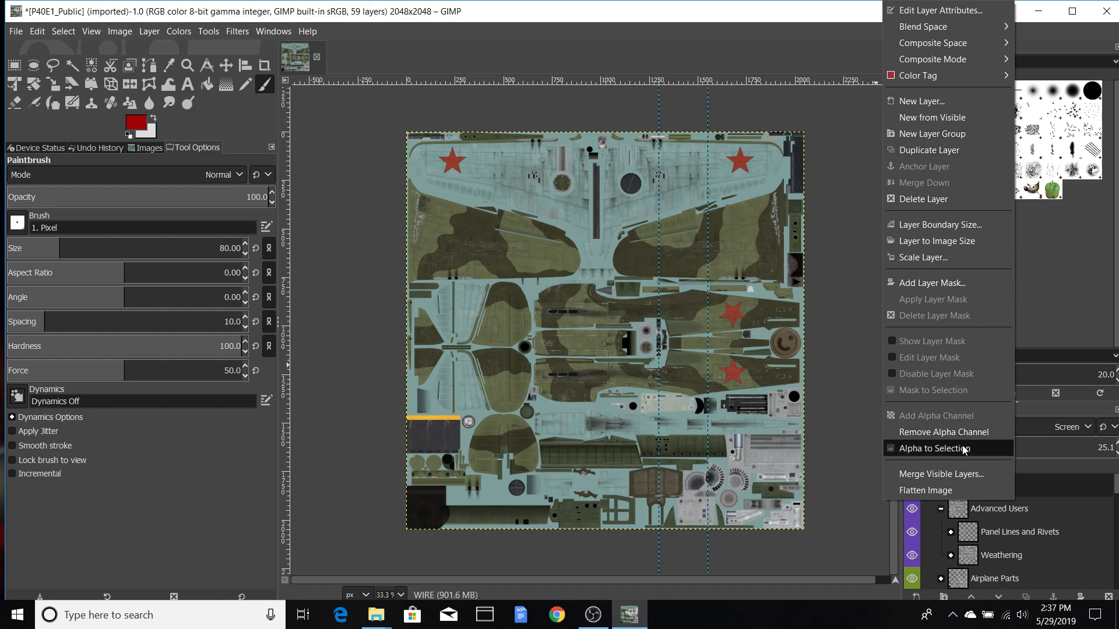
left_click(960, 494)
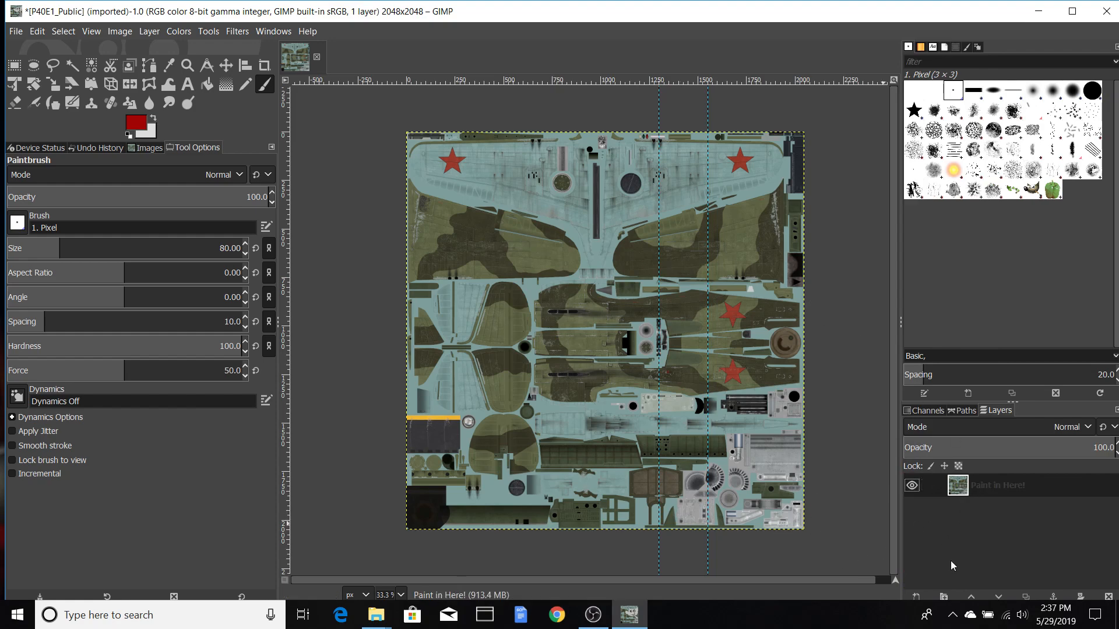
Export the flattened skin to the Desktop as P40E1_Public.bmp with the default BMP options
left_click(16, 31)
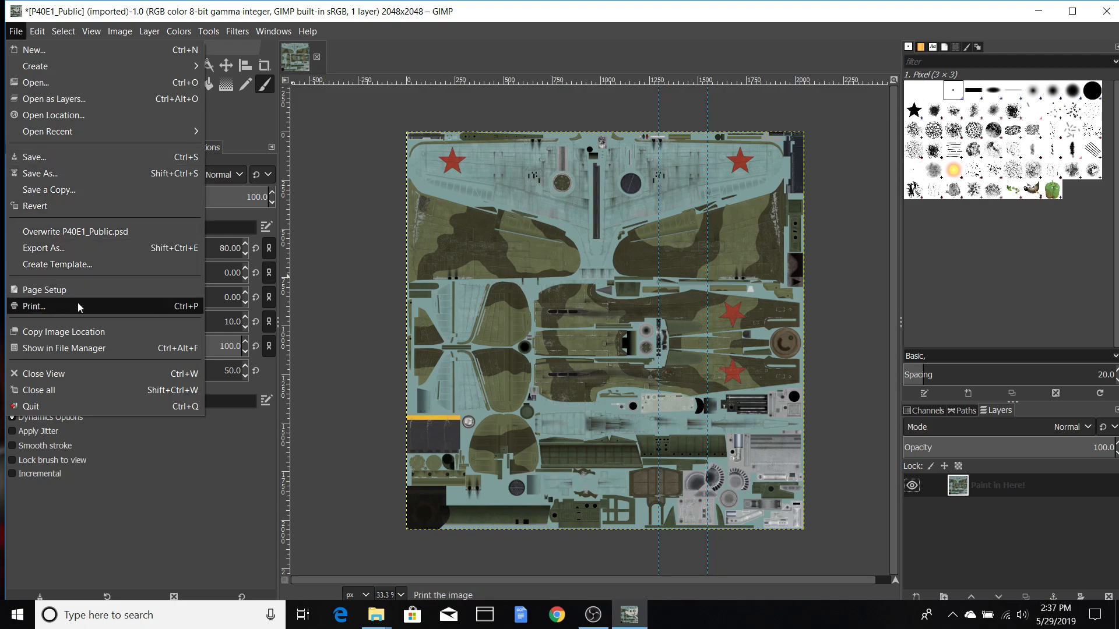
left_click(93, 254)
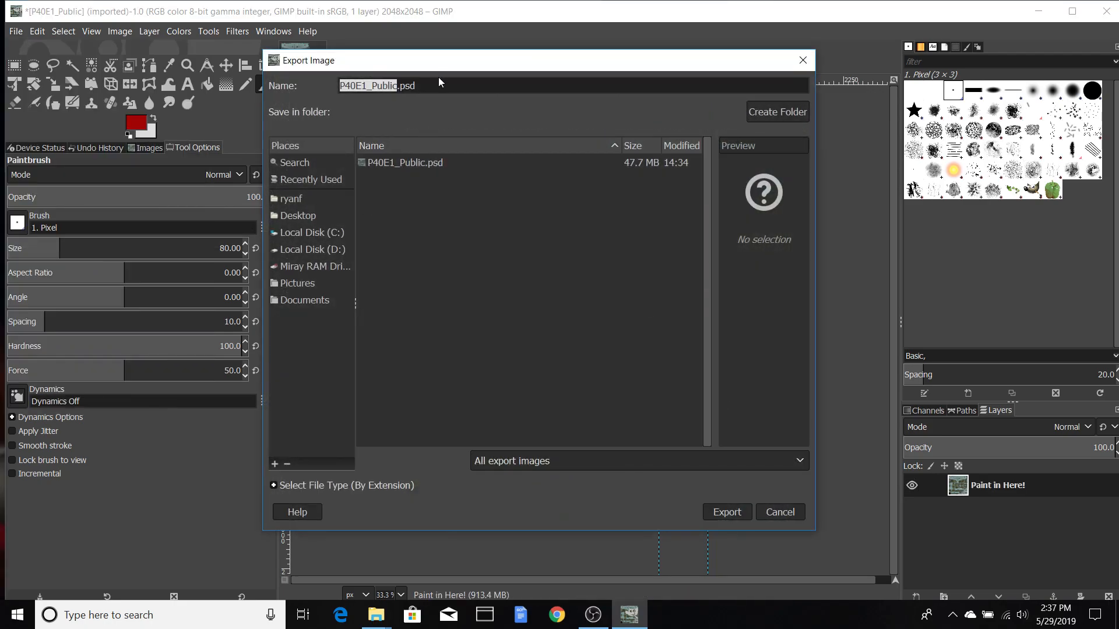
left_click(438, 86)
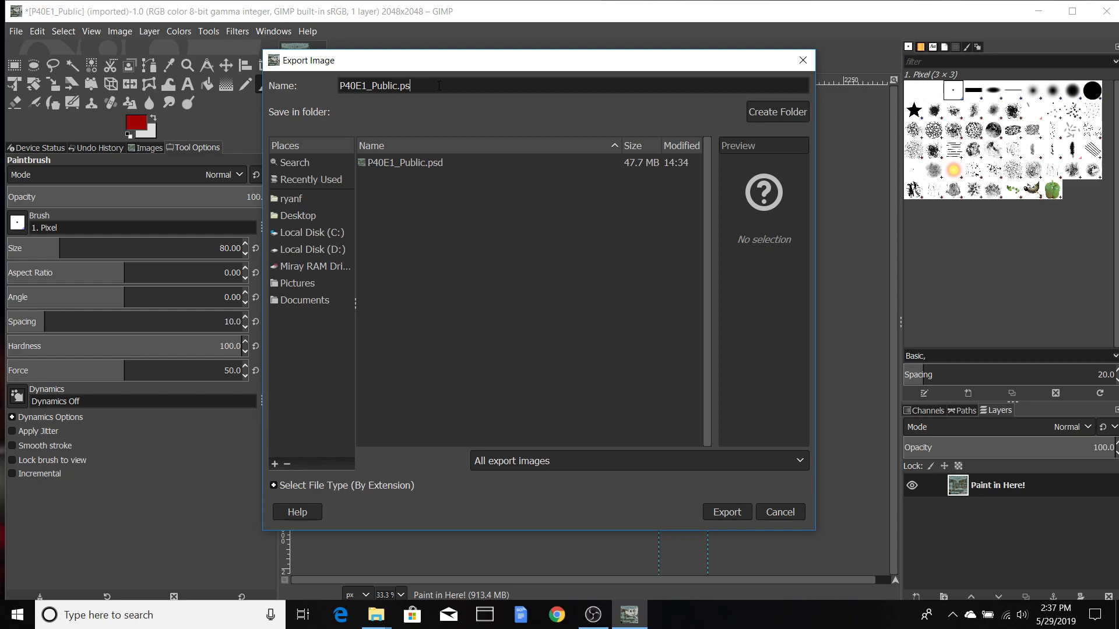
key("BackSpace")
type("bm")
left_click(732, 513)
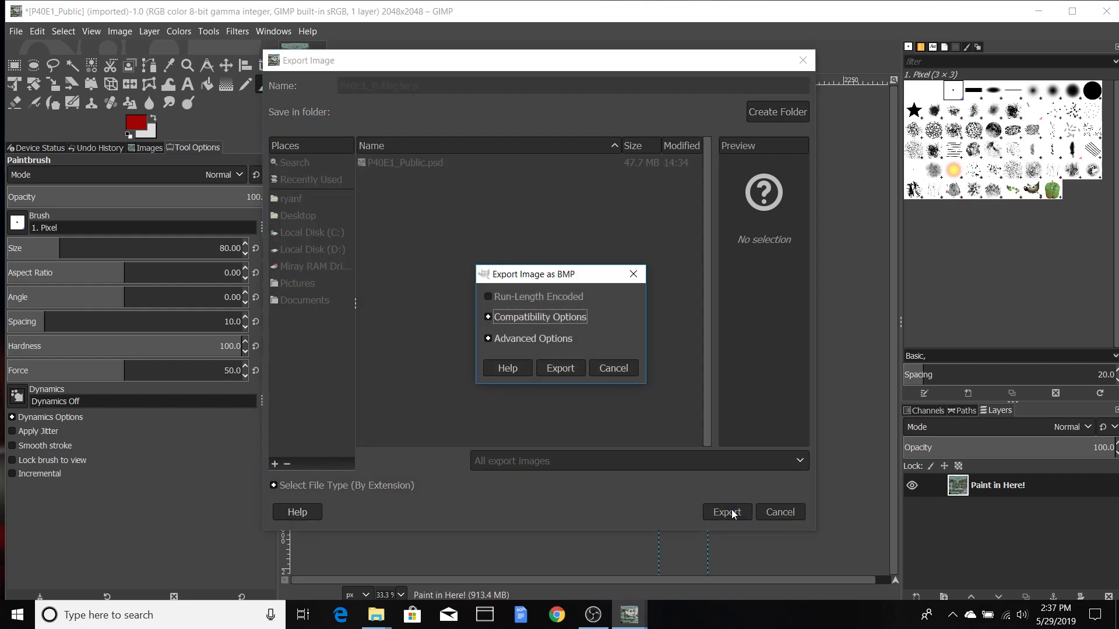
left_click(600, 365)
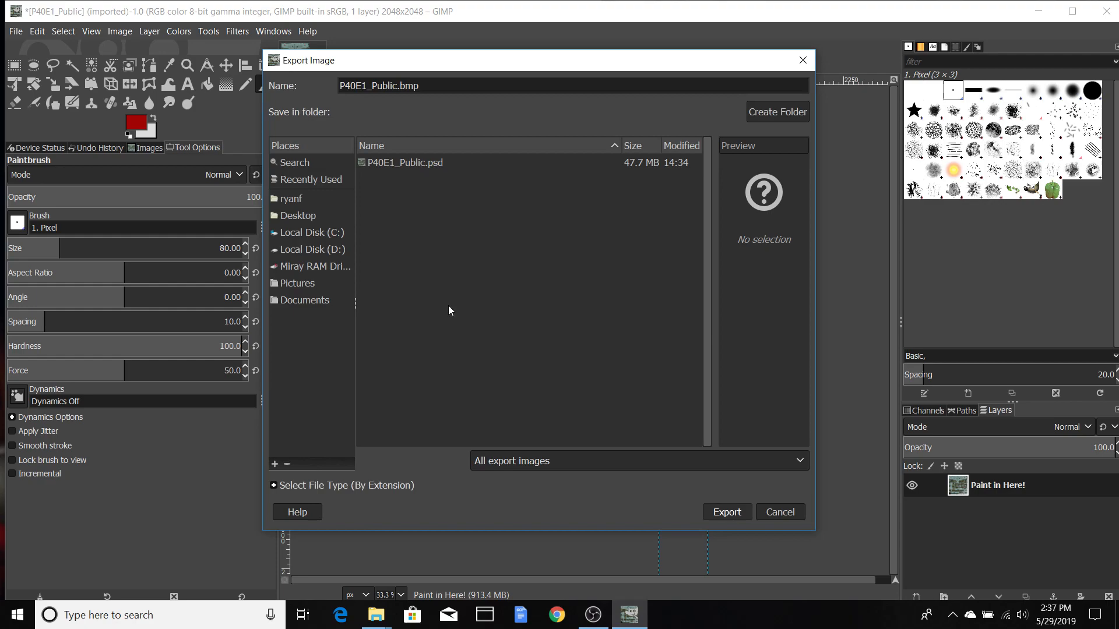
left_click(298, 217)
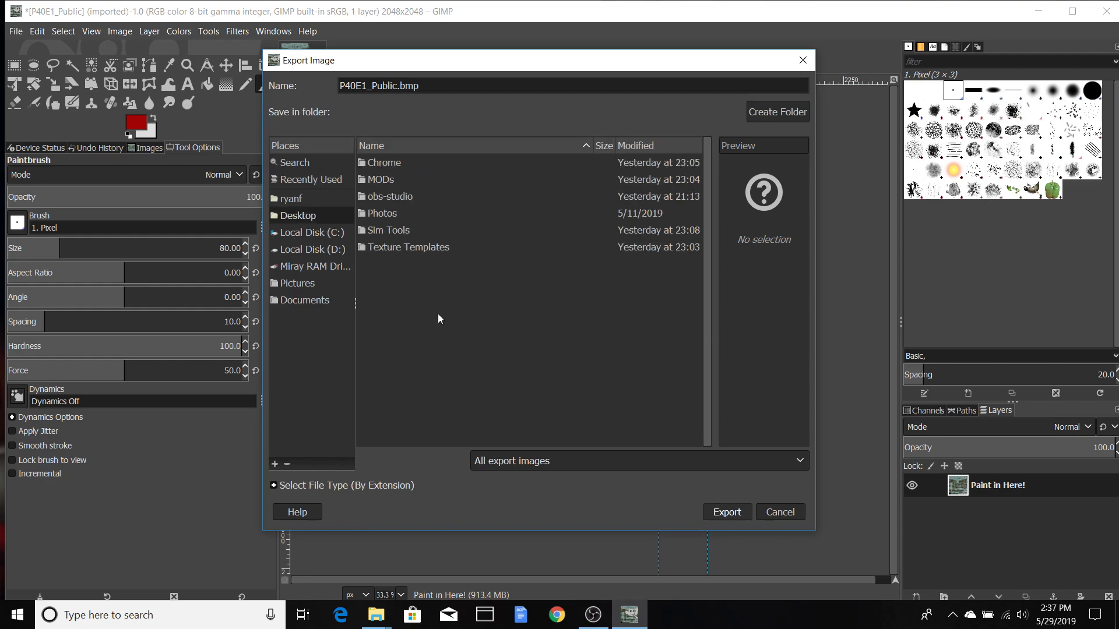
left_click(730, 514)
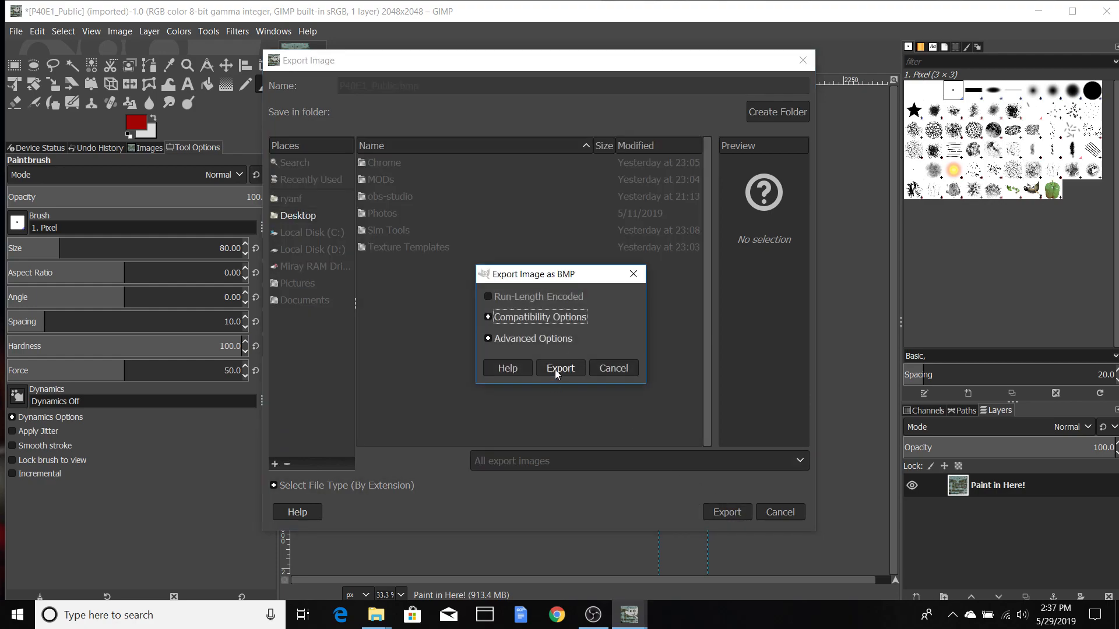
left_click(555, 369)
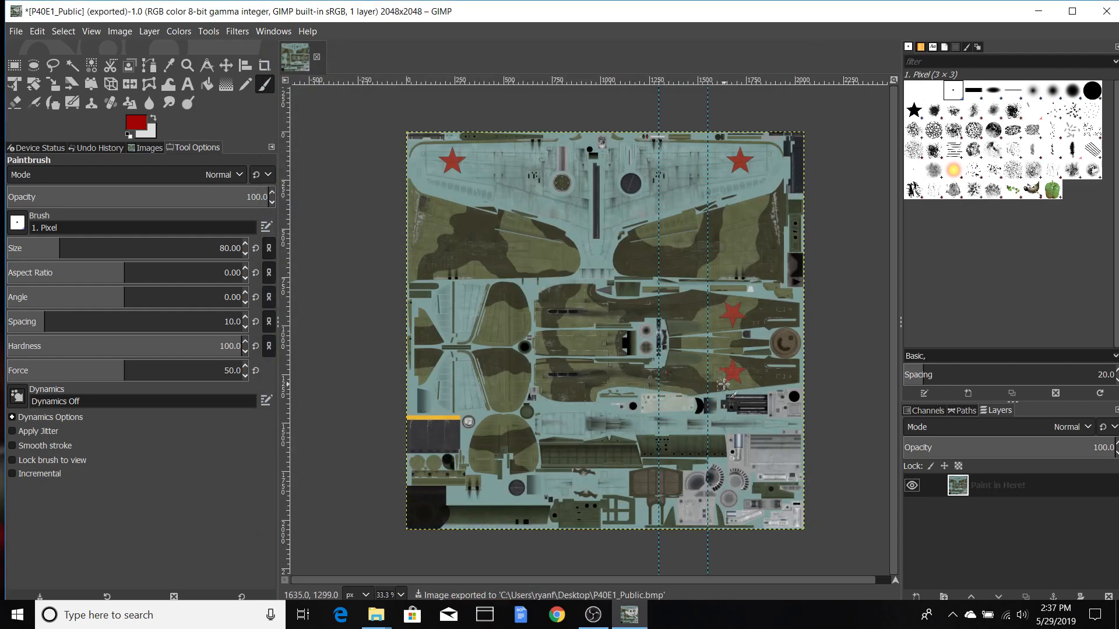
Undo the flattening and save the layered image to the Desktop as P40E1_Public.xcf
key("ctrl+z")
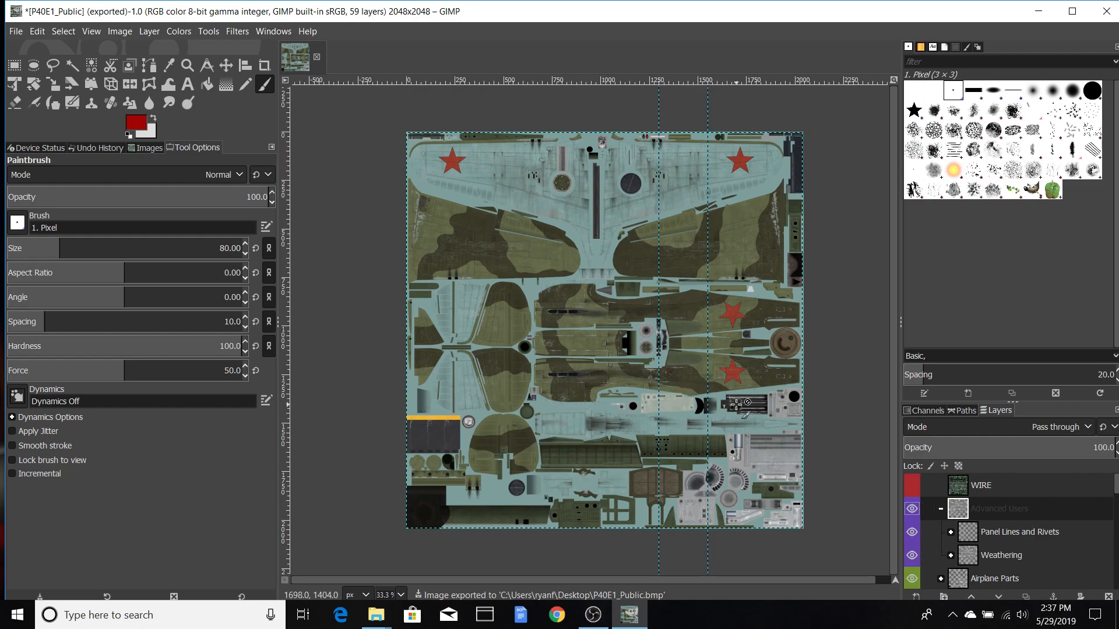
left_click(16, 31)
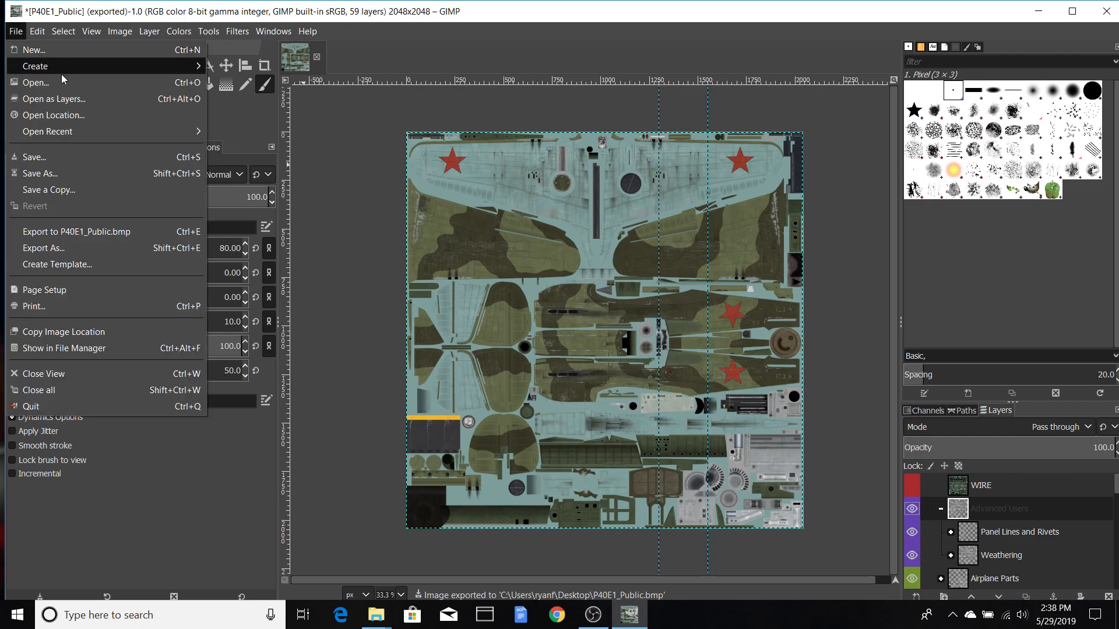
left_click(89, 157)
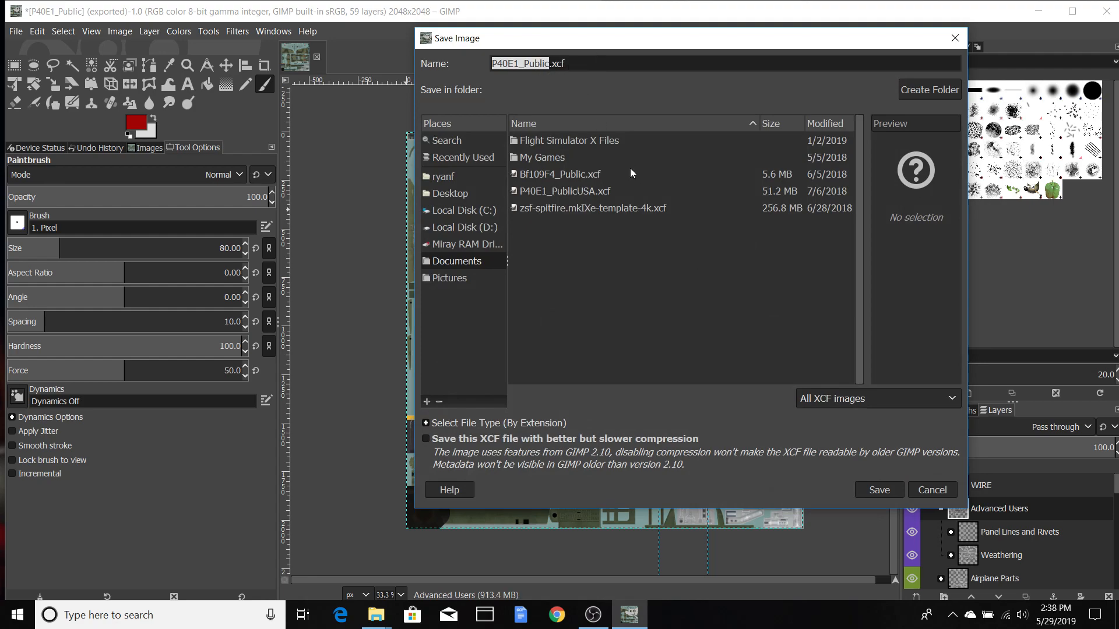
left_click(450, 195)
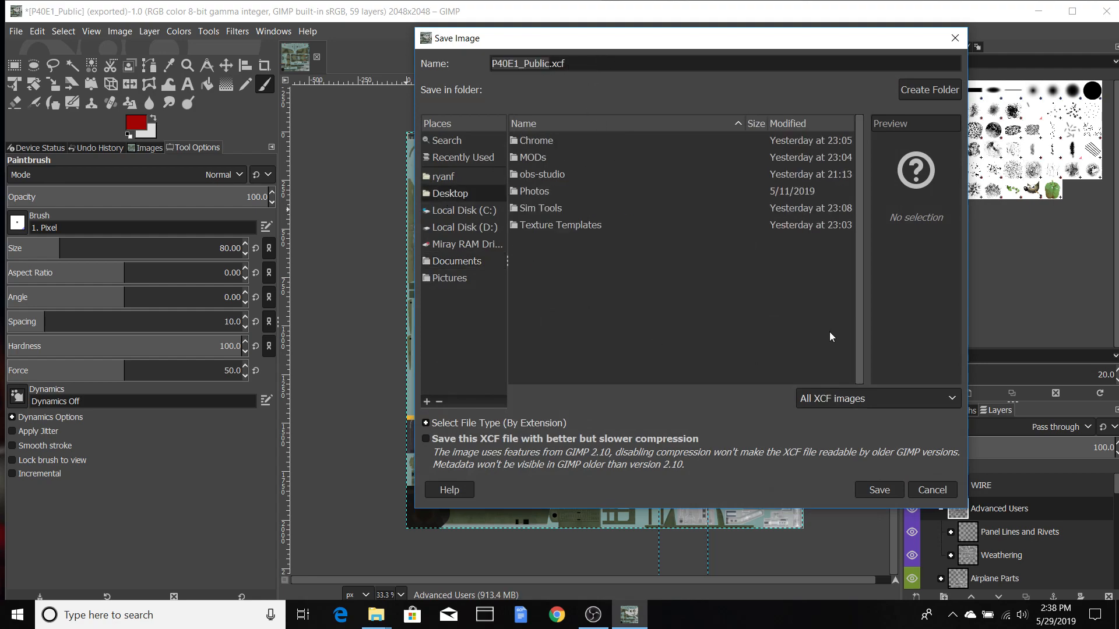
left_click(879, 490)
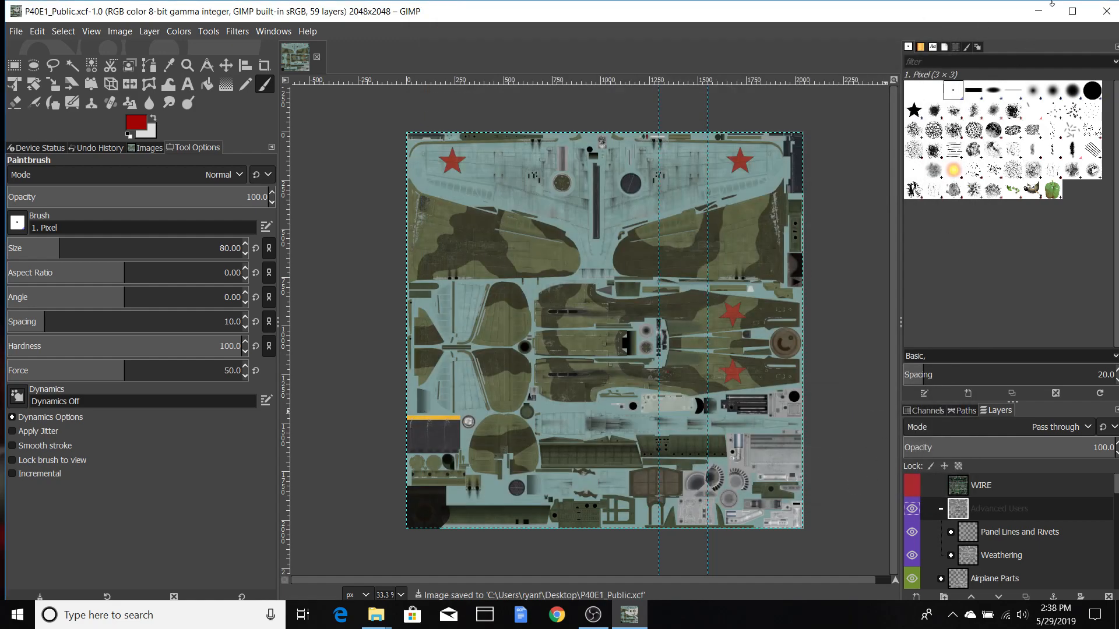
Close GIMP and the folder window, then reopen P40E1_Public.xcf from the desktop to examine its layers and close it again
left_click(1105, 16)
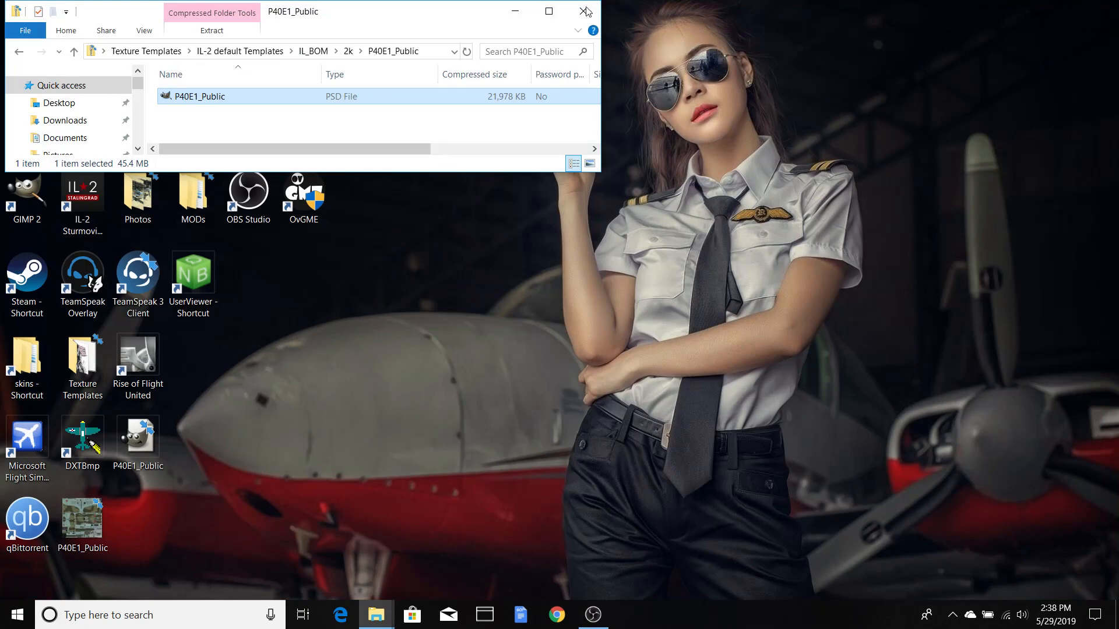
left_click(516, 11)
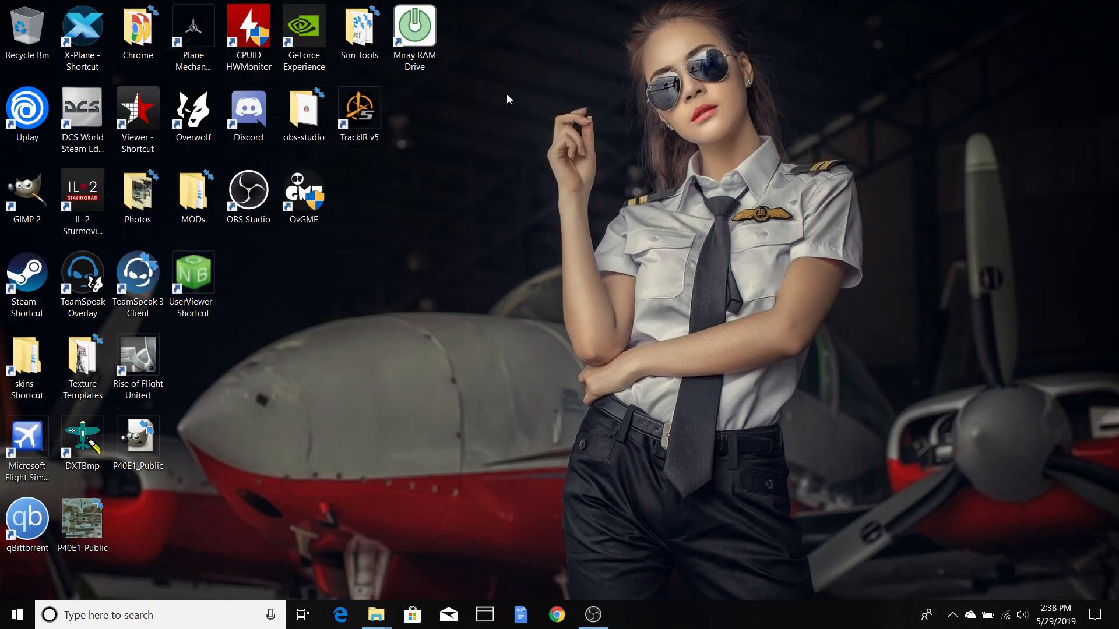
double_click(150, 446)
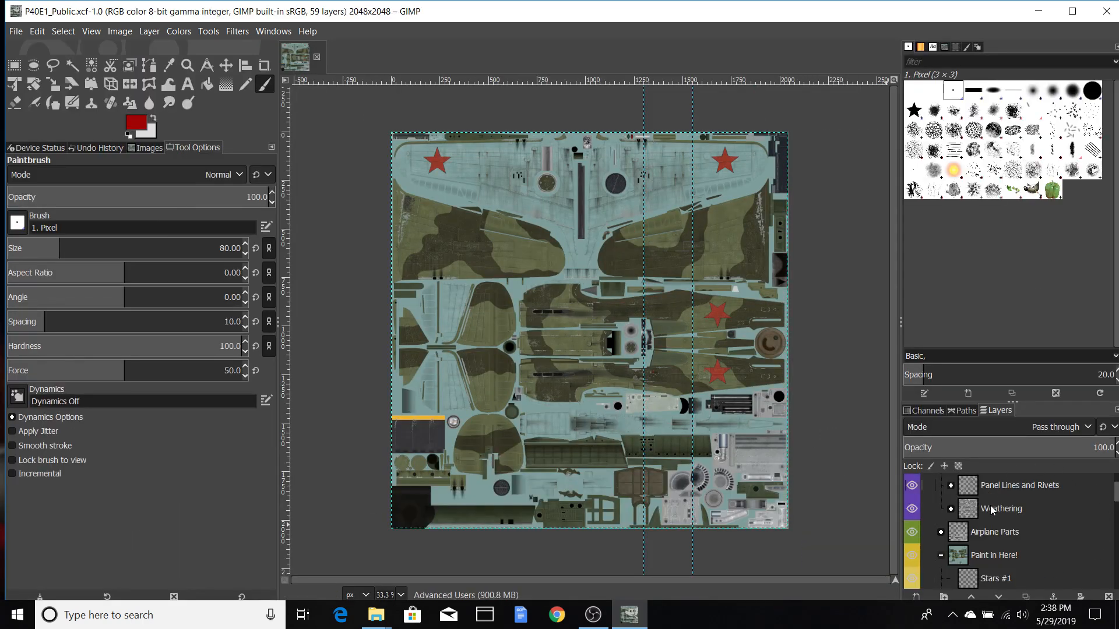
left_click(1107, 10)
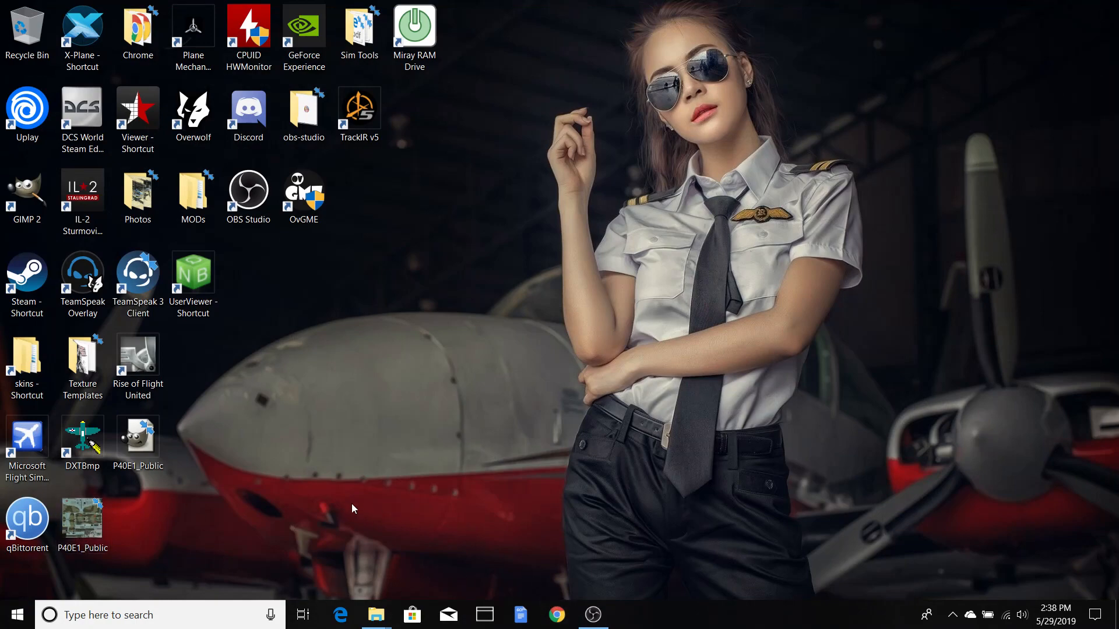
Switch to DXTBmp and load the flattened P40E1_Public.bmp from the desktop to inspect the skin
double_click(83, 438)
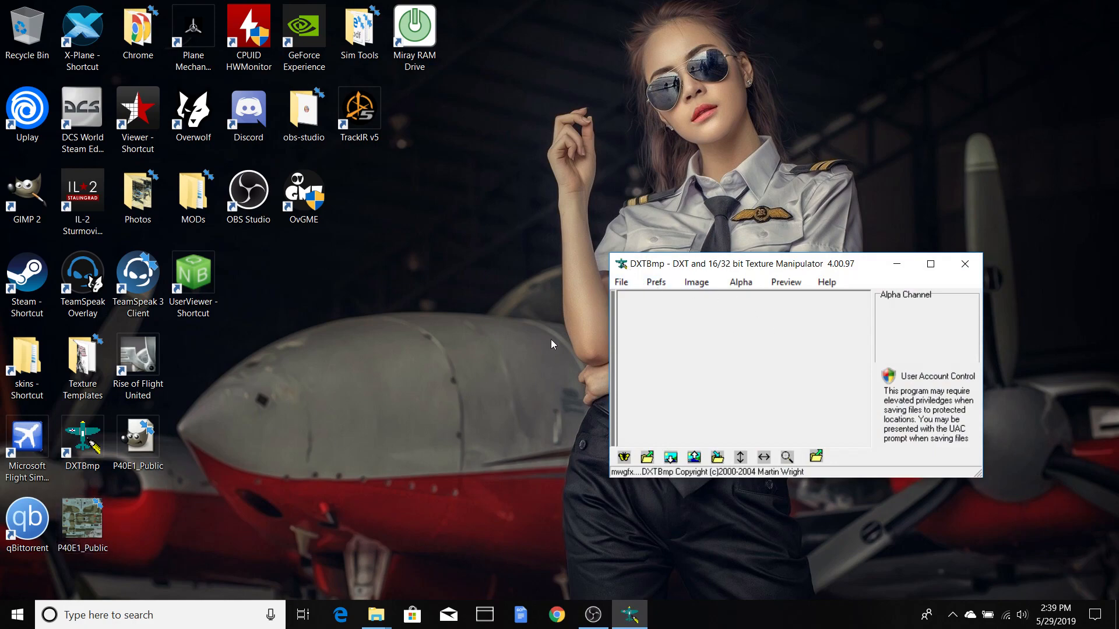
left_click(619, 282)
mouse_move(656, 331)
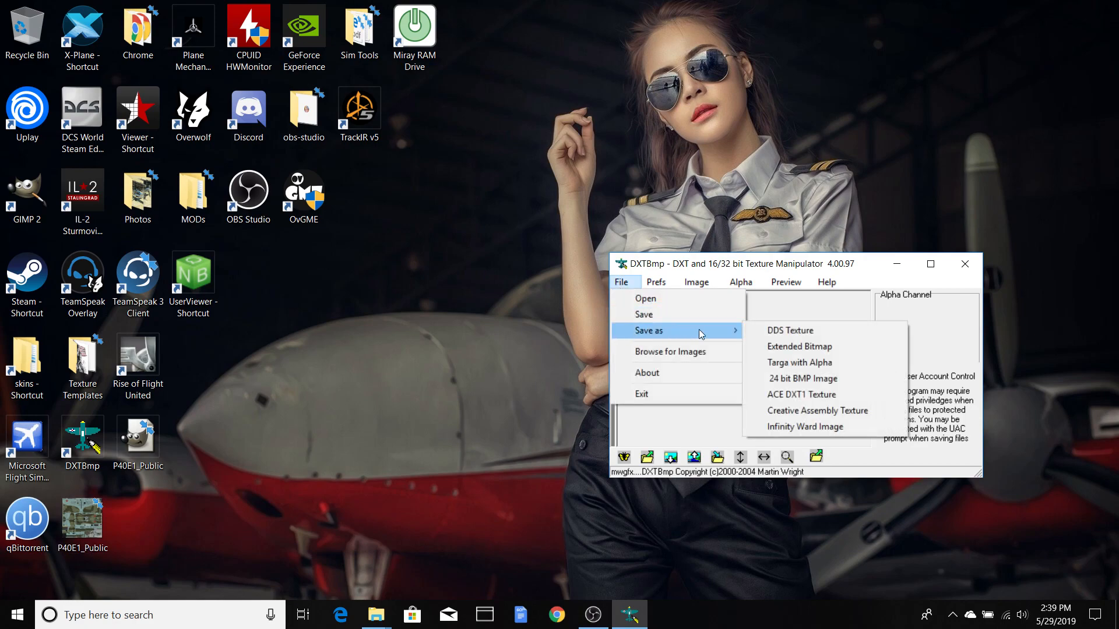
left_click(382, 343)
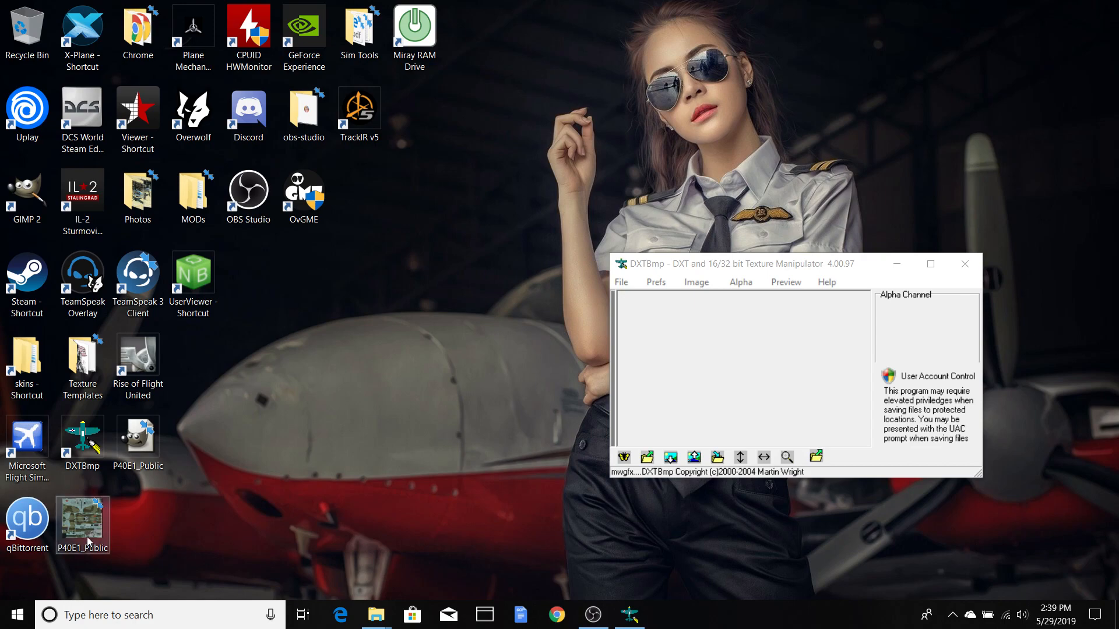
left_click_drag(86, 537, 719, 386)
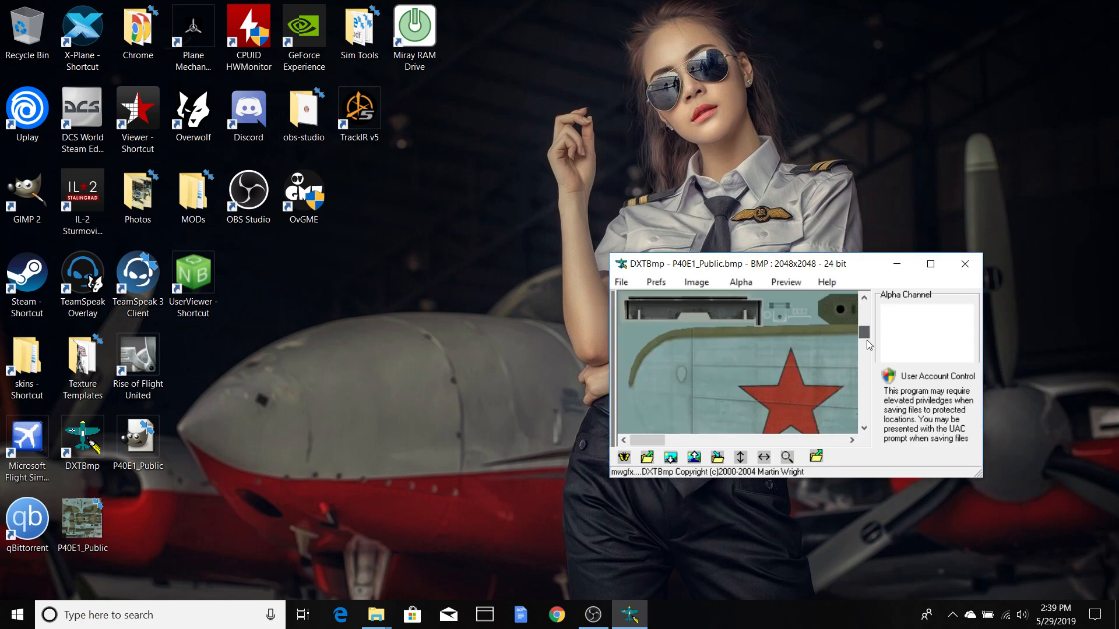
left_click_drag(865, 314, 866, 345)
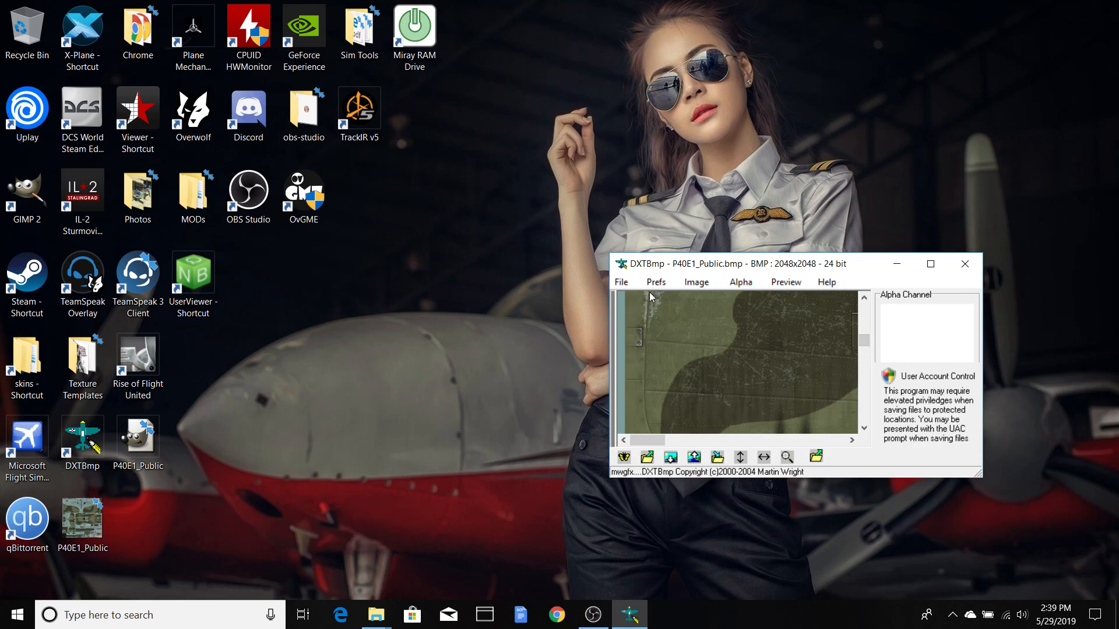
Export the skin to the Desktop as a DDS texture named P40E1_Public in DDS DXT5 format
left_click(621, 282)
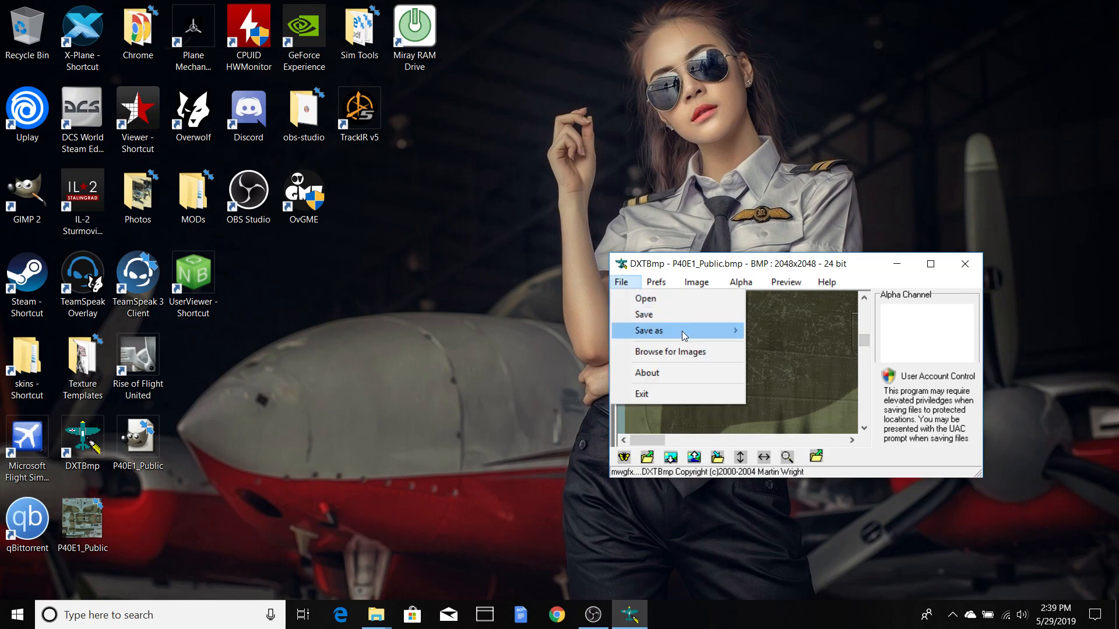
mouse_move(682, 331)
left_click(785, 331)
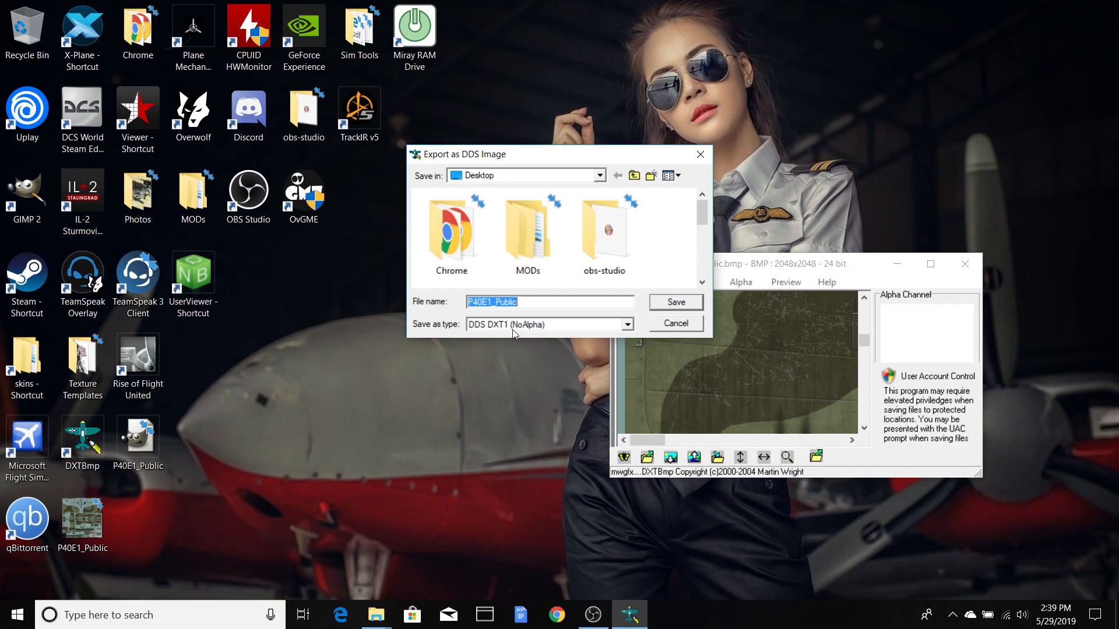
left_click(626, 324)
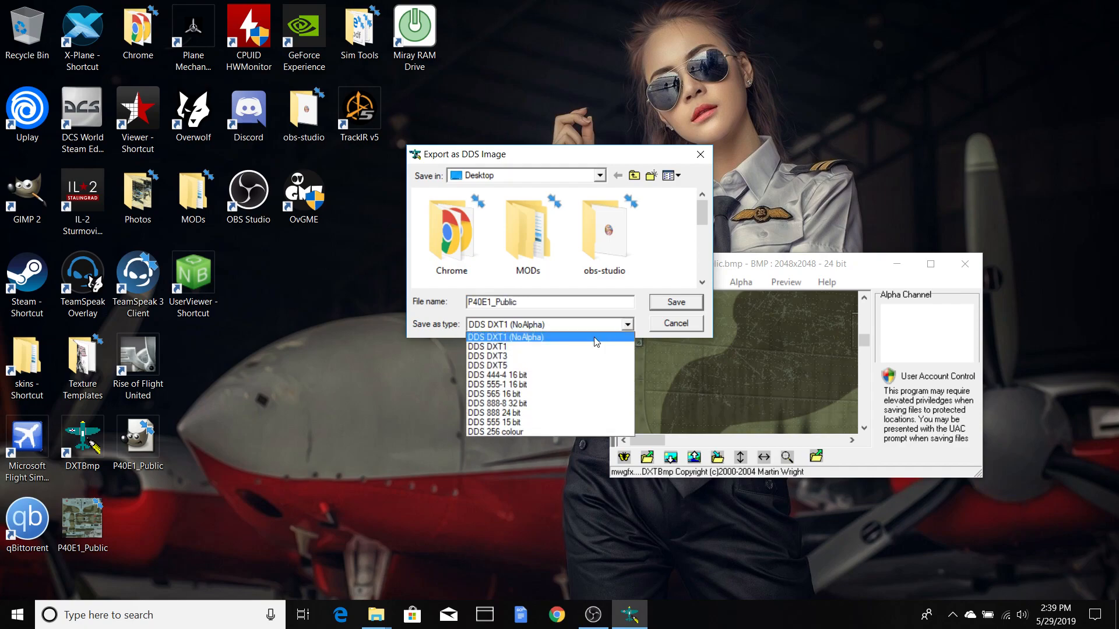
left_click(524, 366)
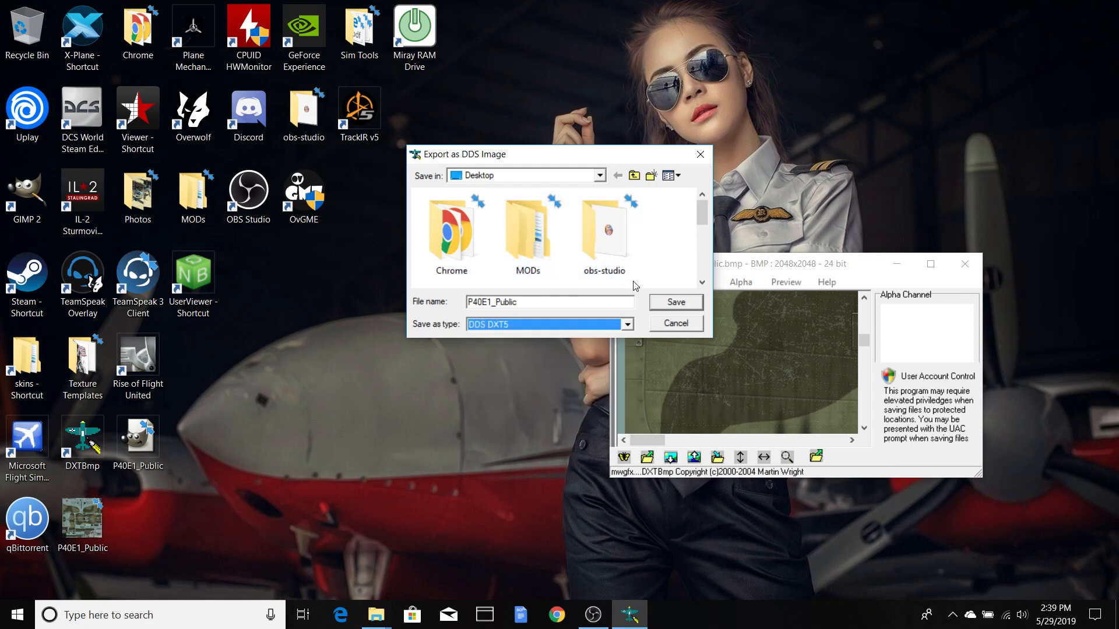
left_click(687, 304)
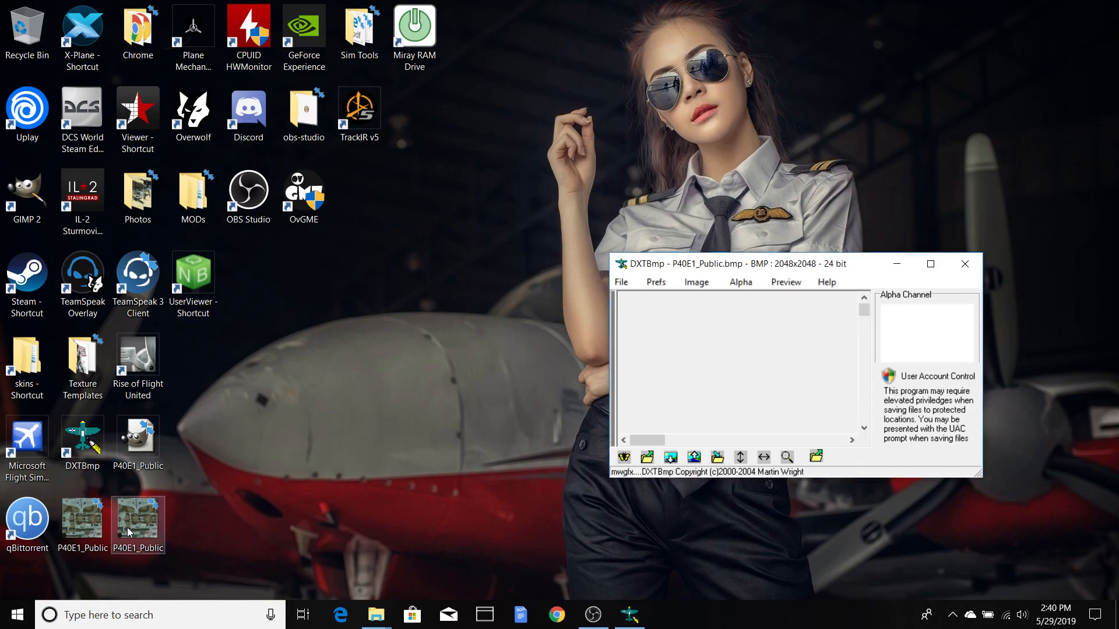
Reposition the exported P40E1_Public DDS file beside the Rise of Flight shortcut on the desktop and check its file properties
left_click_drag(127, 527, 189, 467)
left_click_drag(201, 362, 215, 372)
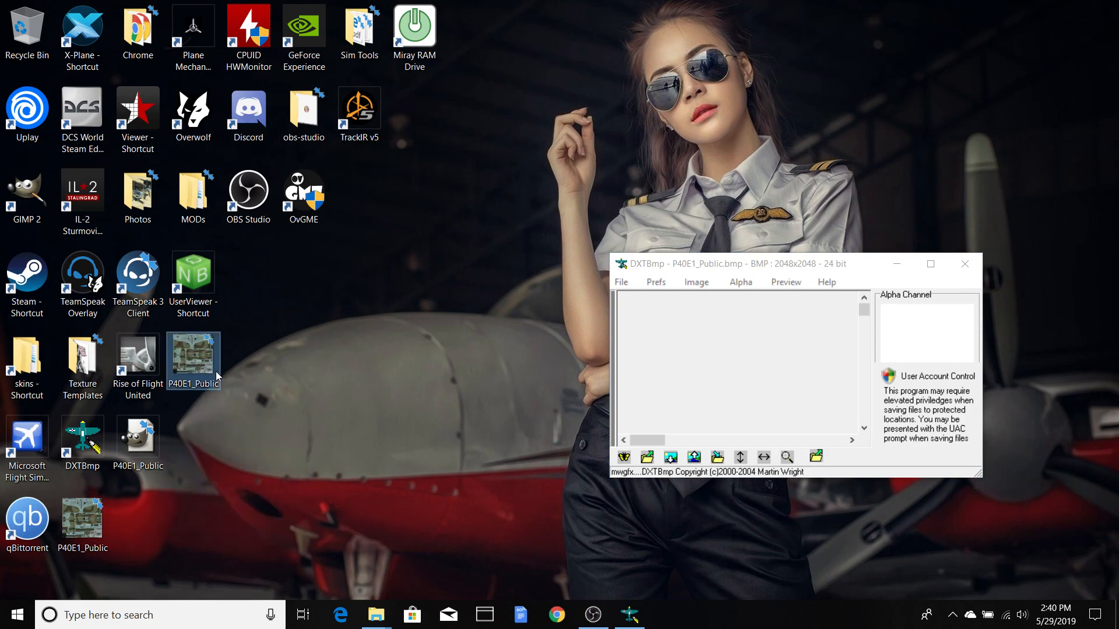
right_click(209, 372)
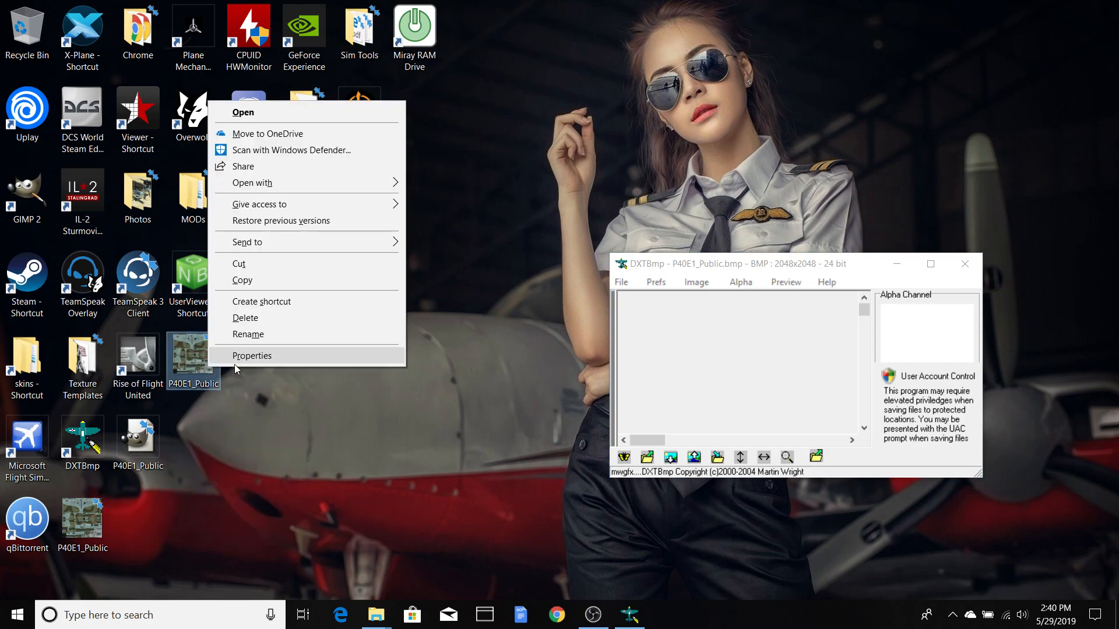
left_click(271, 356)
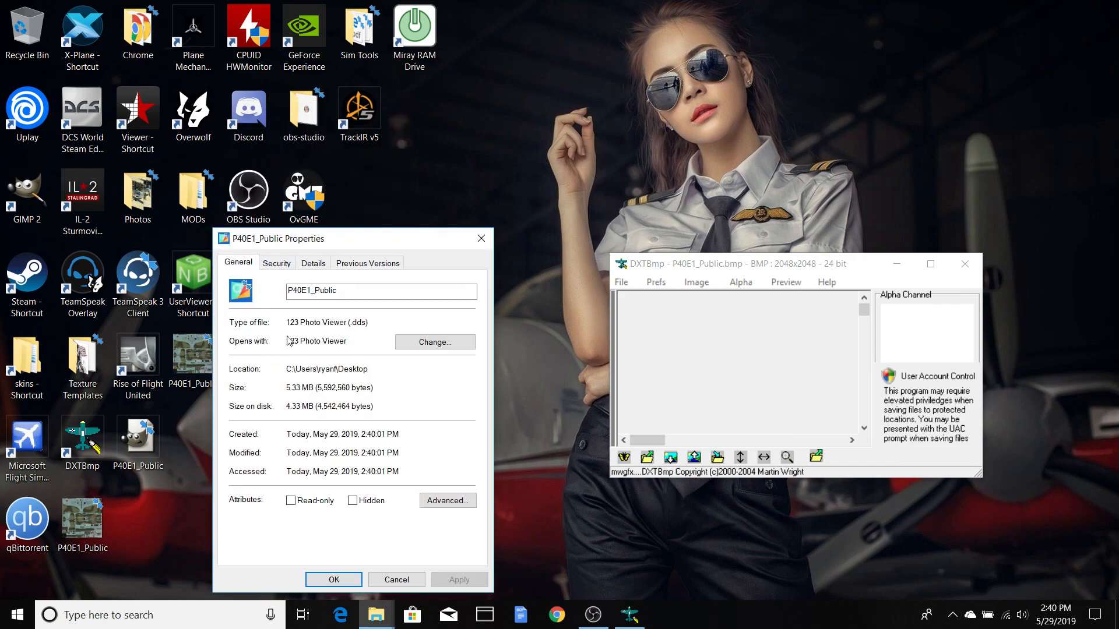
left_click(481, 239)
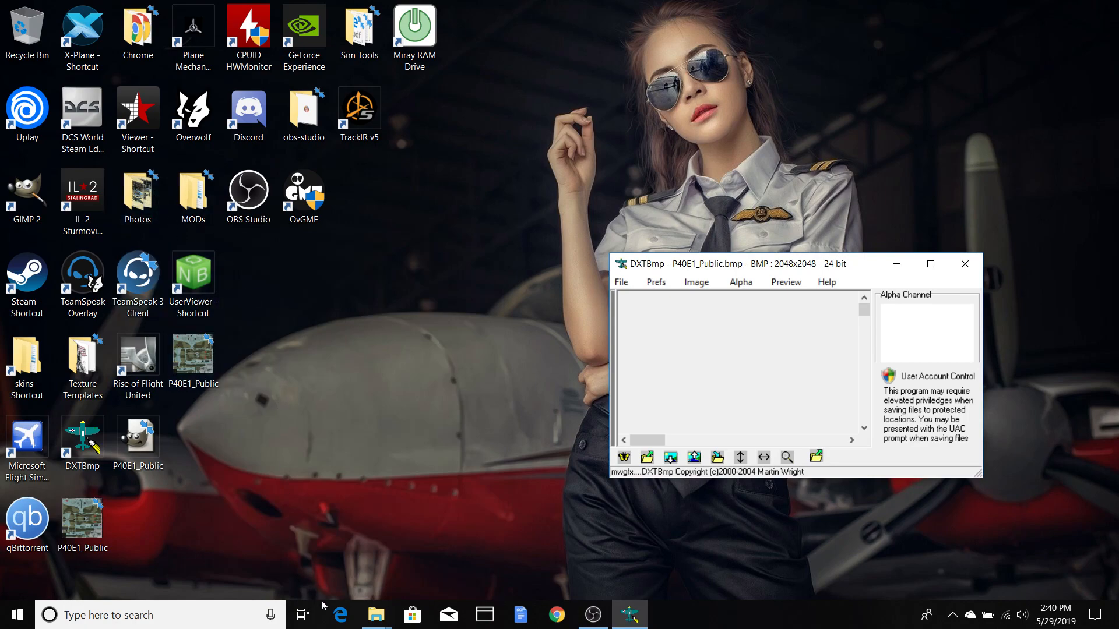
Switch to the P40E1_Public folder window and browse to IL-2 Sturmovik Battle of Stalingrad's data\graphics\skins folder by way of SopCamel
mouse_move(377, 614)
mouse_move(424, 580)
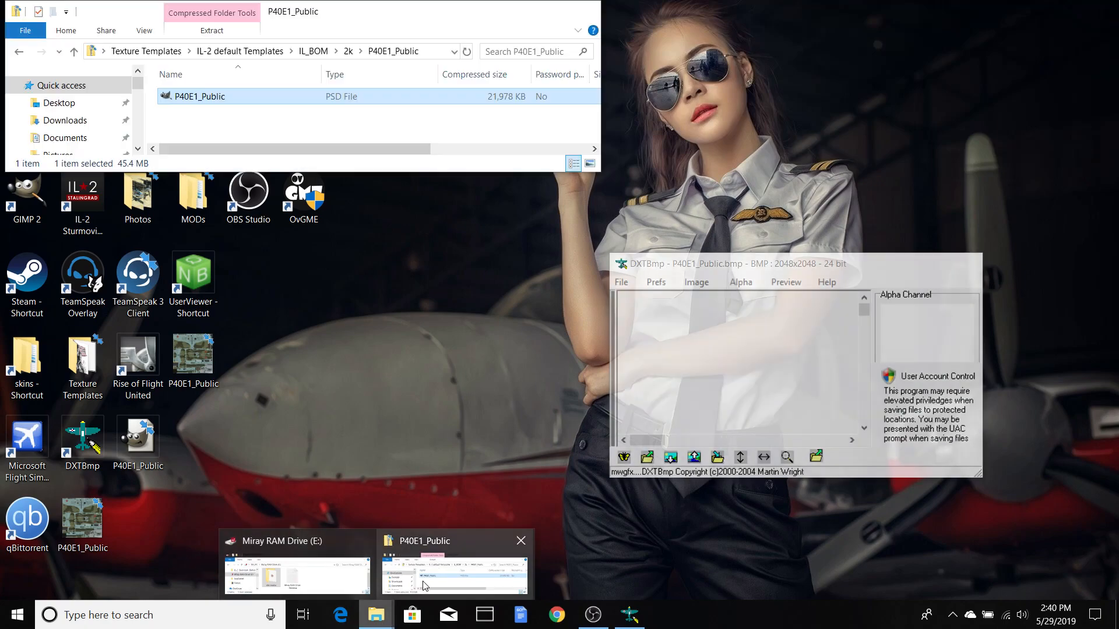
left_click(442, 574)
scroll(84, 114, "down", 5)
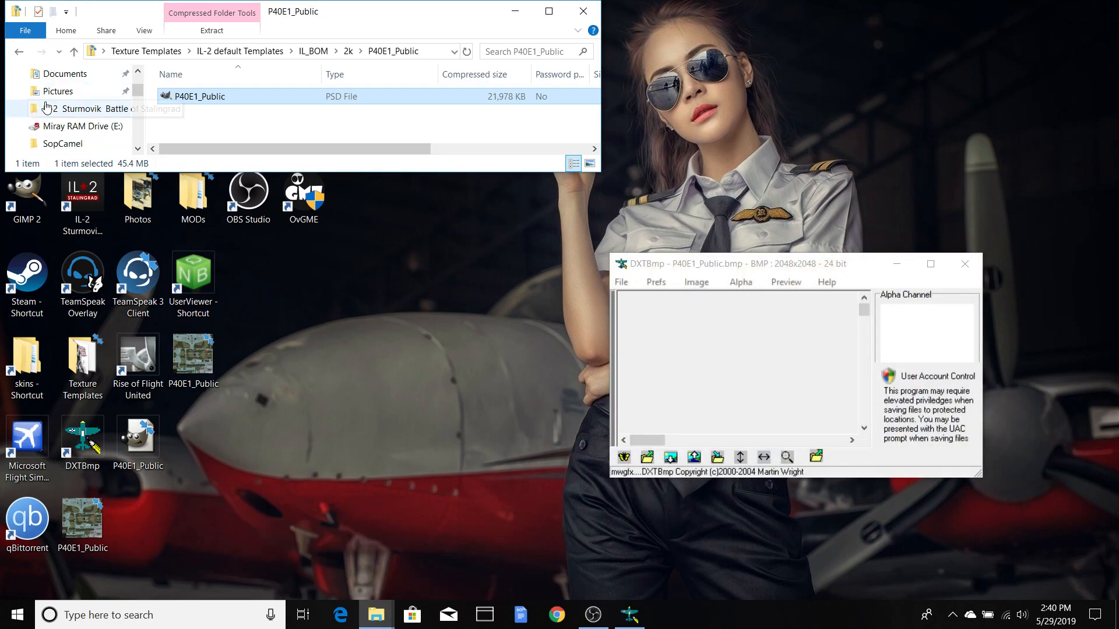
scroll(87, 115, "down", 3)
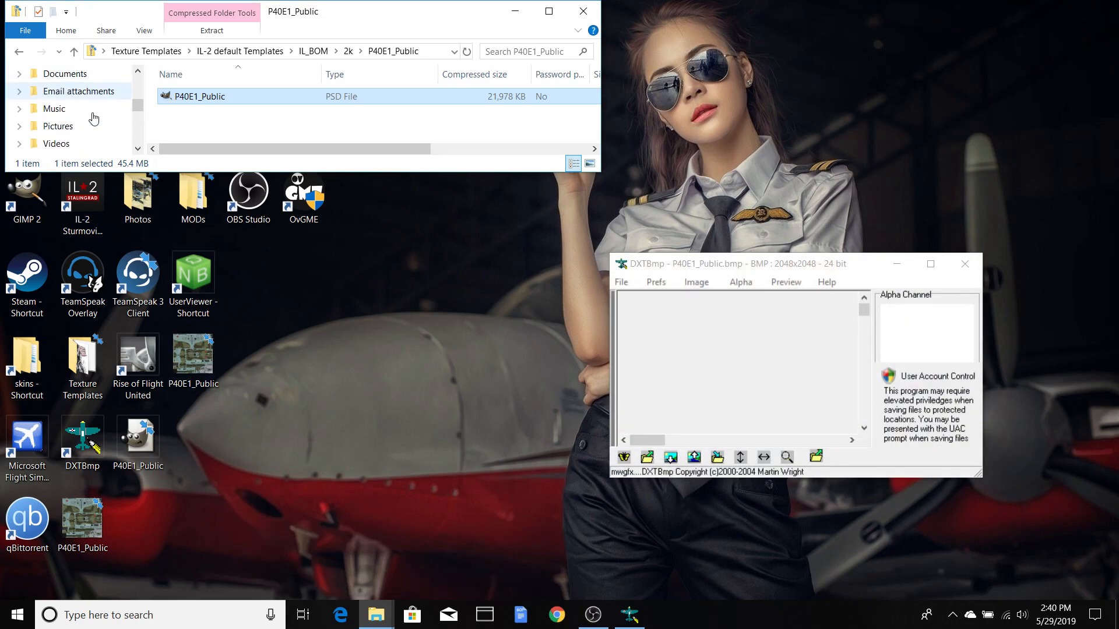
scroll(93, 117, "down", 3)
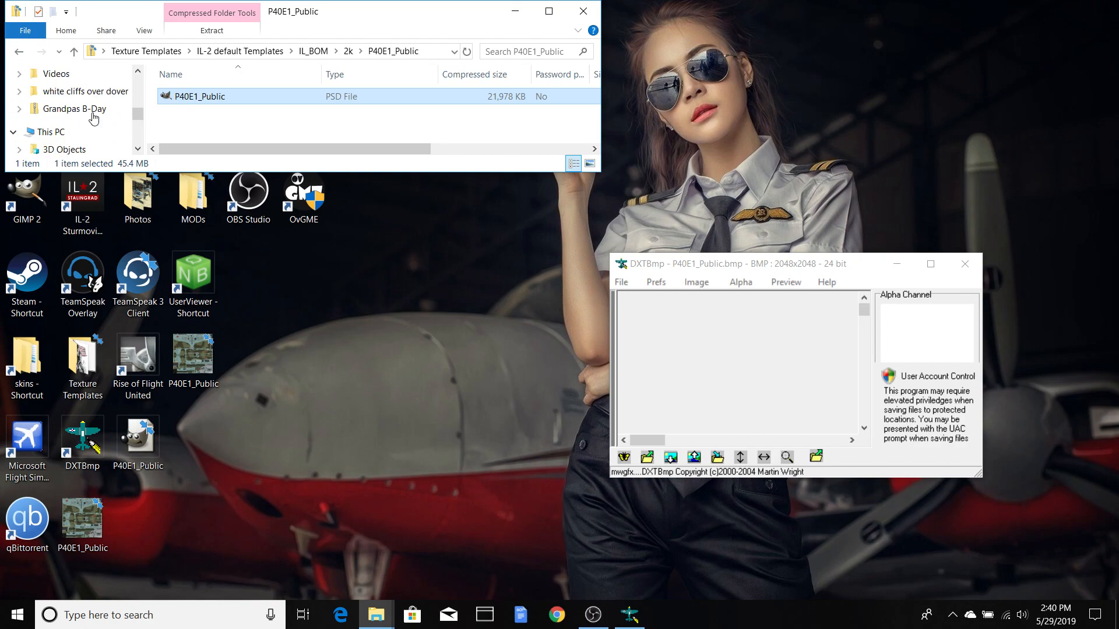
scroll(94, 119, "up", 5)
scroll(94, 118, "up", 1)
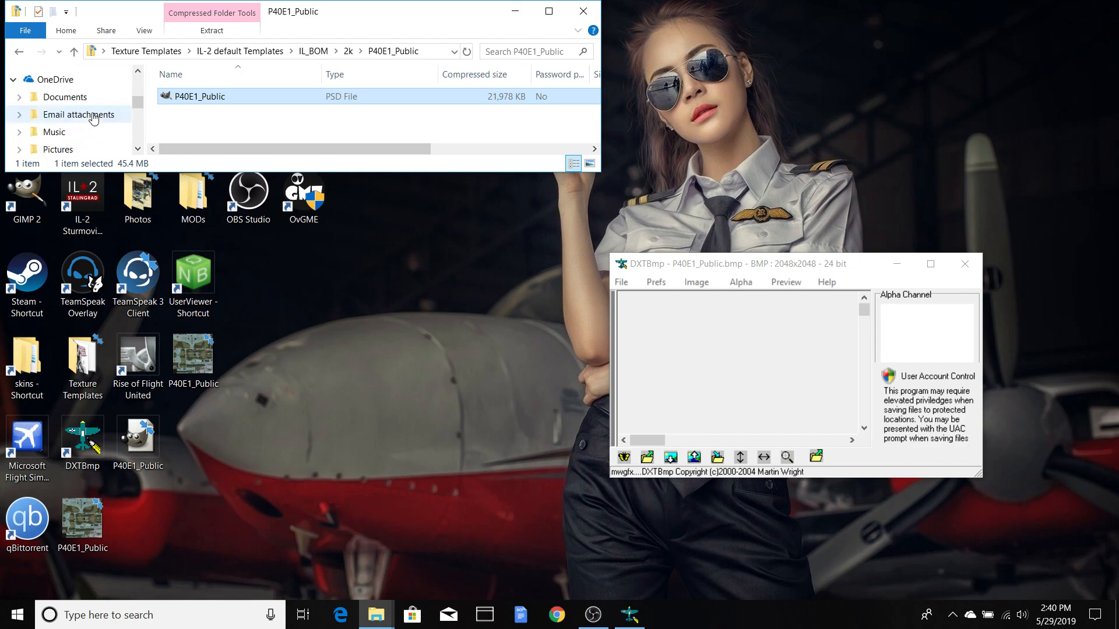
scroll(93, 117, "up", 5)
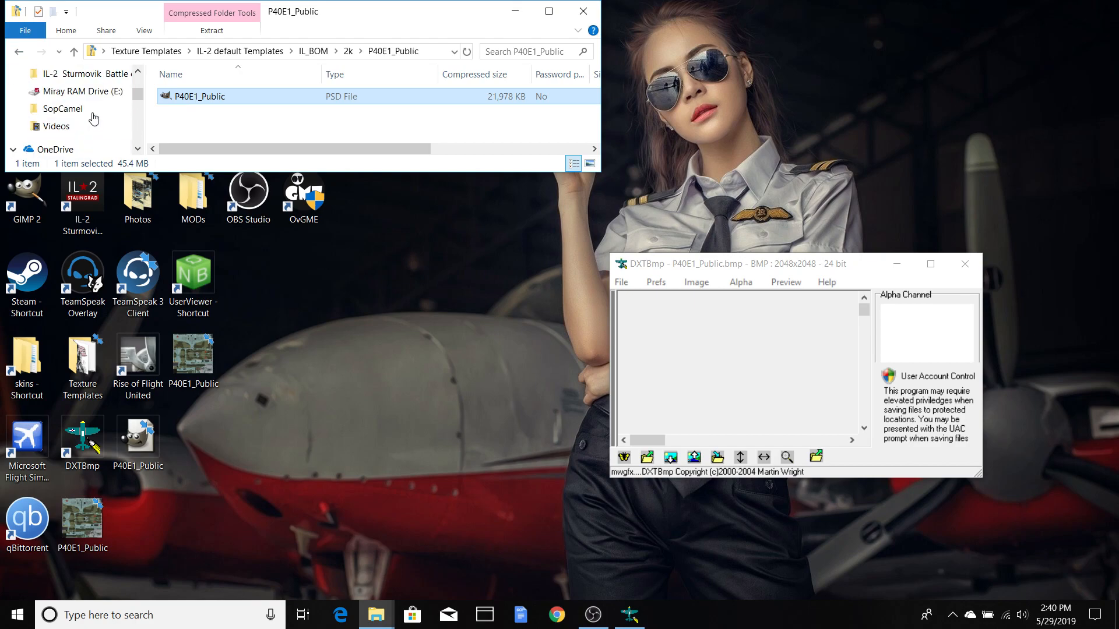
scroll(93, 116, "up", 2)
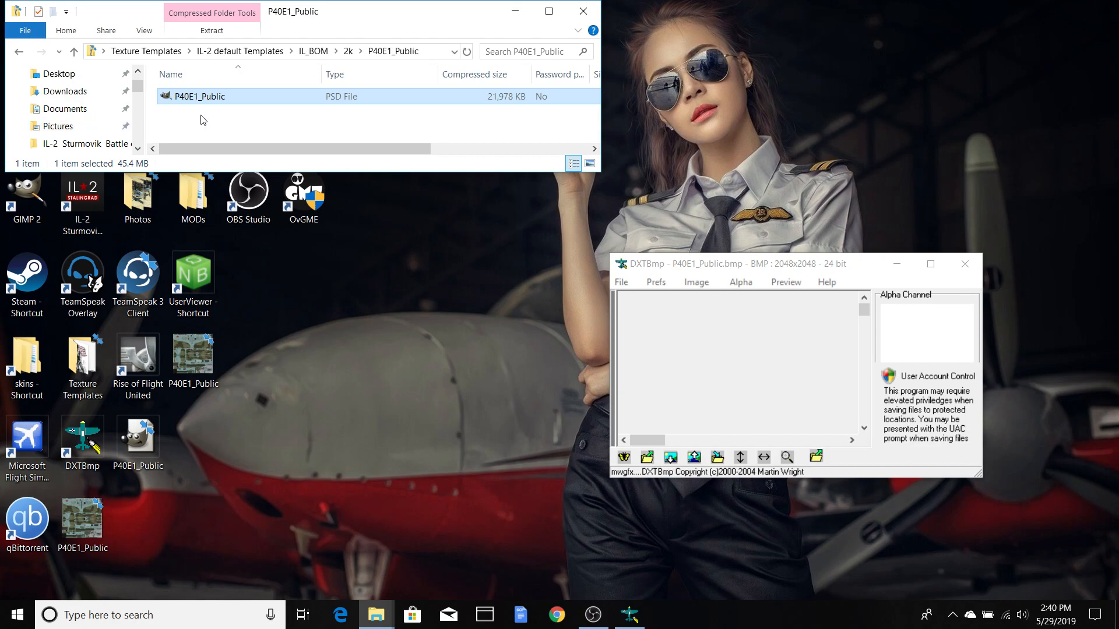
scroll(95, 94, "up", 1)
scroll(96, 103, "down", 1)
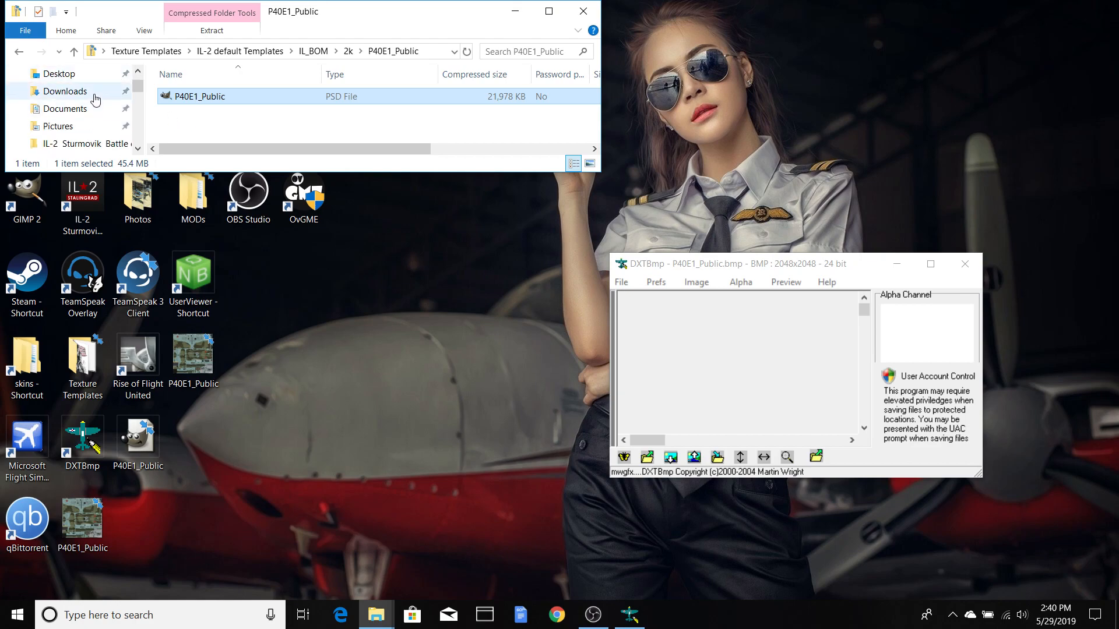
scroll(96, 106, "down", 3)
scroll(96, 105, "down", 1)
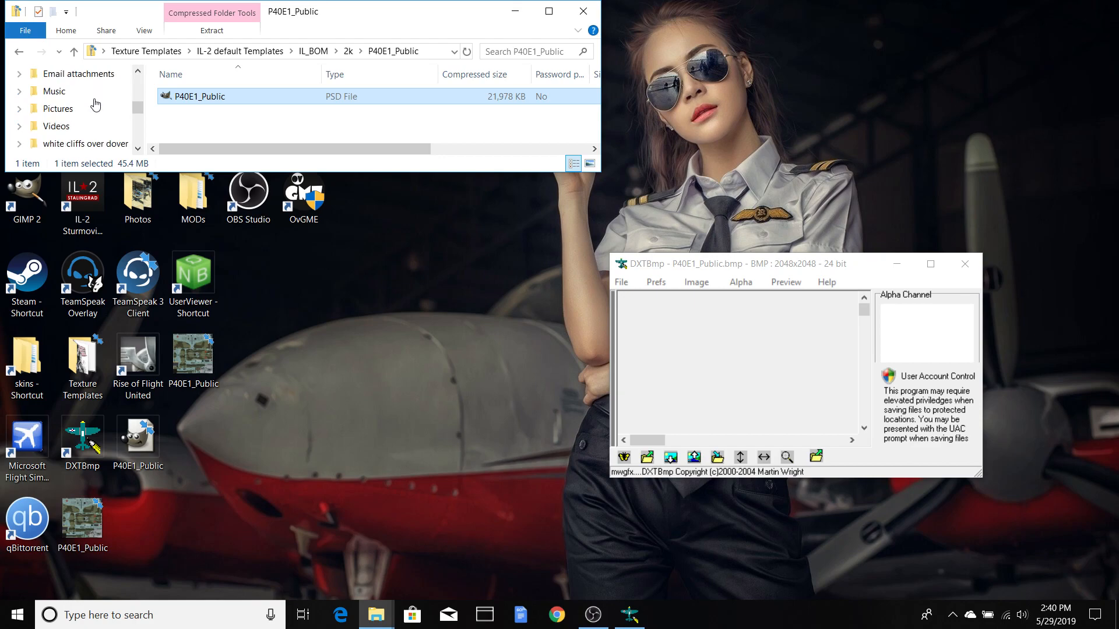
scroll(95, 105, "up", 2)
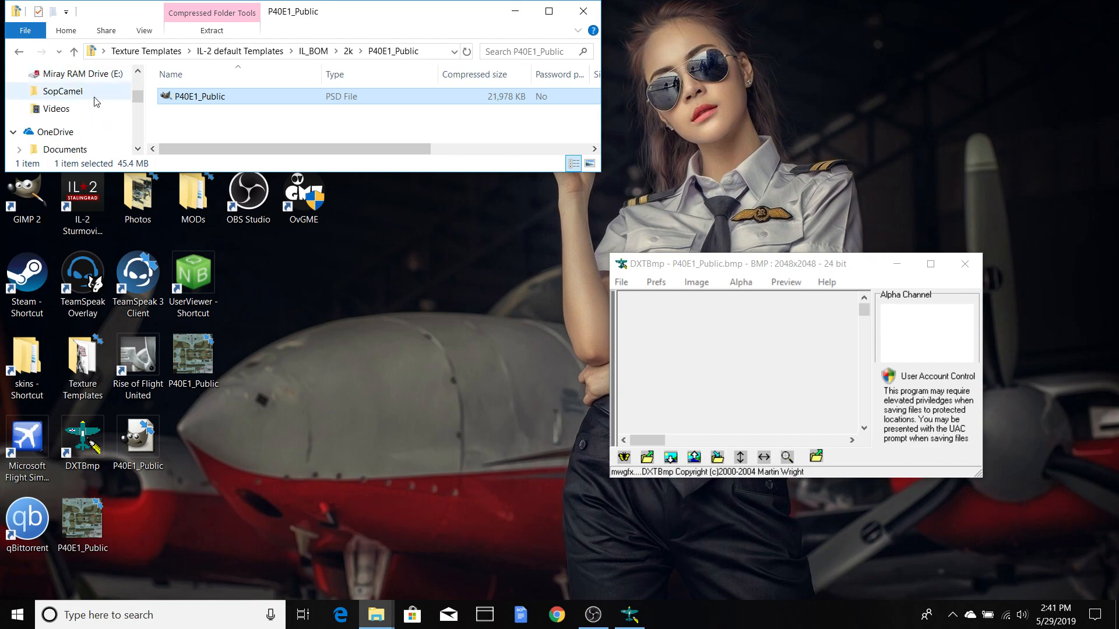
left_click(95, 94)
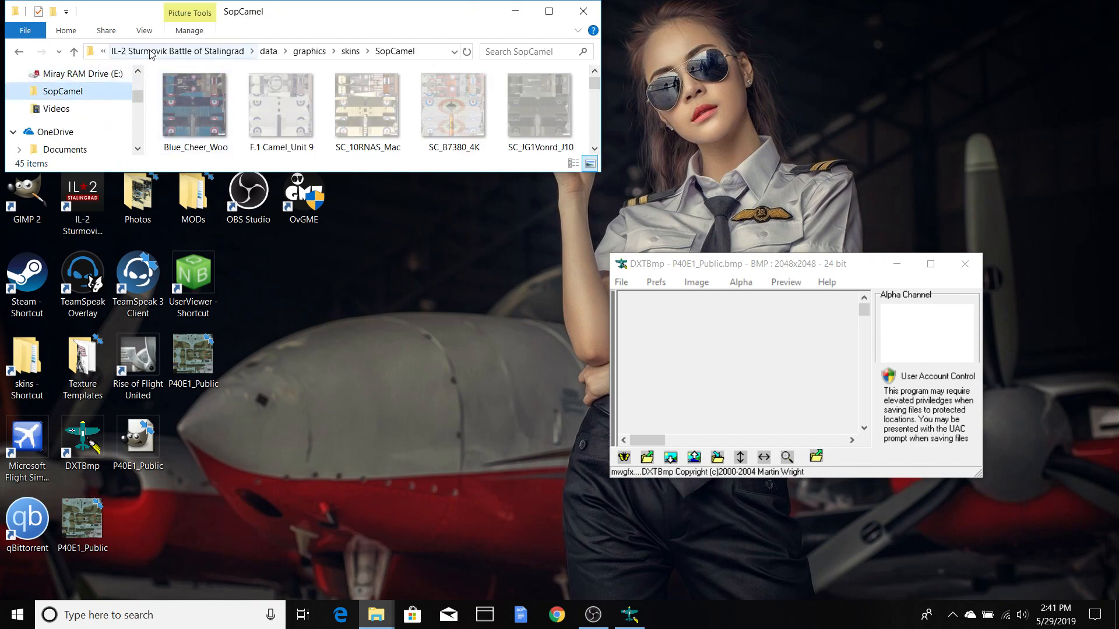
left_click(310, 52)
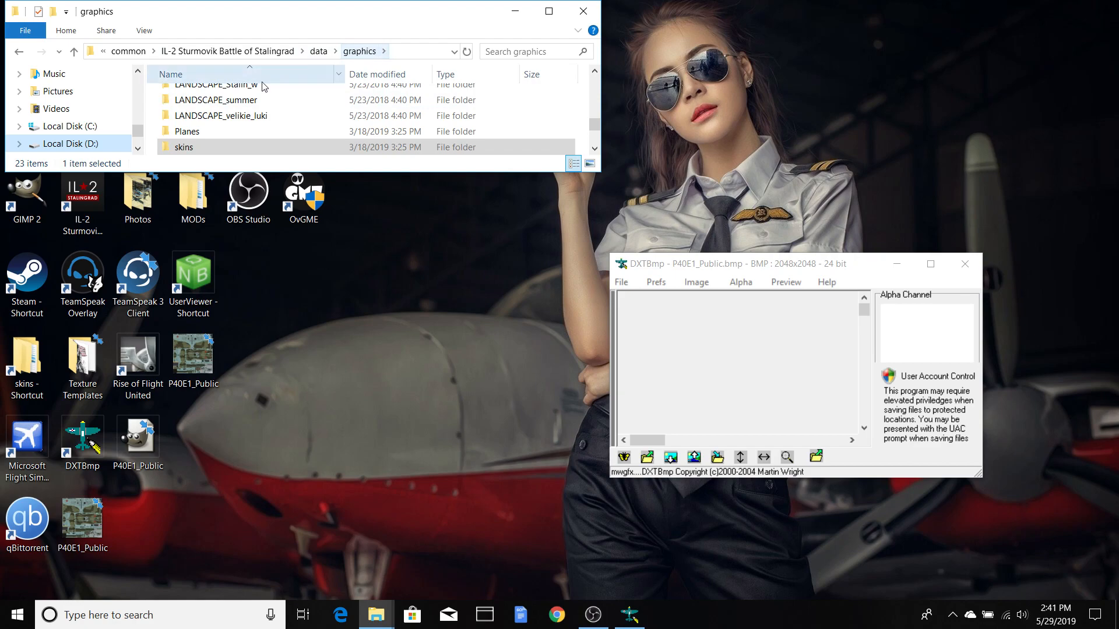
double_click(227, 149)
Open the P40E1 skins folder and copy P40E1_Public.bmp from the desktop into it
scroll(242, 114, "down", 4)
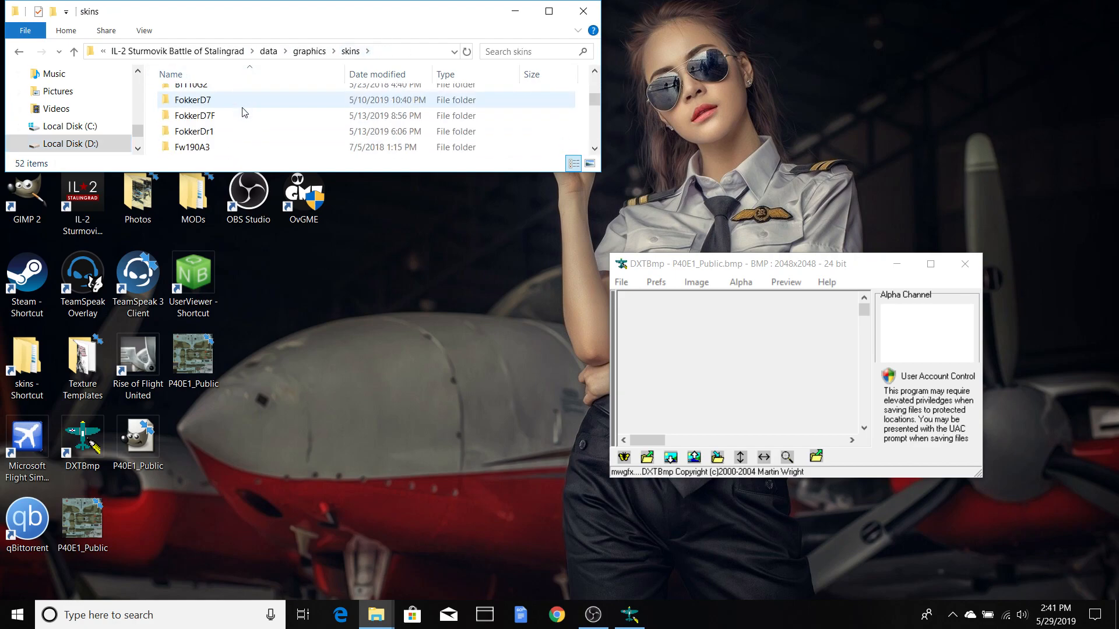
scroll(243, 112, "down", 6)
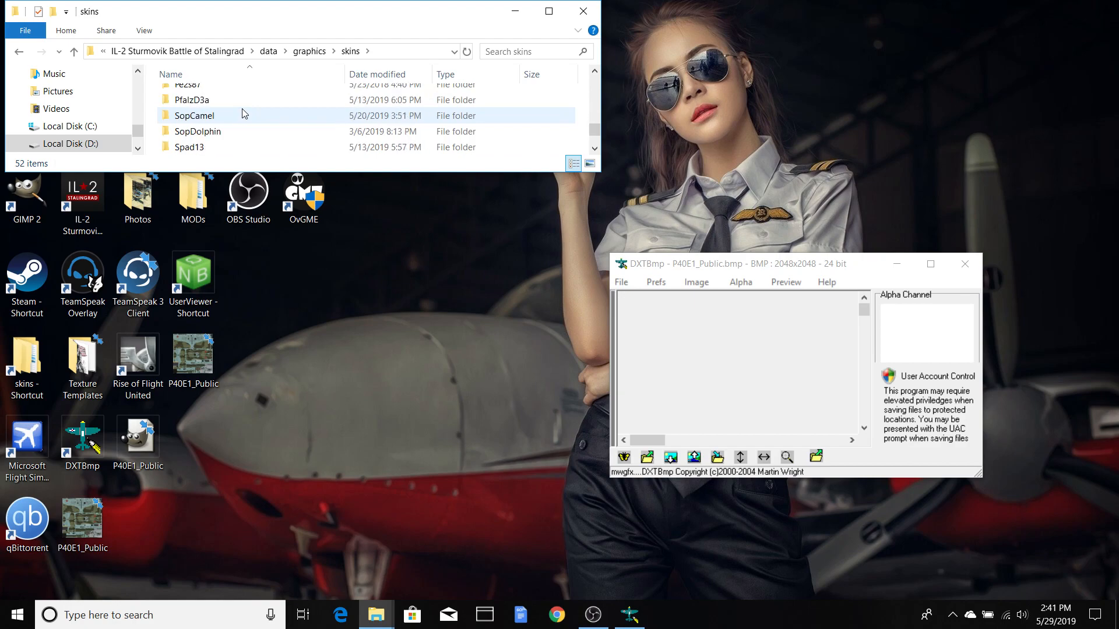
scroll(242, 112, "down", 1)
scroll(243, 113, "down", 2)
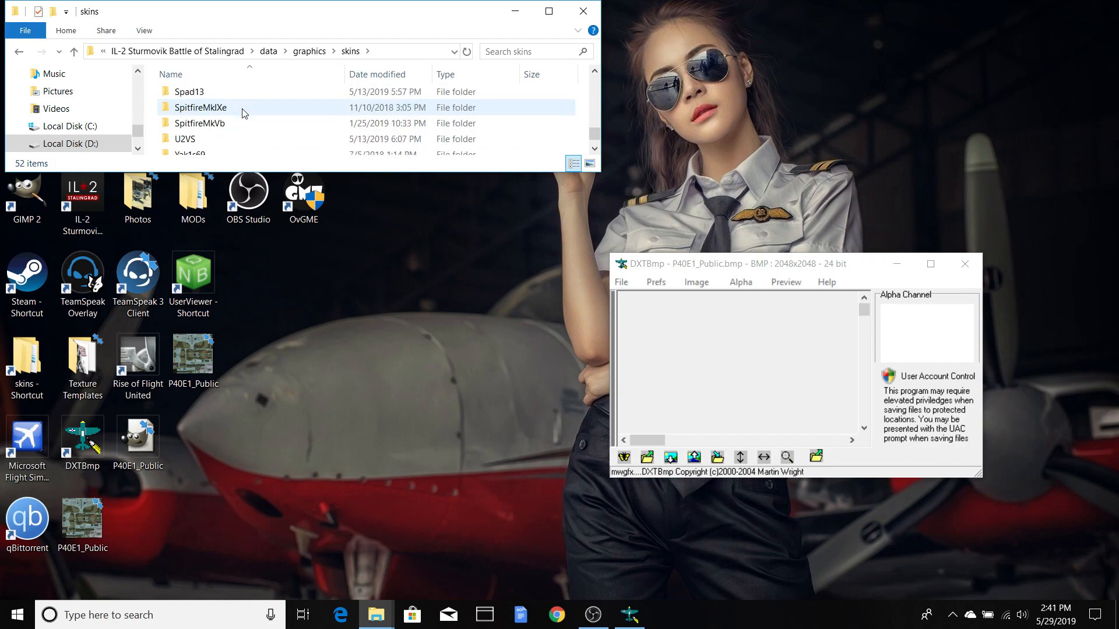
scroll(242, 112, "up", 3)
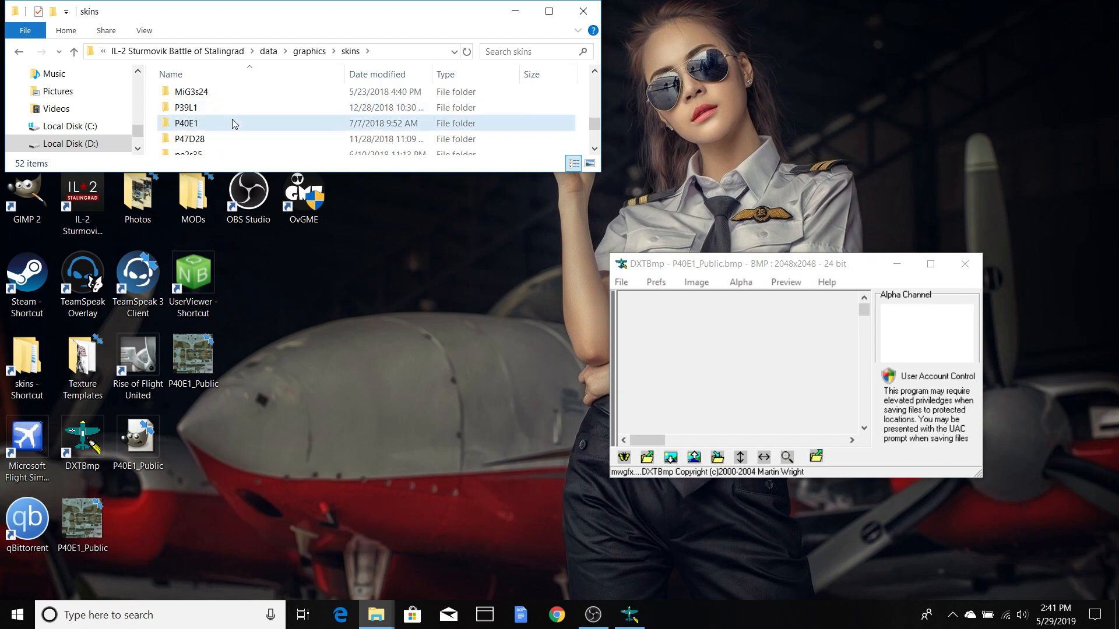
double_click(229, 123)
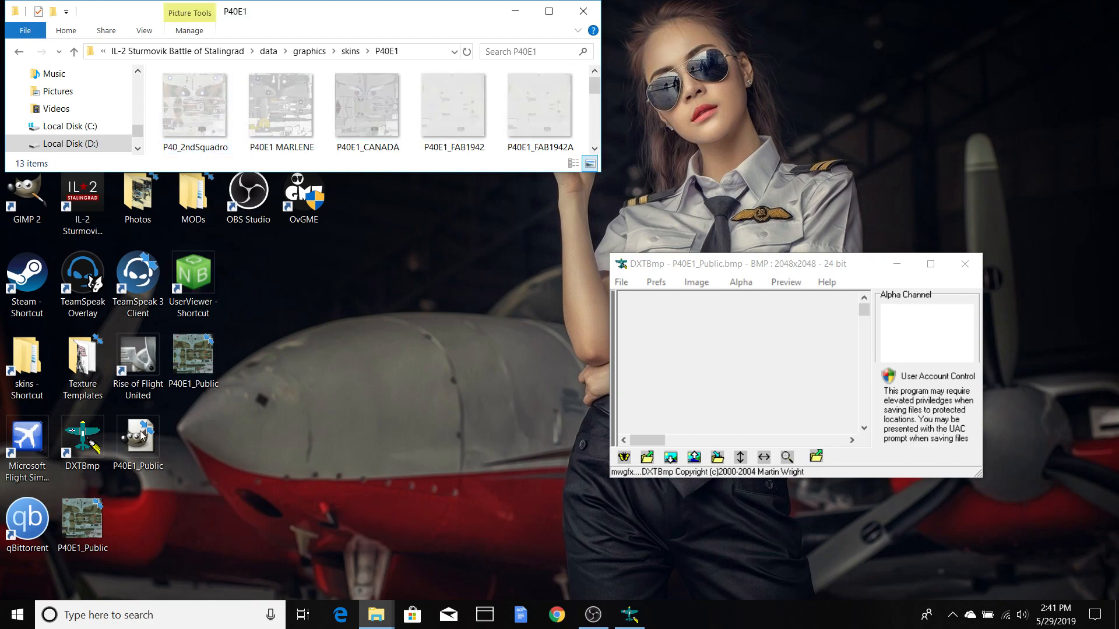
left_click_drag(82, 521, 348, 99)
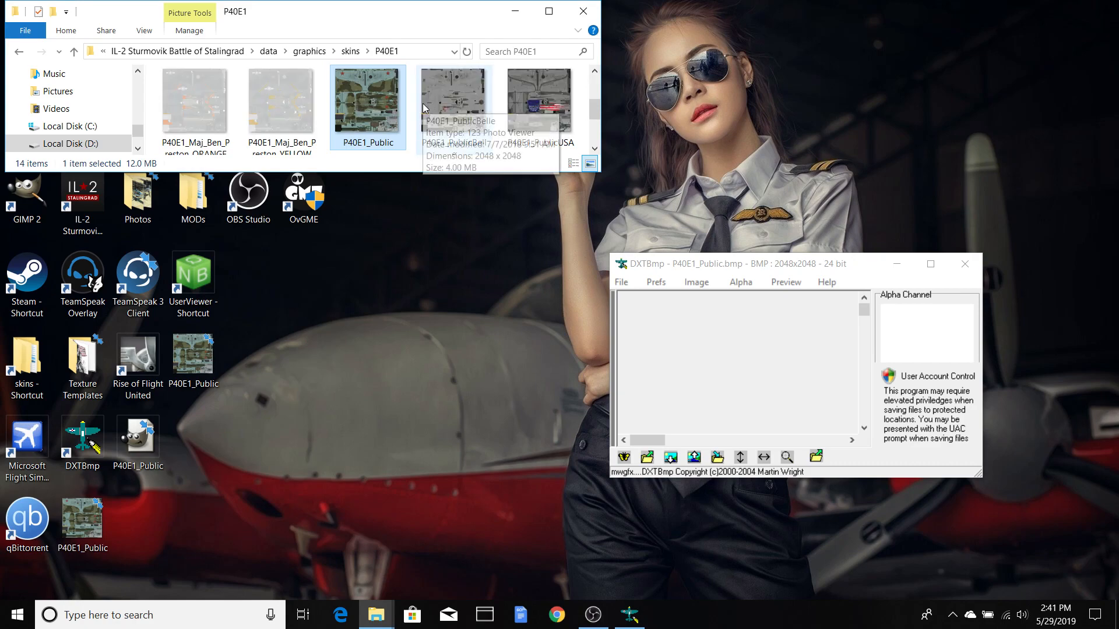
Check the file properties of the P40E1_Public copy in the P40E1 folder and close them
right_click(385, 108)
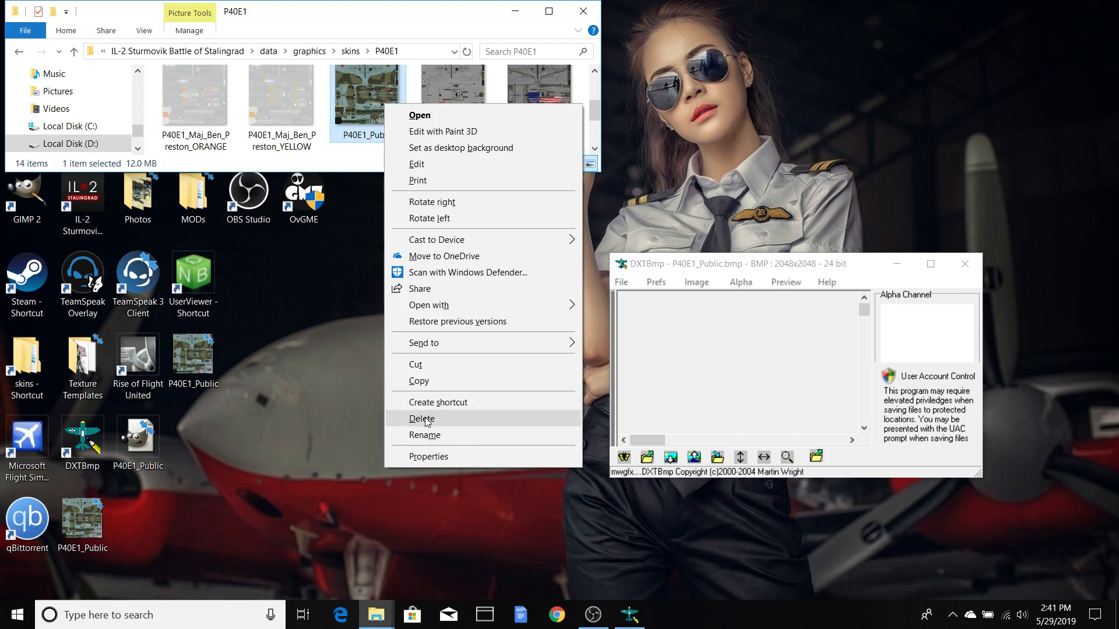
left_click(425, 457)
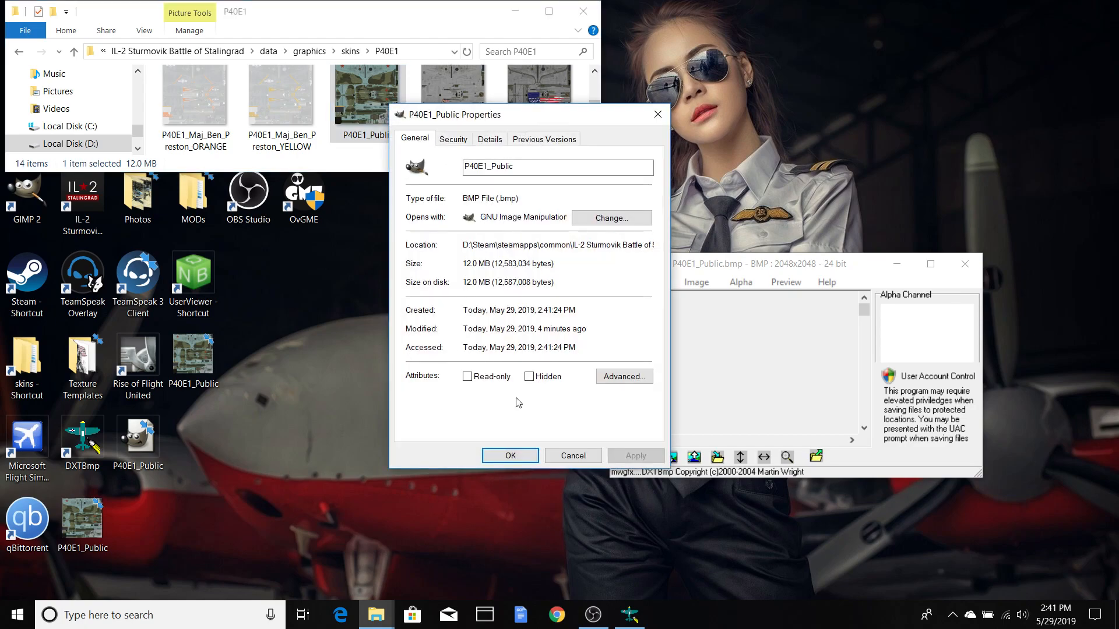
left_click(511, 456)
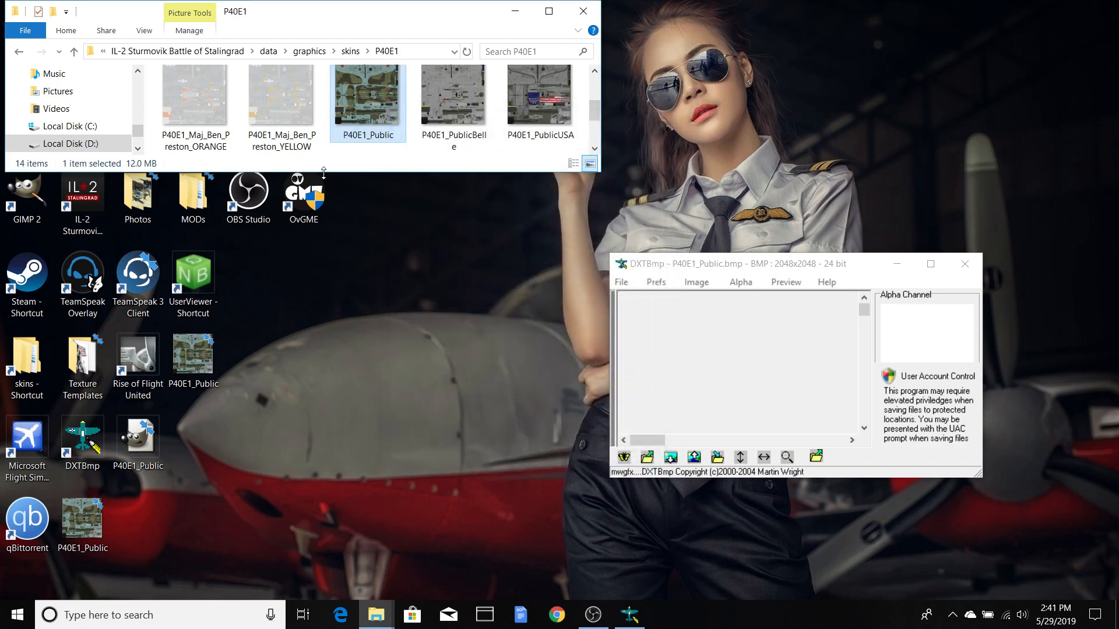
Delete the P40E1_Public bitmap from the P40E1 skins folder and copy the P40E1_Public DDS file there from the desktop
right_click(365, 128)
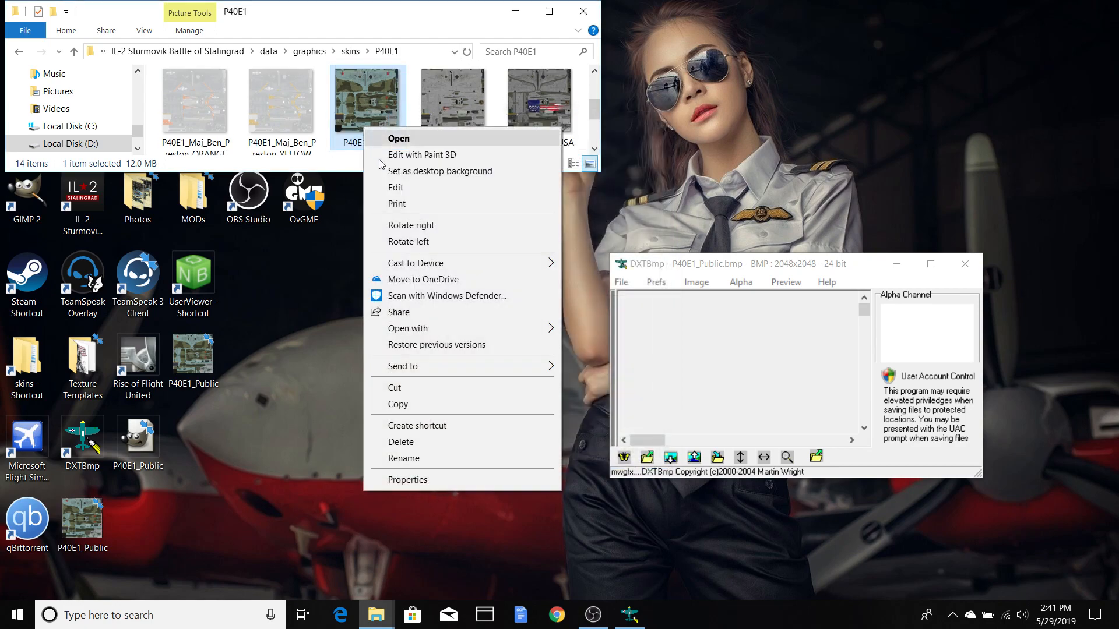
left_click(415, 441)
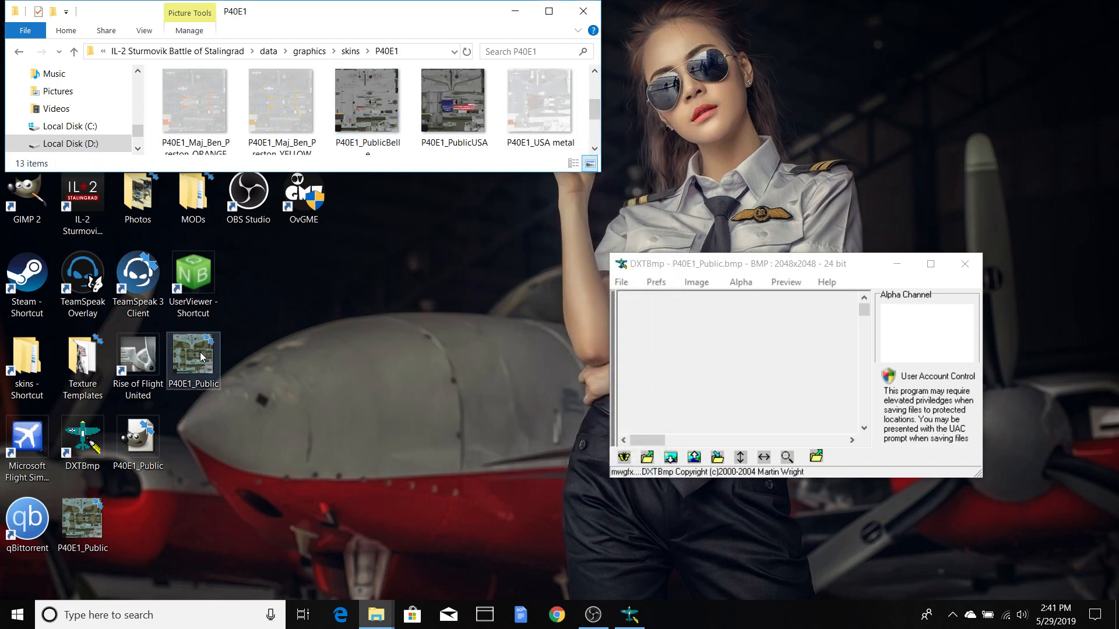
left_click_drag(201, 354, 396, 115)
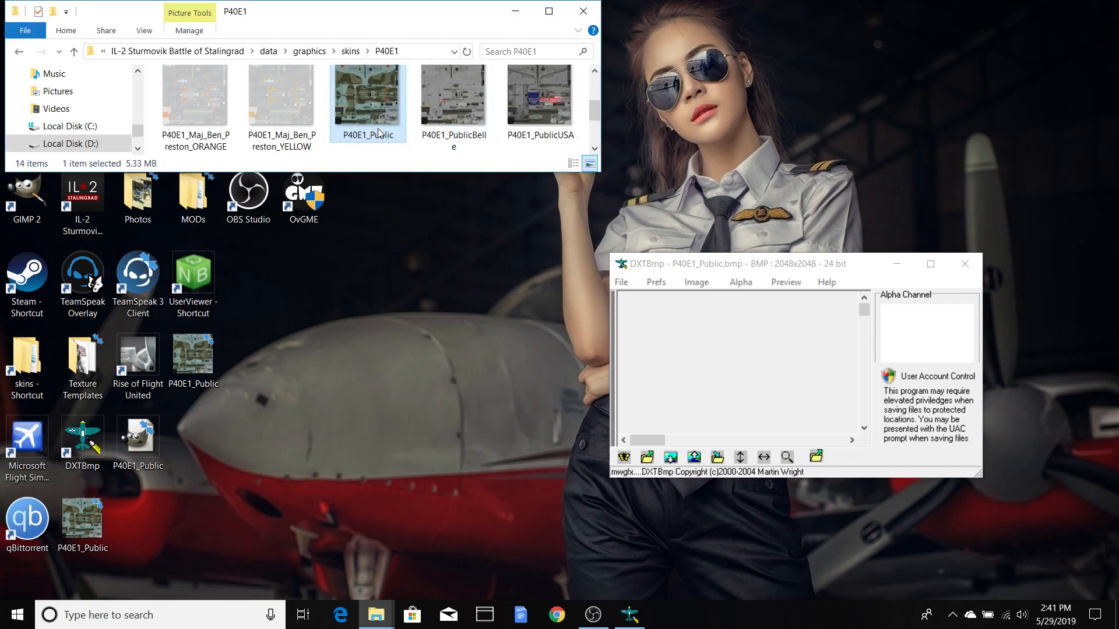
Check the file properties of the P40E1_Public copy in the P40E1 folder and close the folder window
right_click(378, 128)
left_click(446, 362)
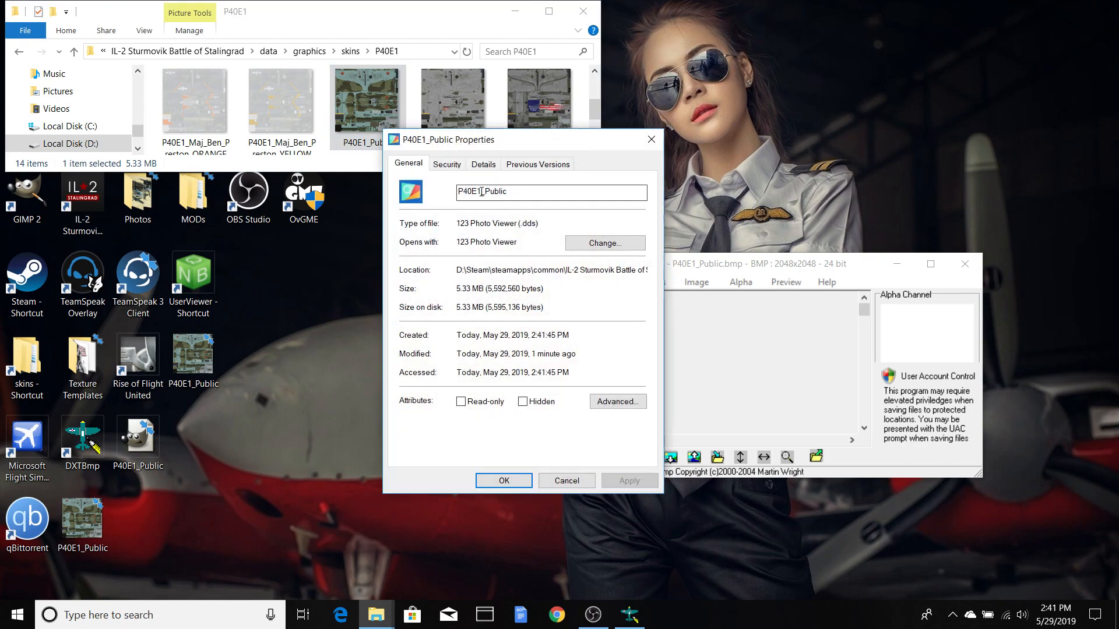
left_click(502, 482)
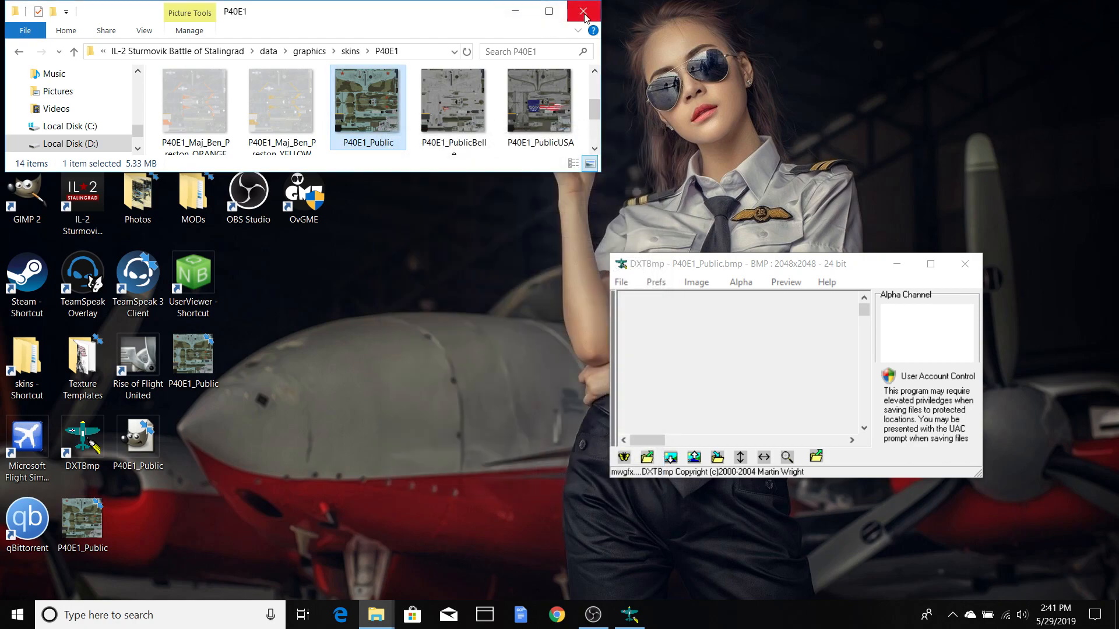
left_click(583, 15)
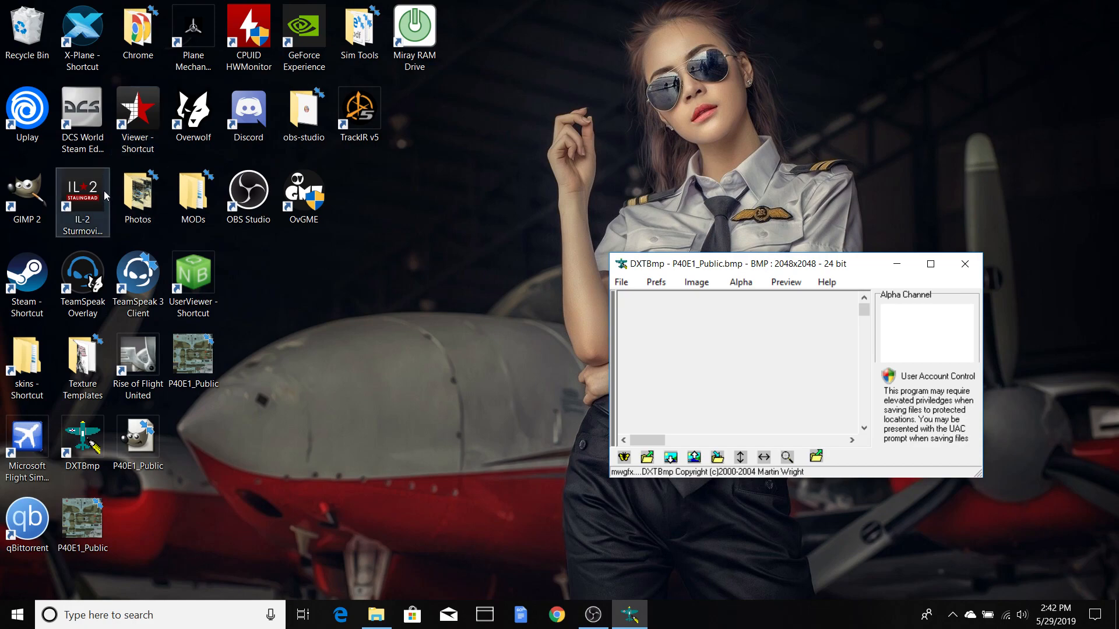
Open IL-2 BOS Viewer from the desktop and load the P40E1 aircraft model
double_click(136, 130)
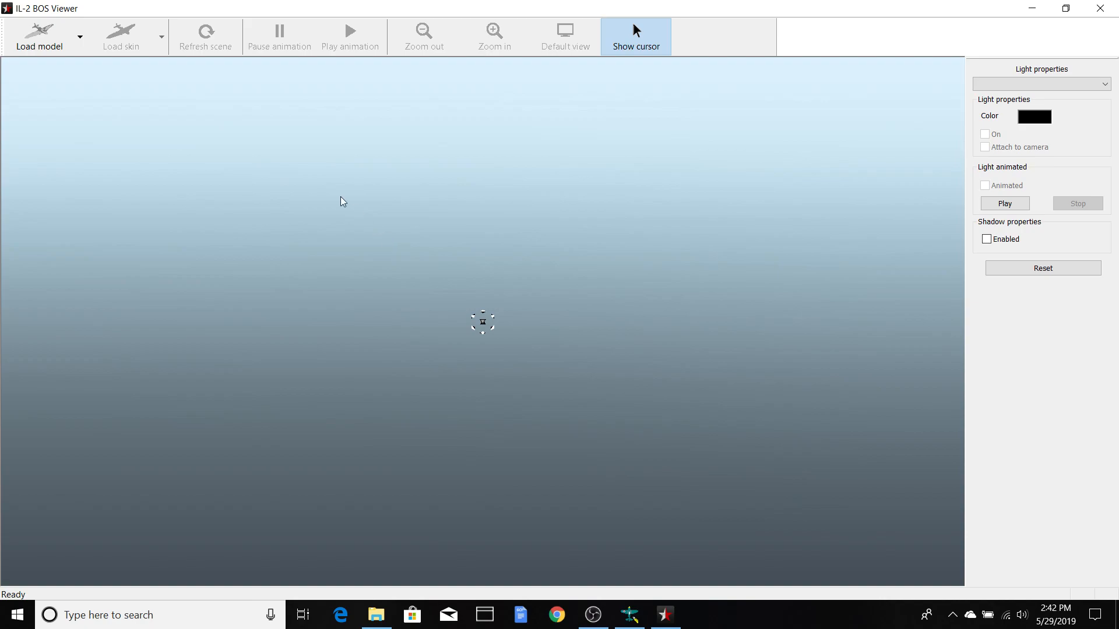
left_click(52, 42)
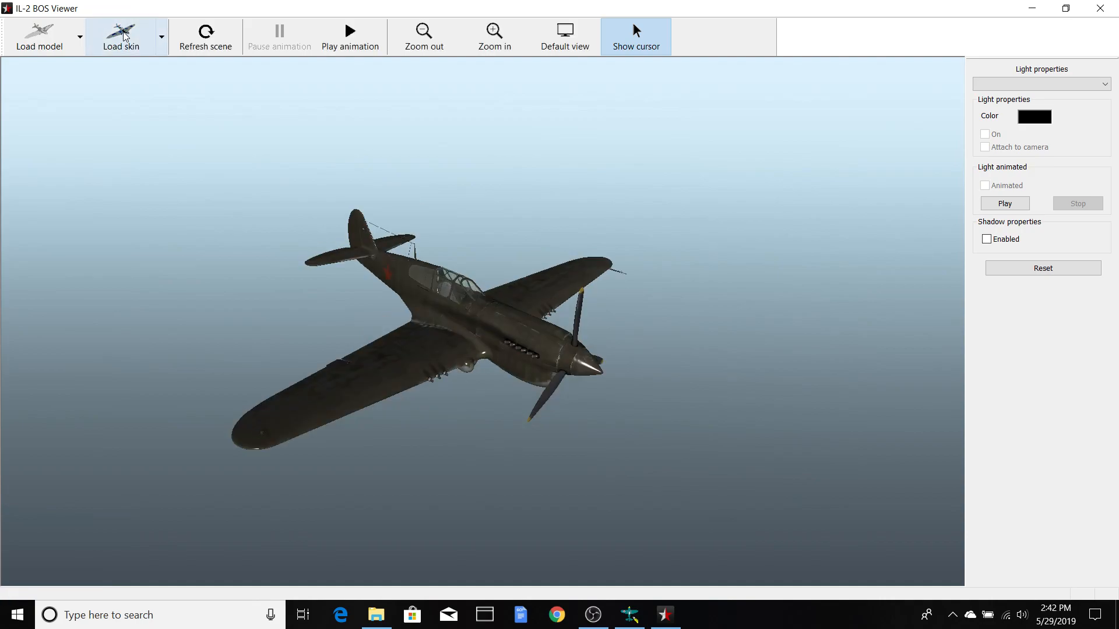
left_click_drag(406, 251, 367, 169)
Apply the p40e1_public.dds skin to inspect the aircraft from both sides, and close the viewer
left_click(152, 49)
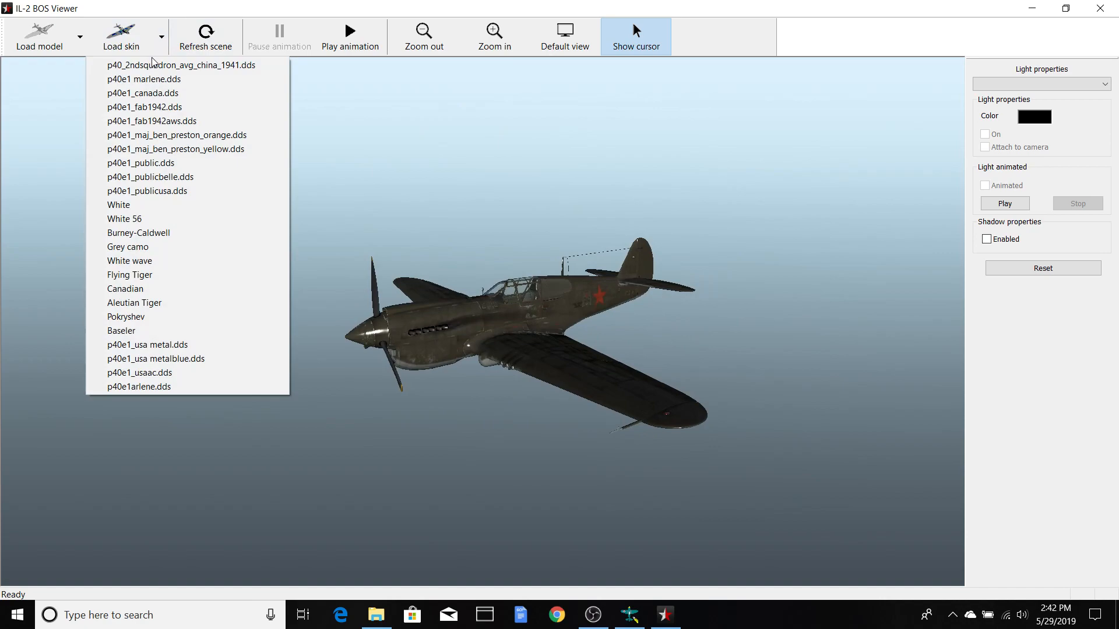
left_click(175, 163)
left_click_drag(177, 173, 196, 236)
left_click_drag(596, 250, 310, 245)
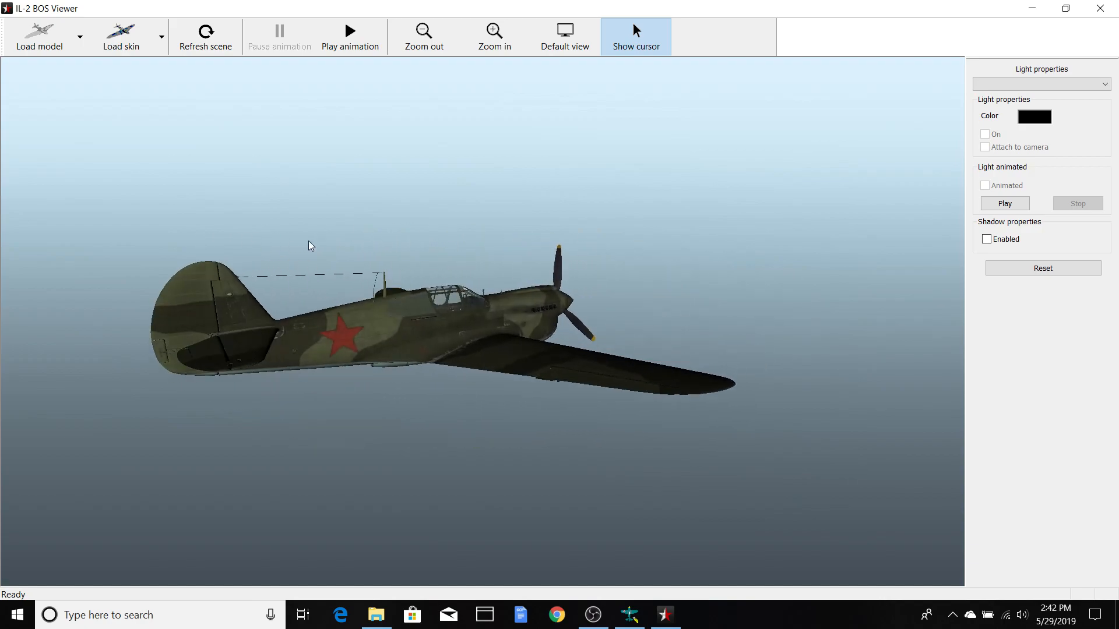
left_click_drag(588, 254, 635, 269)
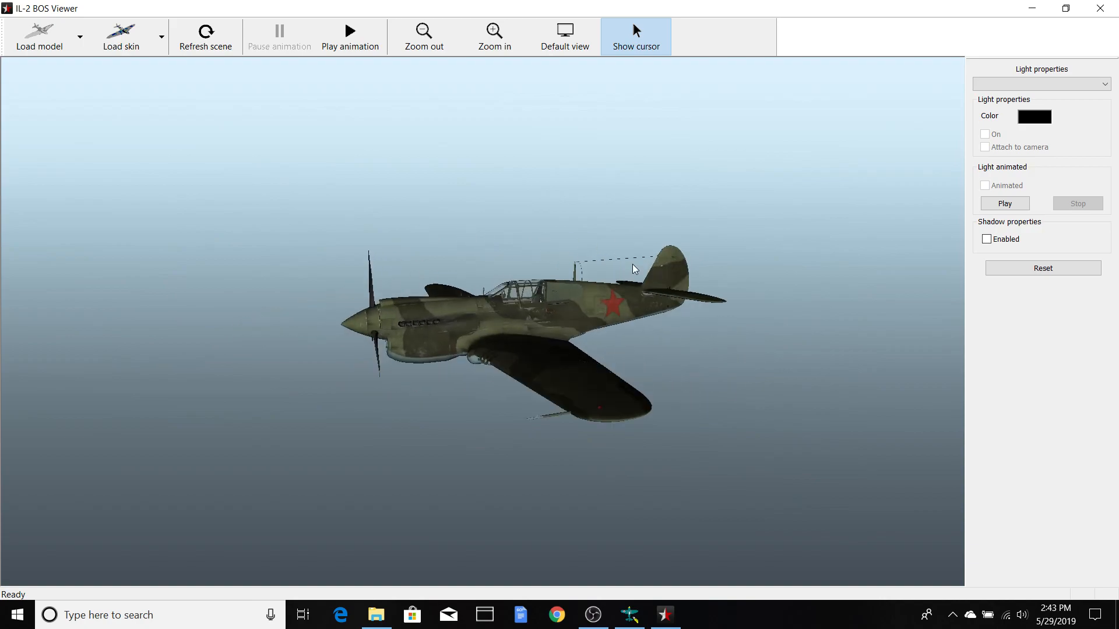
left_click(1098, 14)
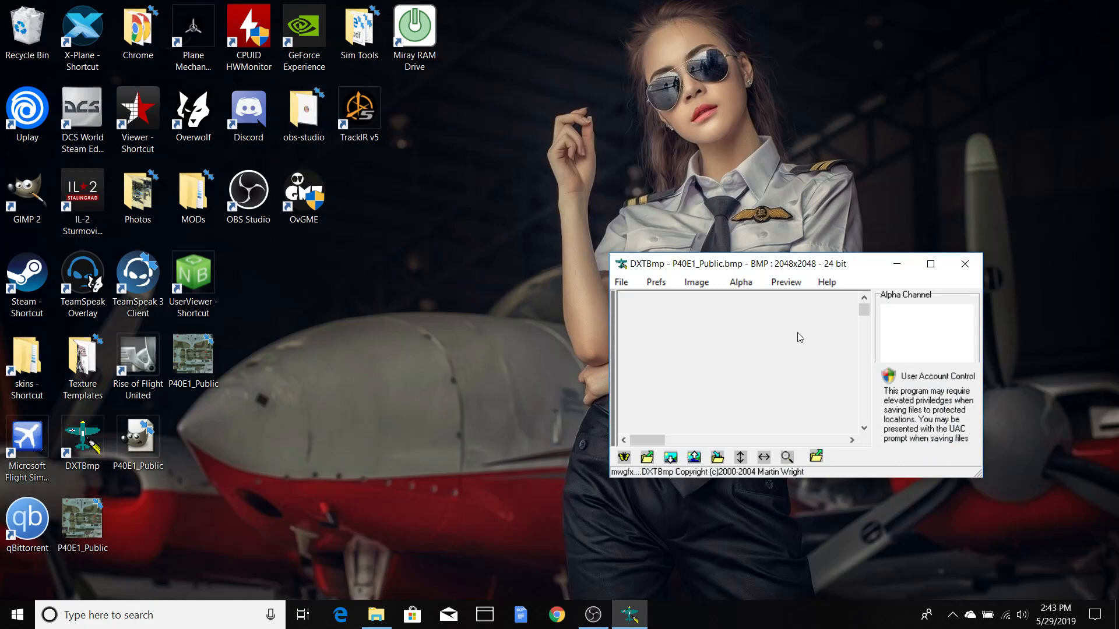
left_click(557, 614)
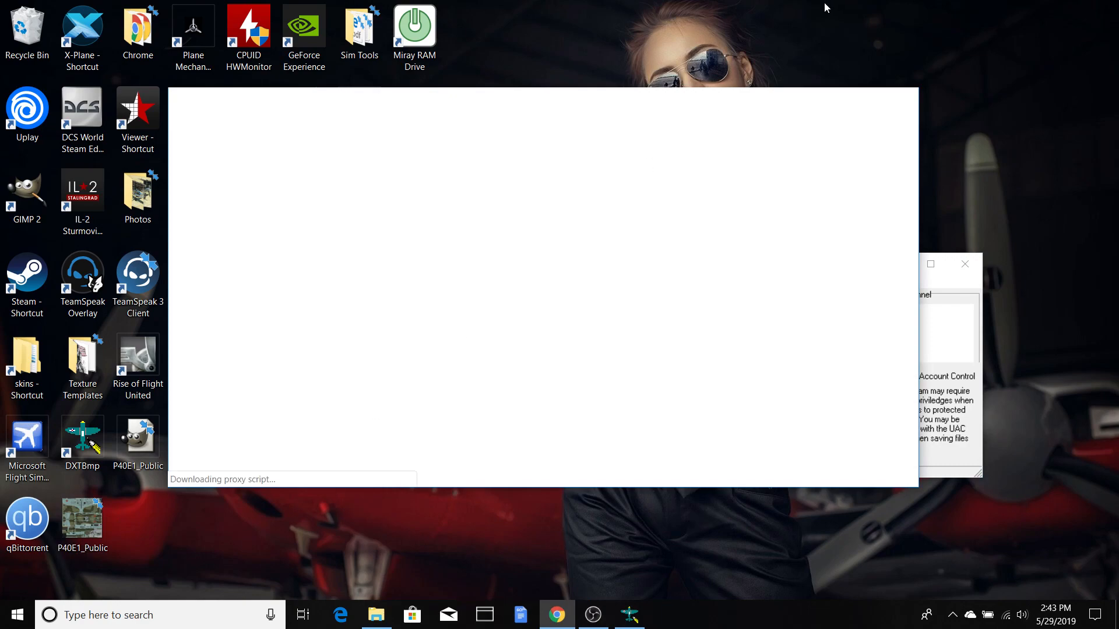
left_click(868, 100)
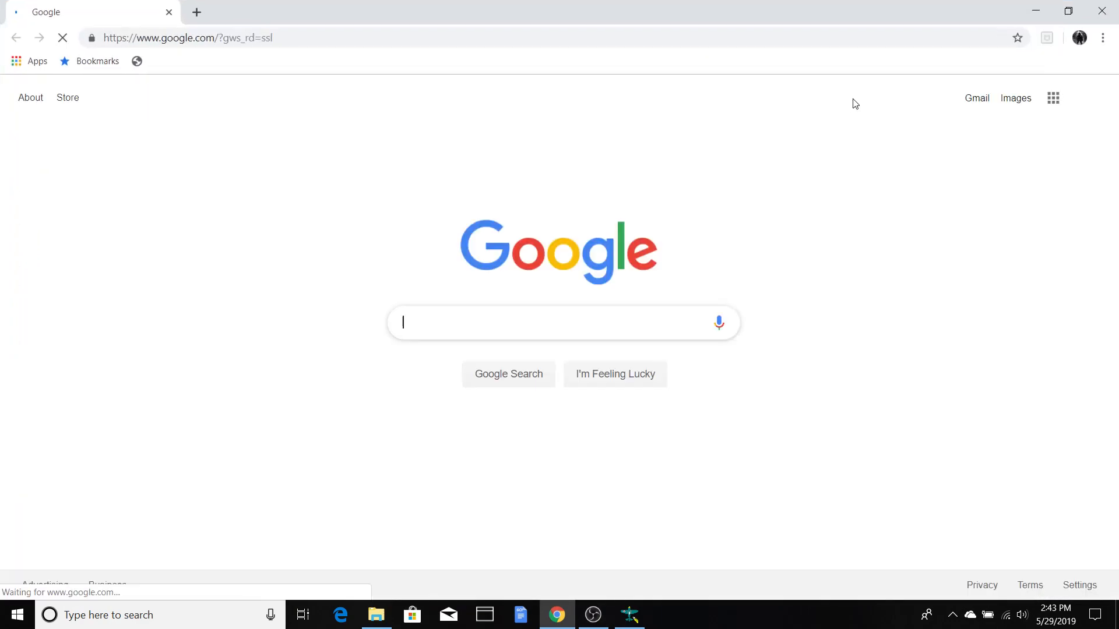
left_click(419, 33)
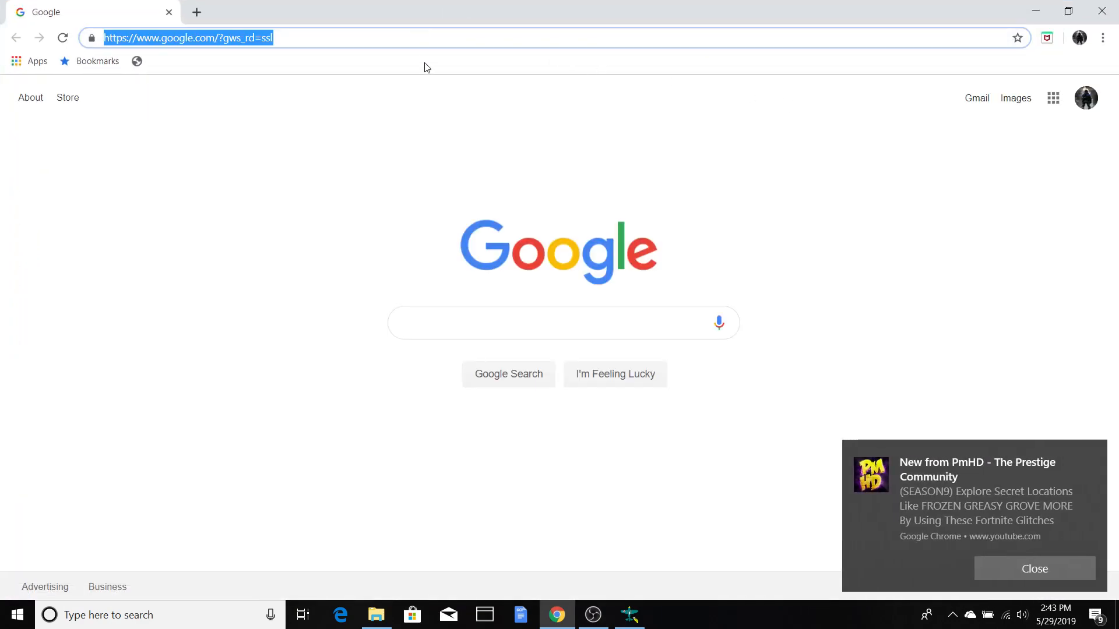
key("BackSpace")
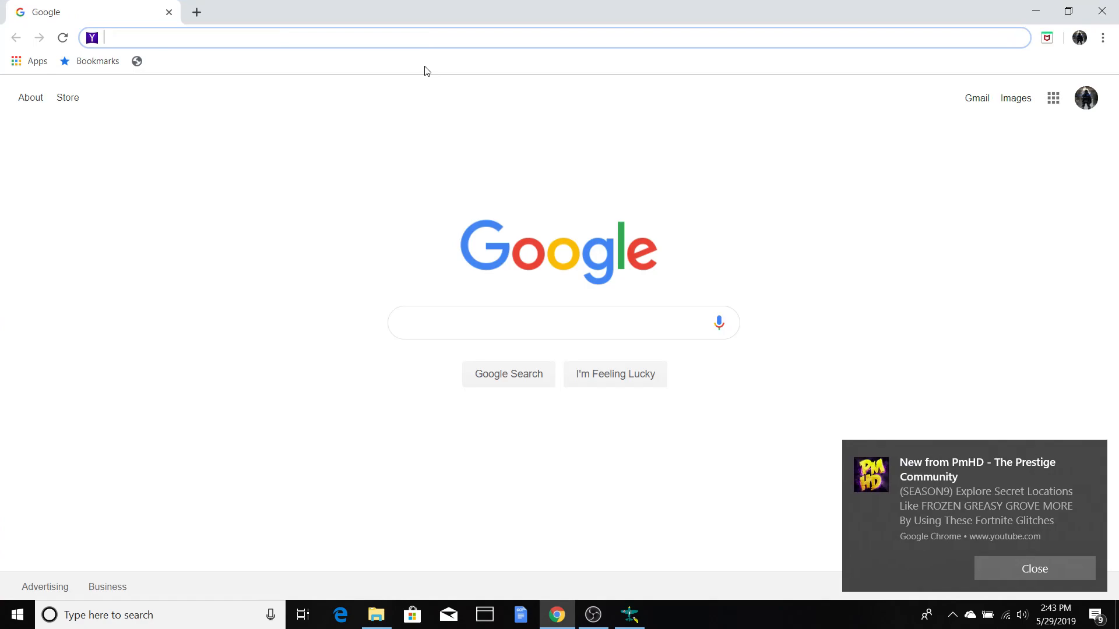
type("gimo")
key("BackSpace")
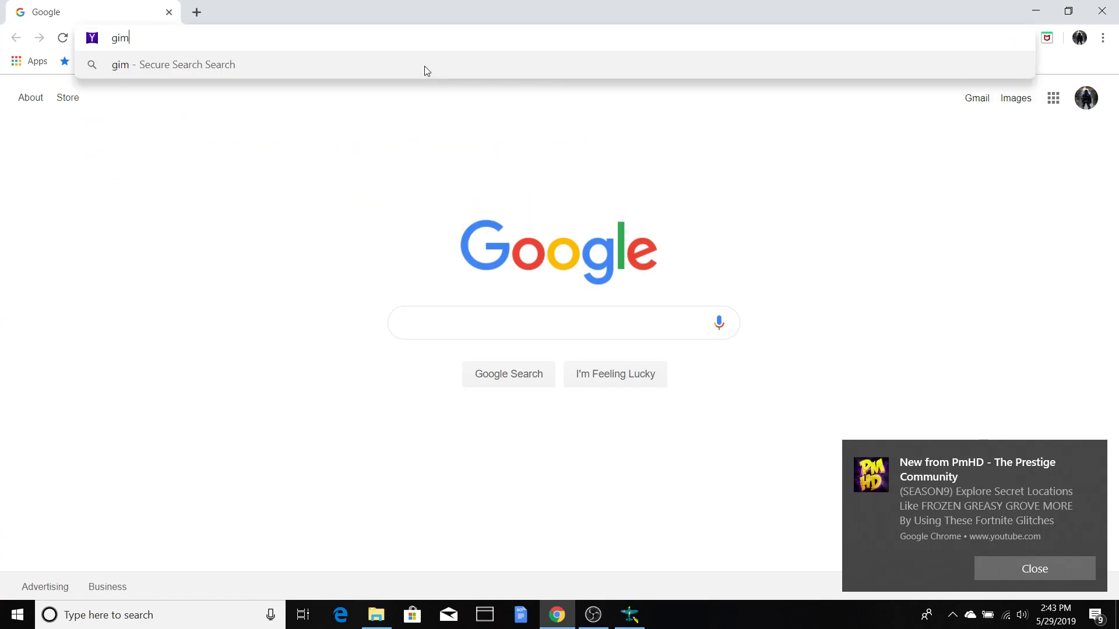
type("p")
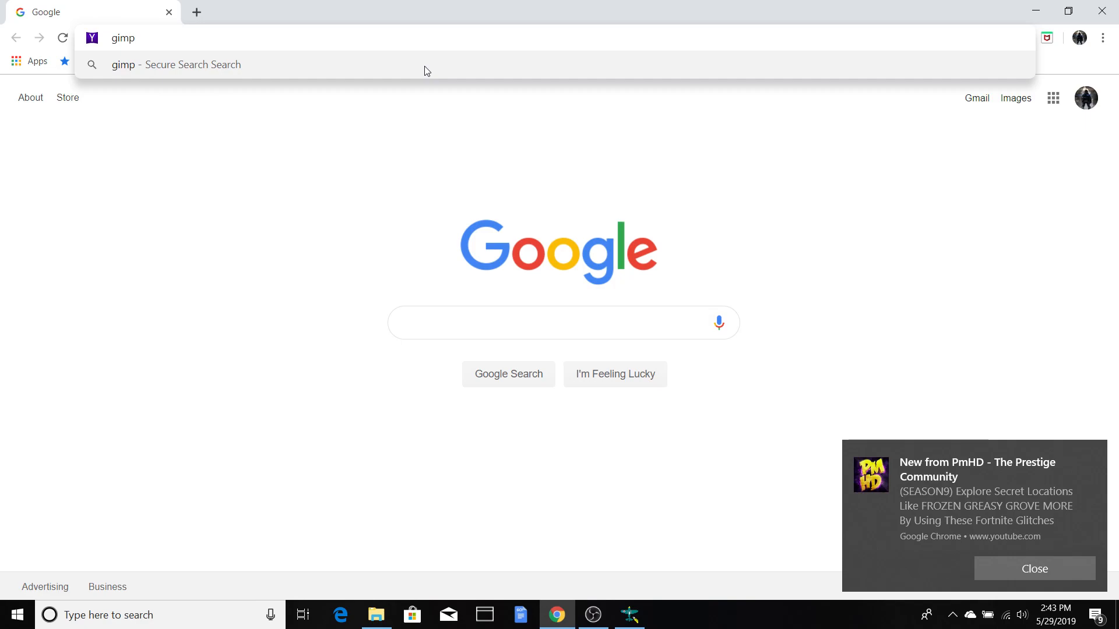
key("Return")
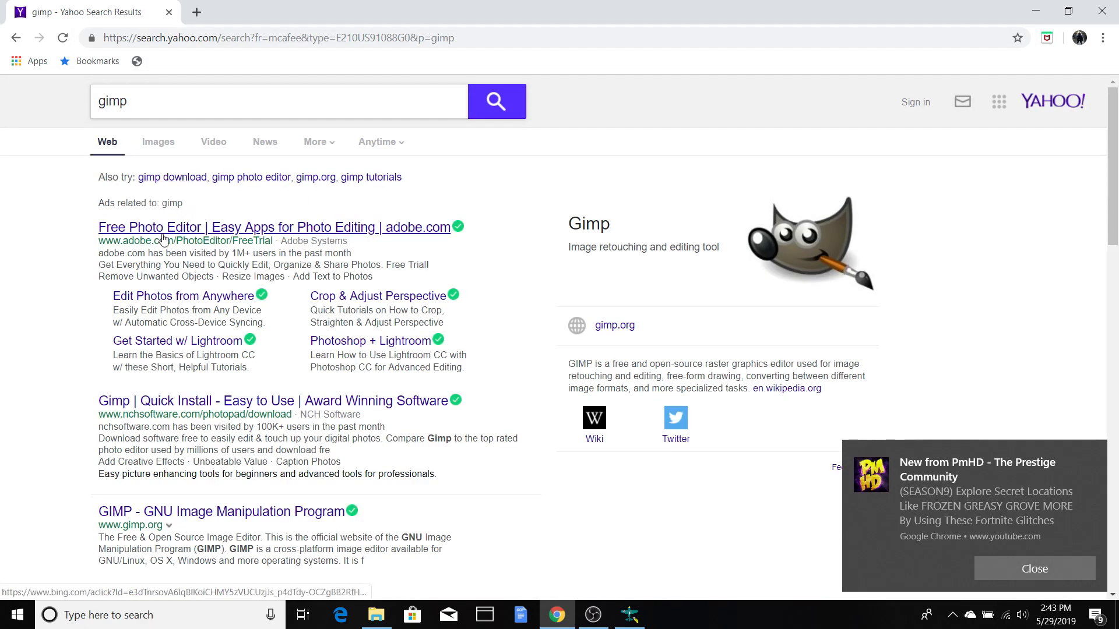
scroll(233, 408, "down", 1)
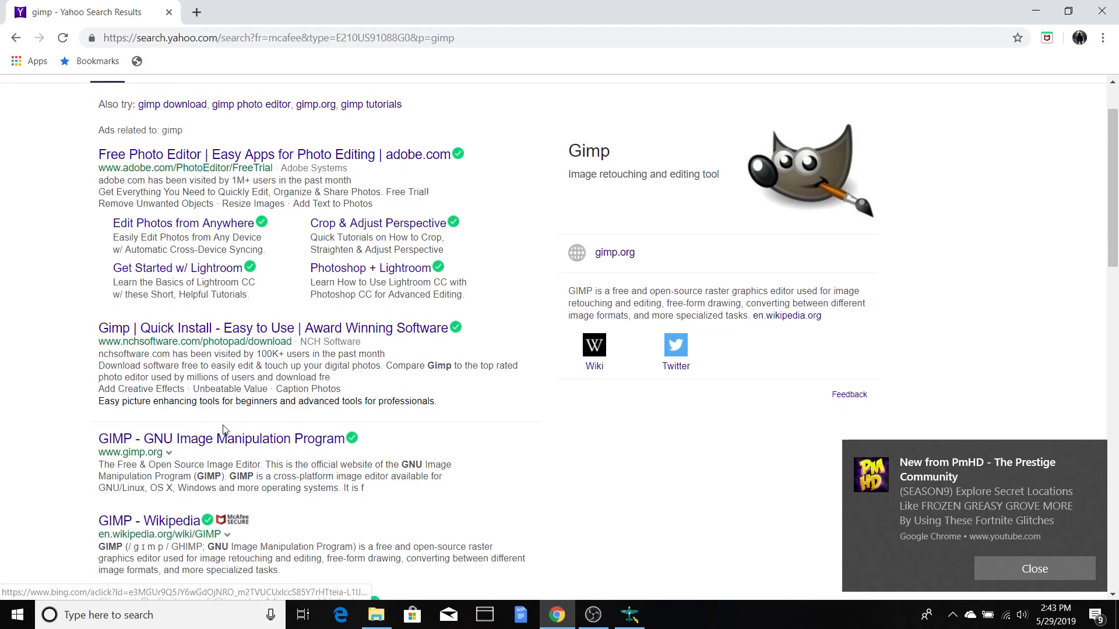
left_click(220, 437)
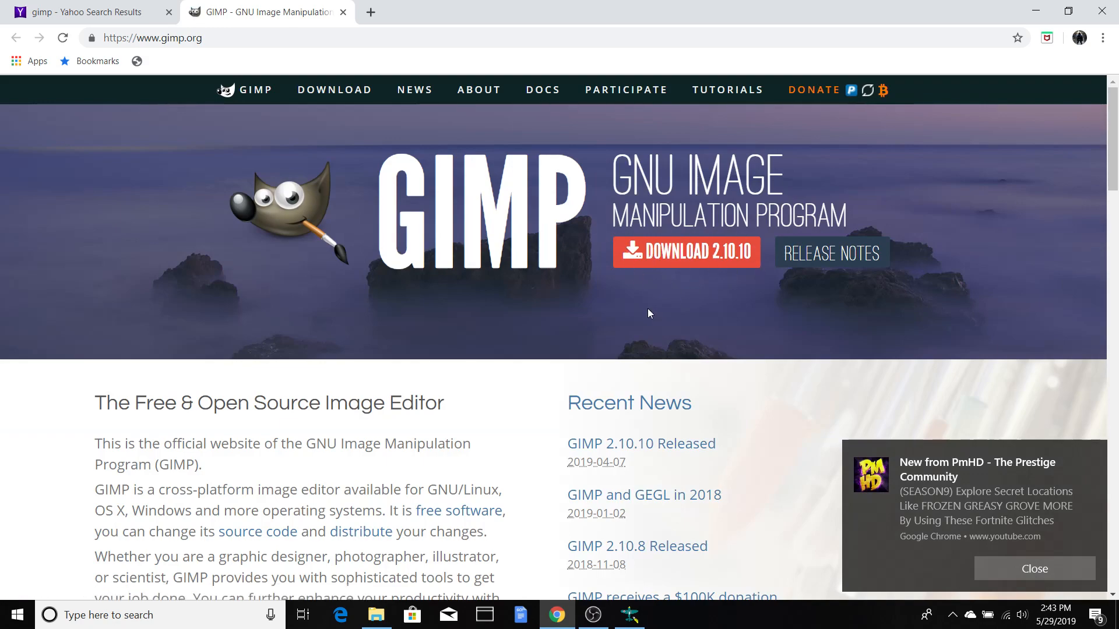
Search for dxtBmp in a new browser tab and open the DXTBmp 4.0 download page on software.informer.com
left_click(371, 12)
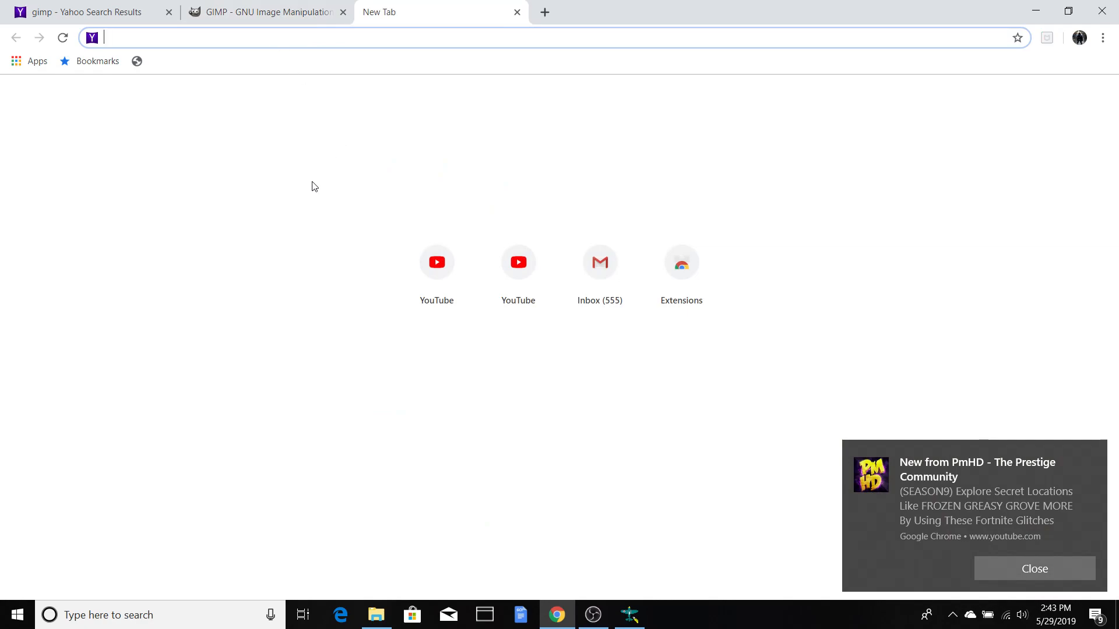
type("dxt")
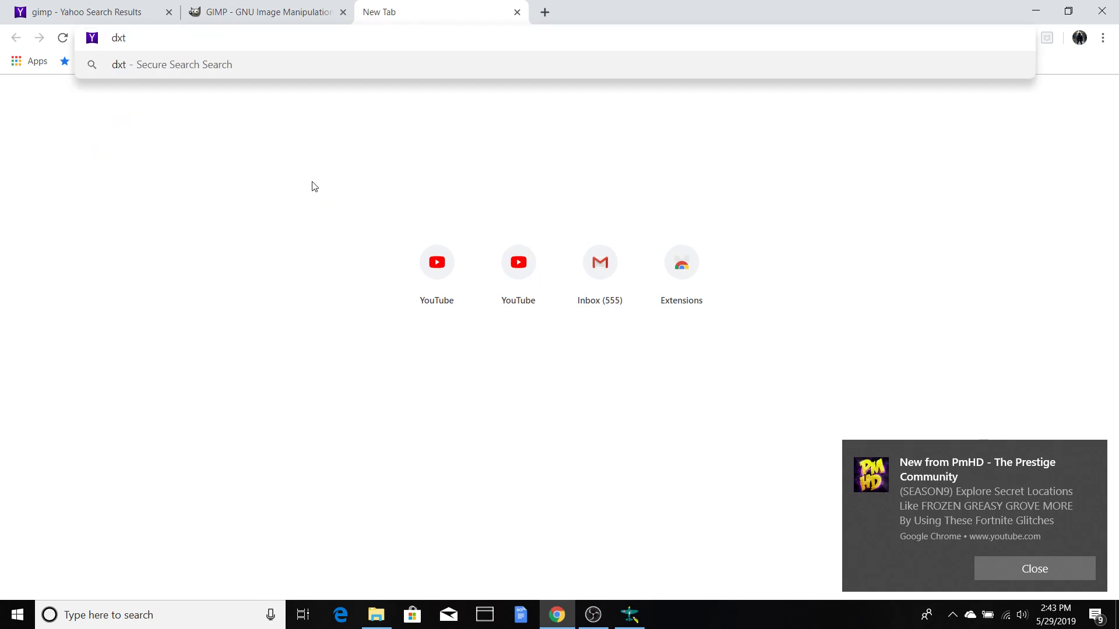
type("B")
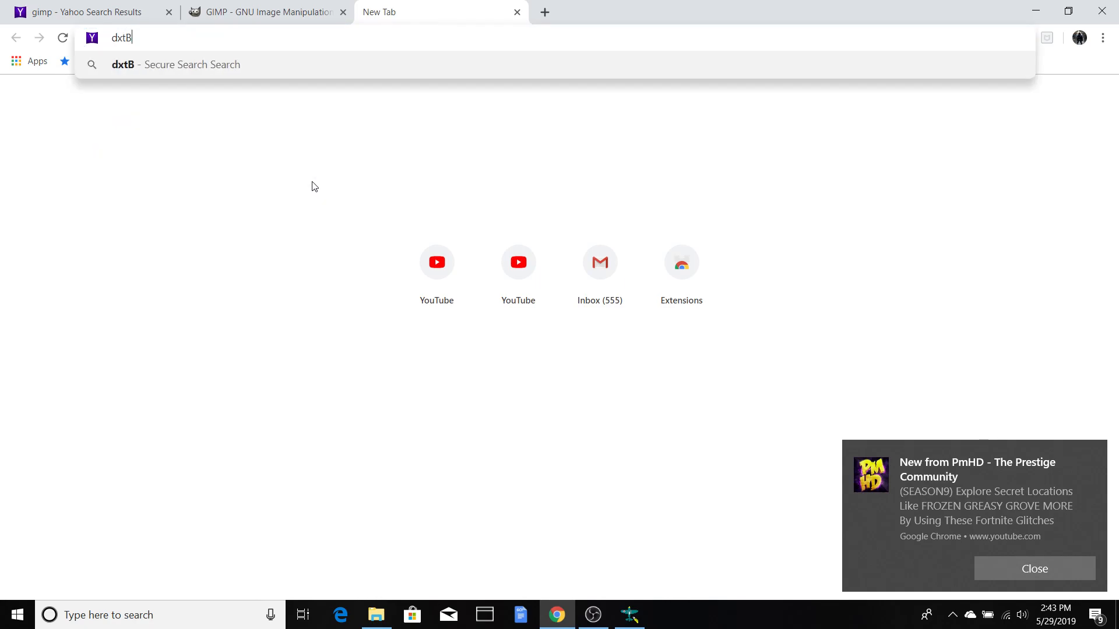
type("mo")
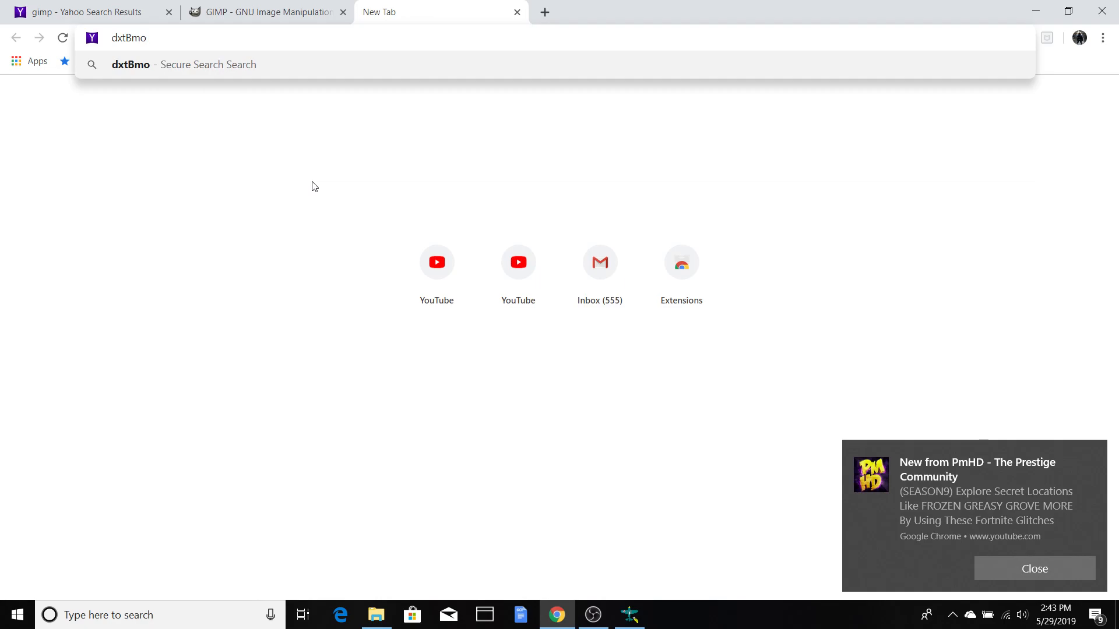
key("BackSpace")
type("p")
key("Return")
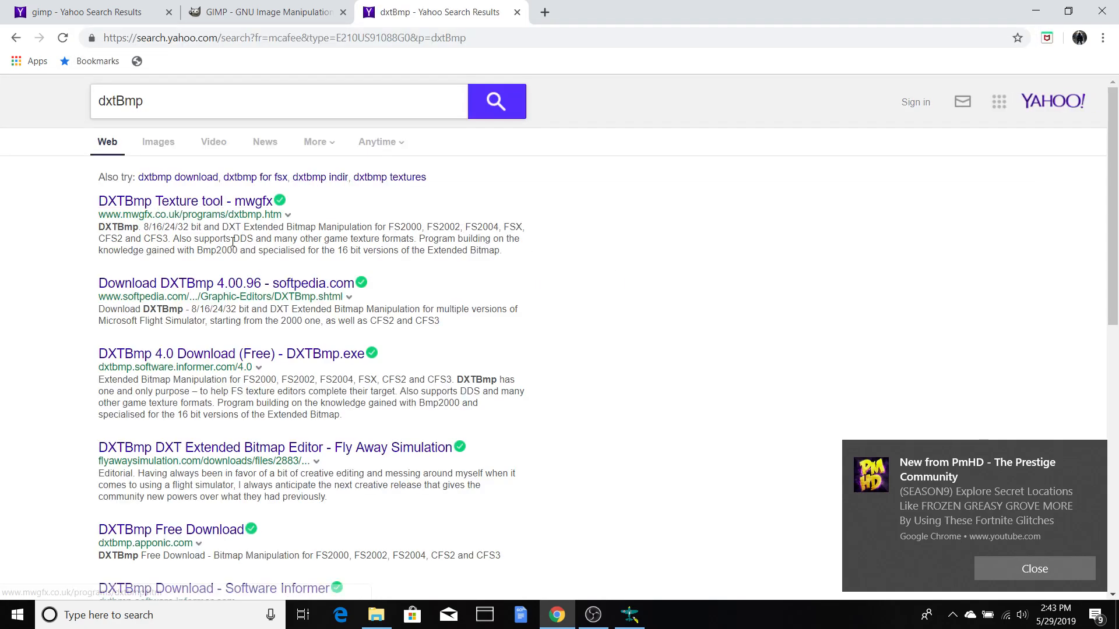
scroll(215, 292, "down", 1)
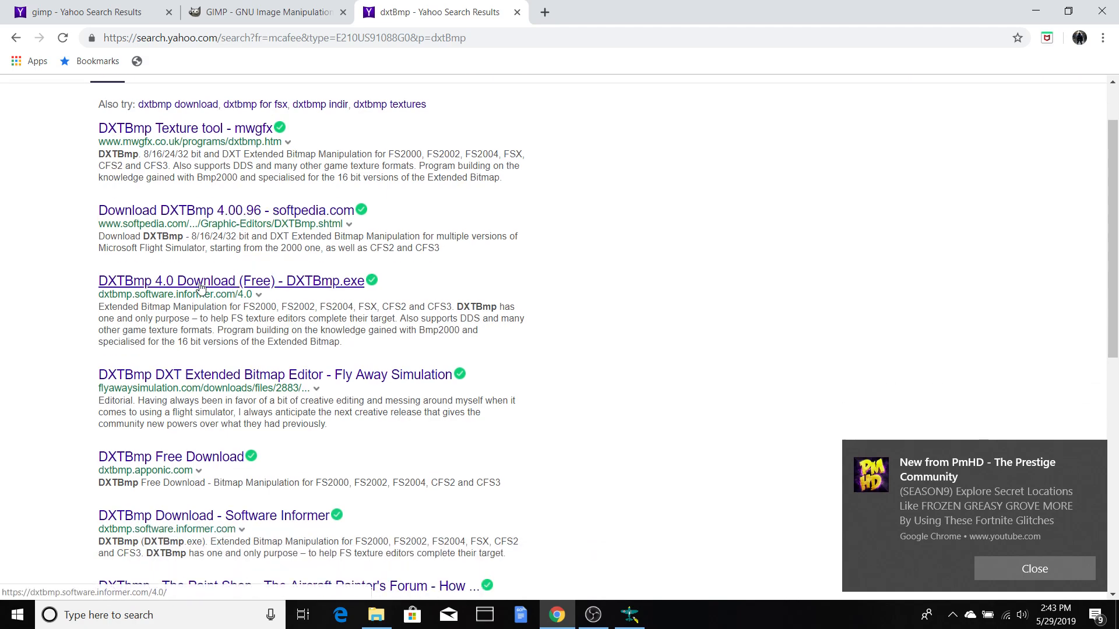
left_click(204, 283)
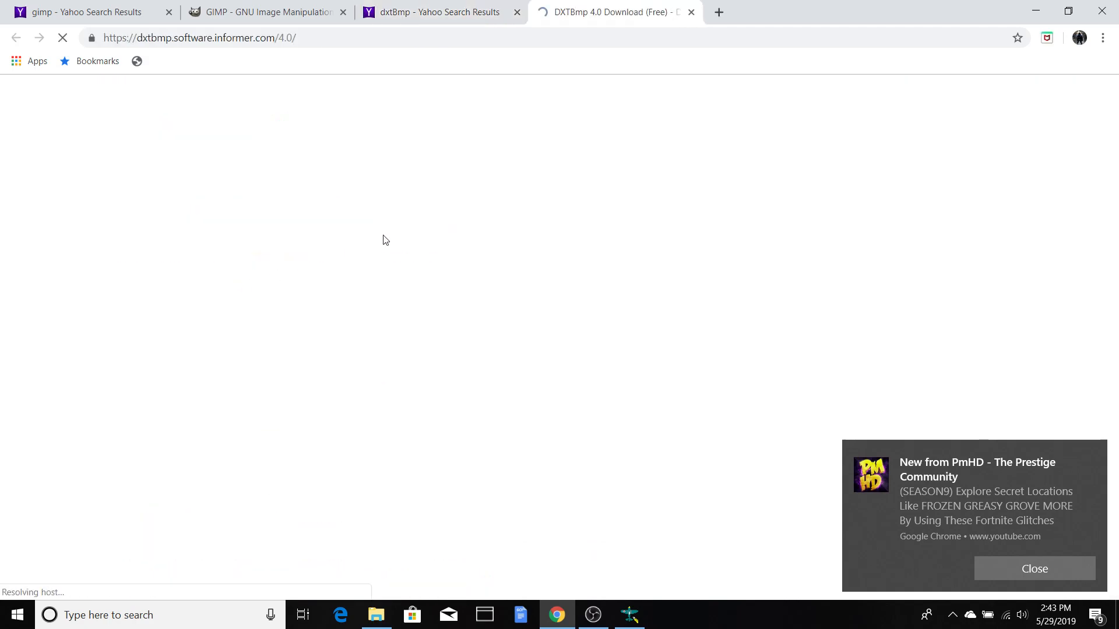
Examine the DXTBmp 4.0 page for its description and download option, and return to the dxtBmp search results
scroll(493, 214, "down", 4)
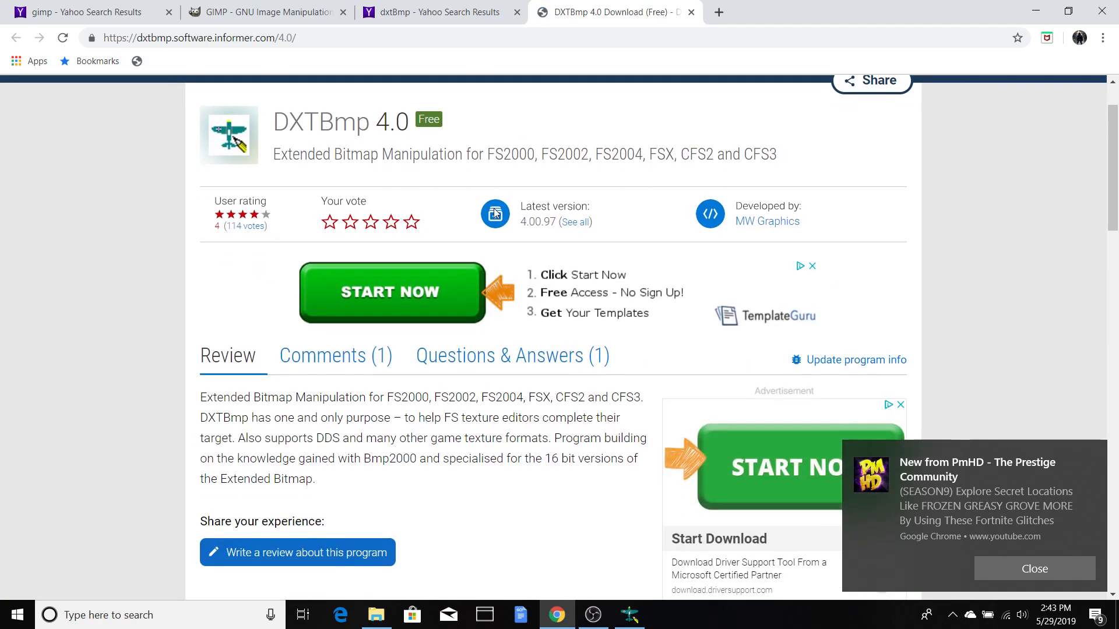
scroll(494, 212, "down", 3)
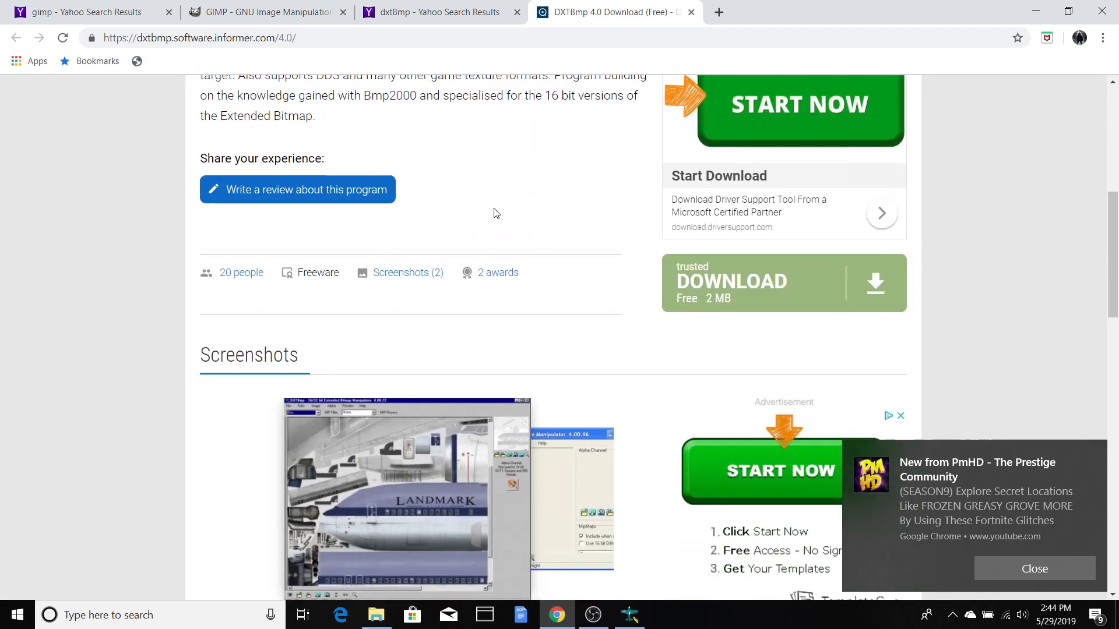
scroll(494, 212, "down", 10)
scroll(494, 213, "down", 9)
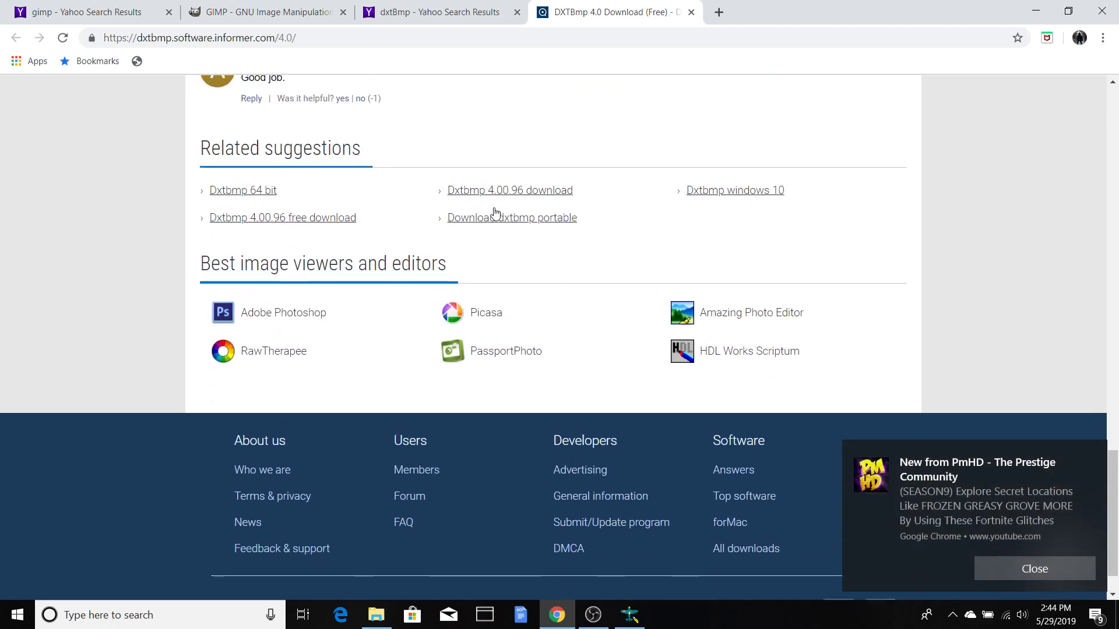
scroll(494, 213, "up", 3)
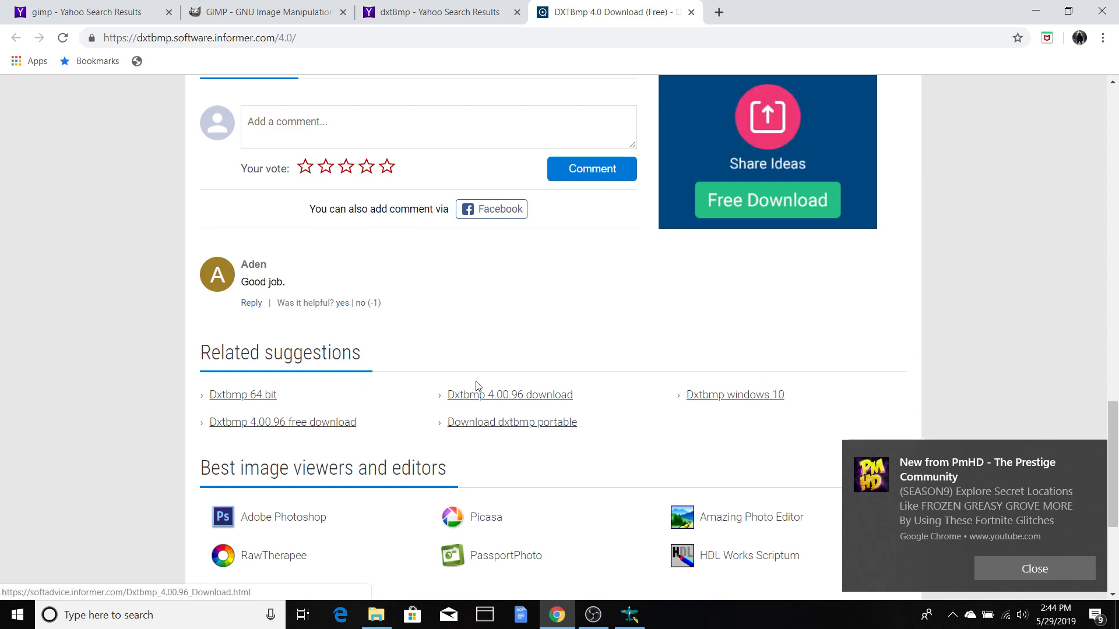
scroll(505, 354, "up", 5)
scroll(501, 352, "up", 5)
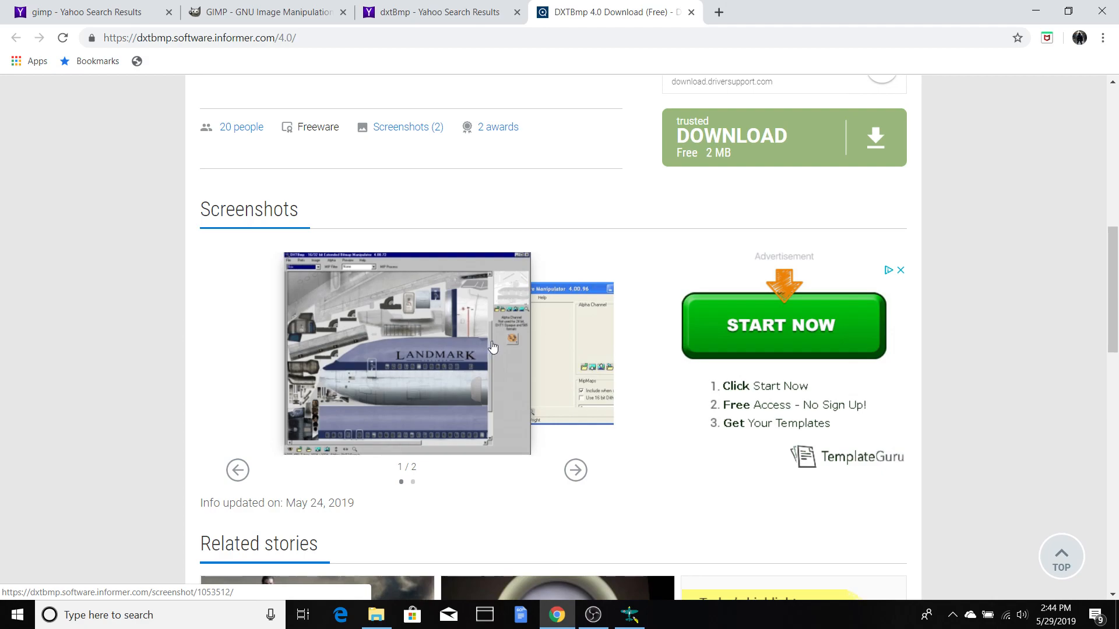
scroll(492, 242, "up", 10)
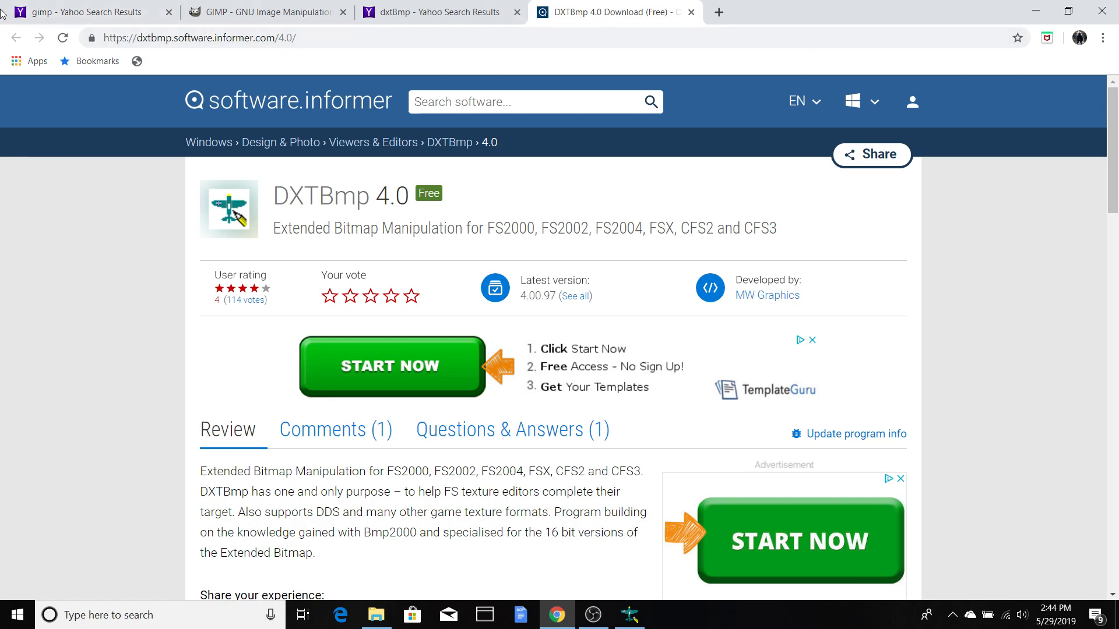
left_click(469, 11)
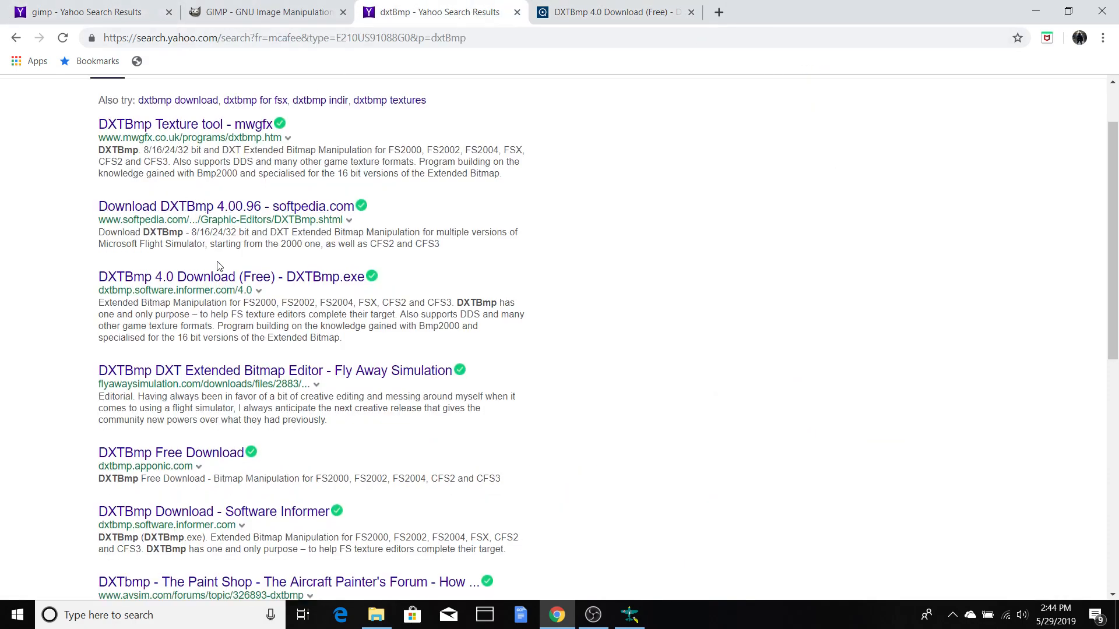
Run the related search "dxtbmp download" from the dxtBmp results and look through the download sites it lists
scroll(219, 265, "down", 3)
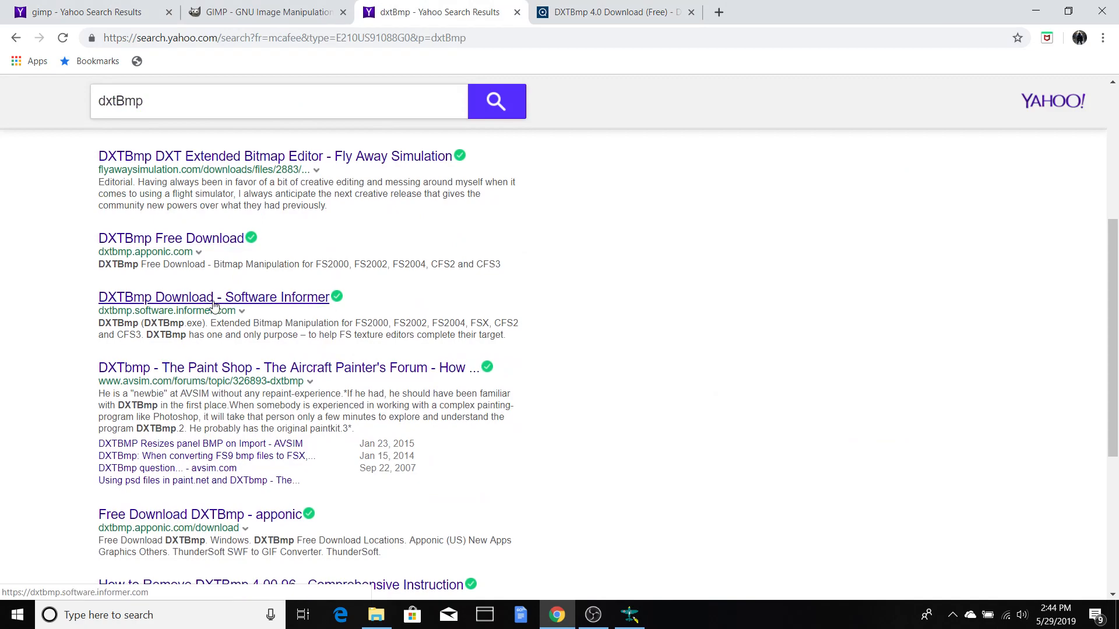
scroll(227, 357, "down", 2)
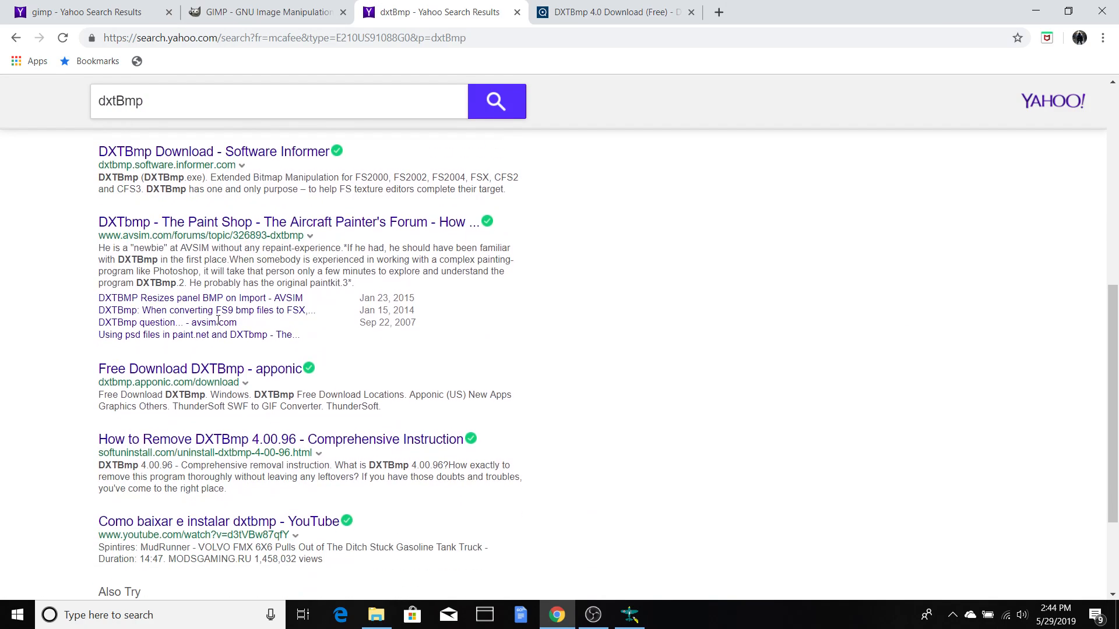
scroll(227, 357, "down", 2)
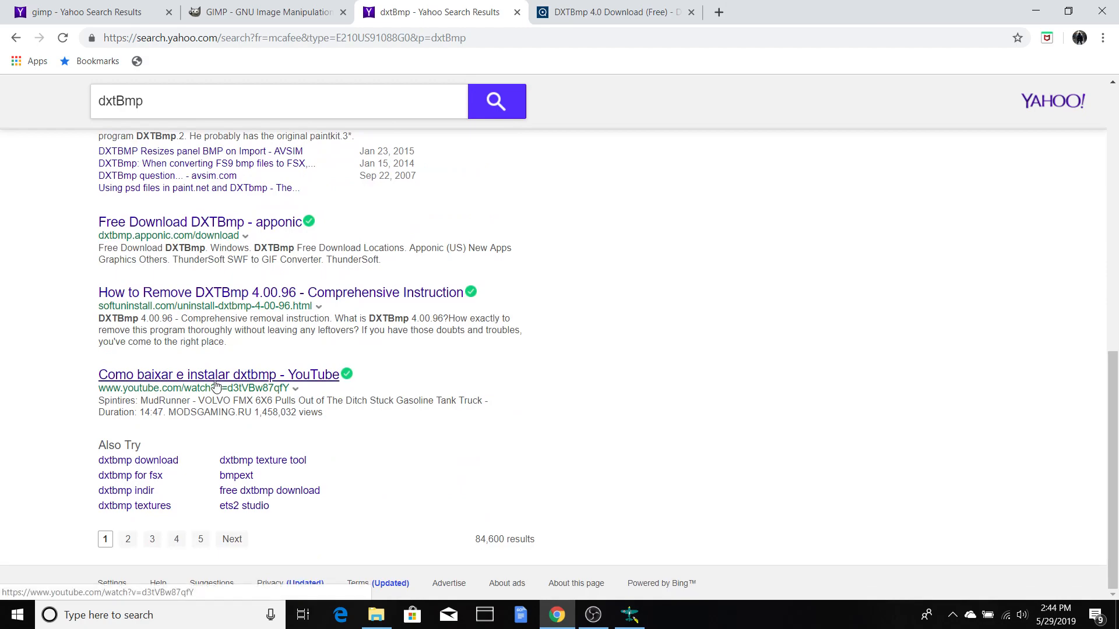
left_click(131, 461)
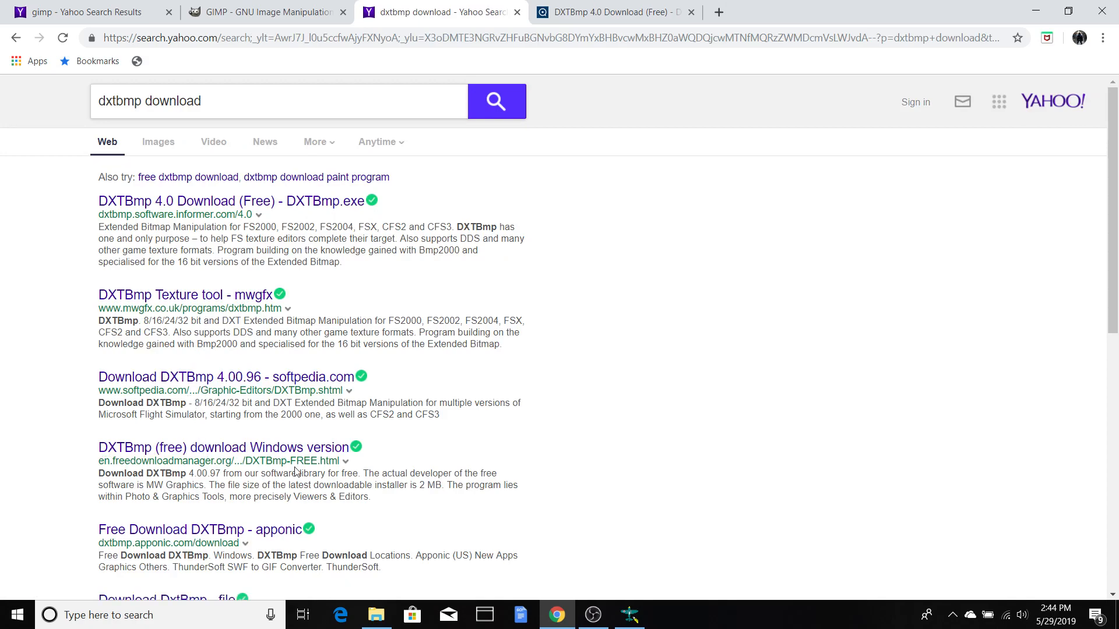
scroll(259, 496, "down", 3)
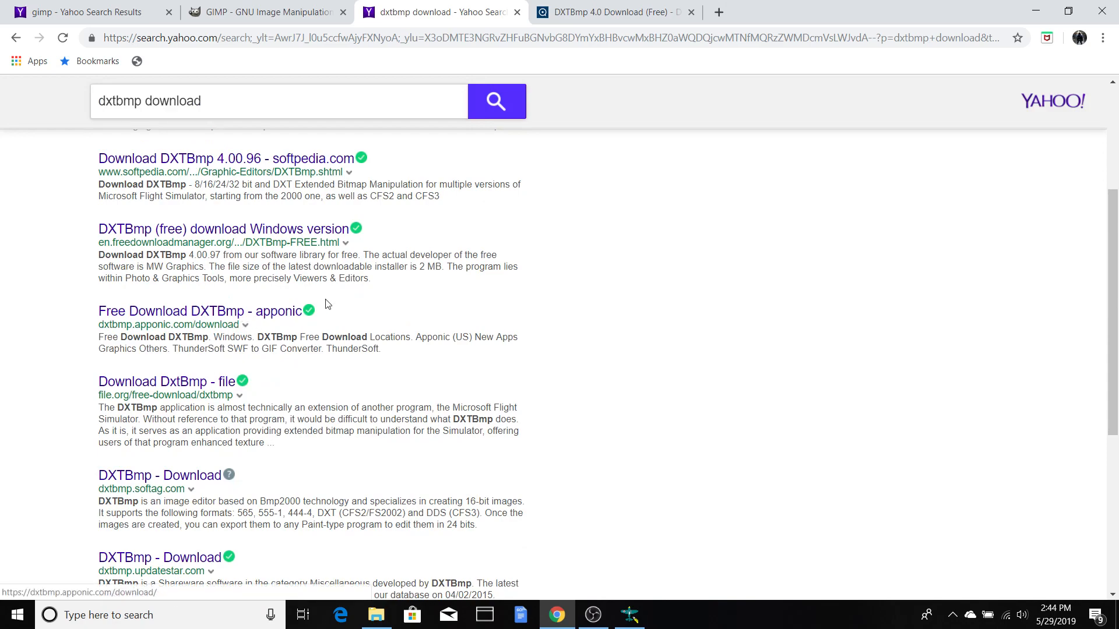
scroll(344, 300, "up", 3)
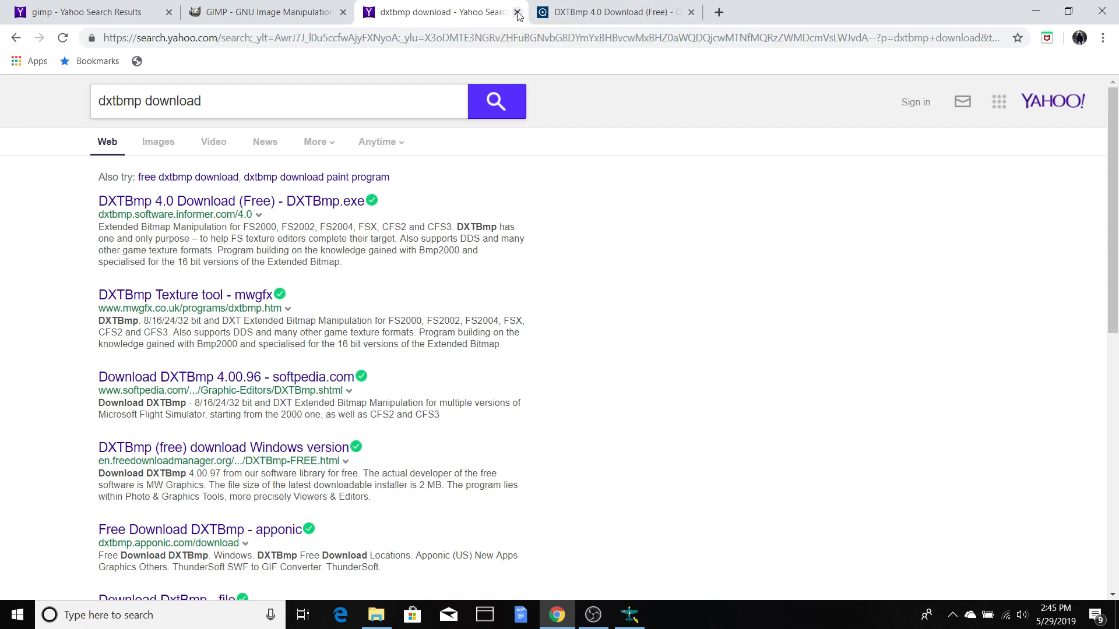
Close the DXTBmp download page, both search results pages and the GIMP website to exit the browser
left_click(692, 12)
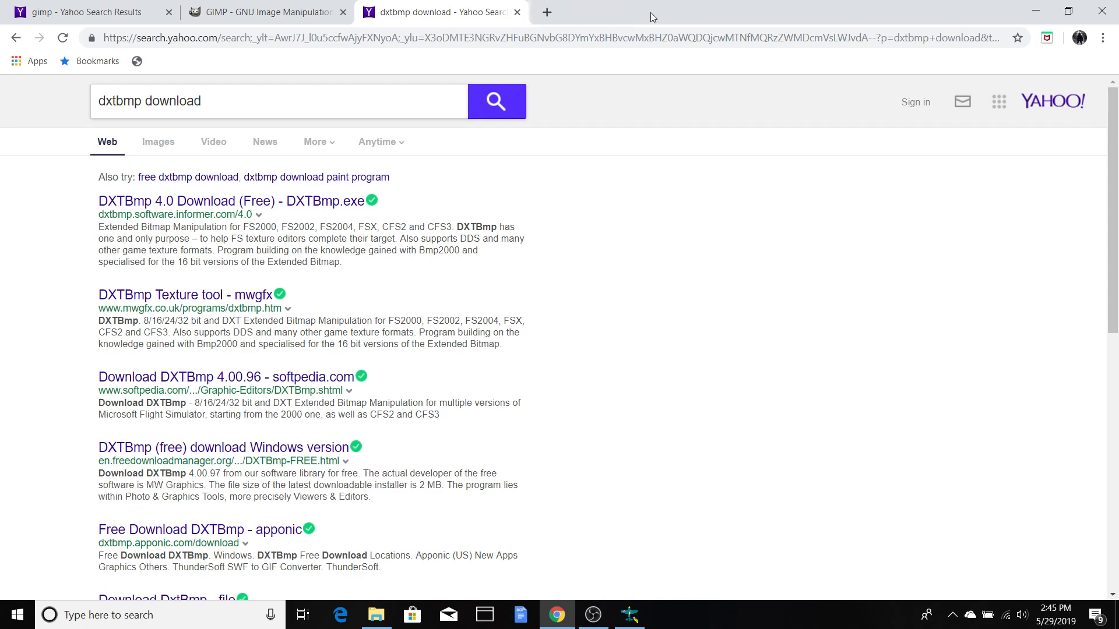
left_click(517, 12)
left_click(343, 12)
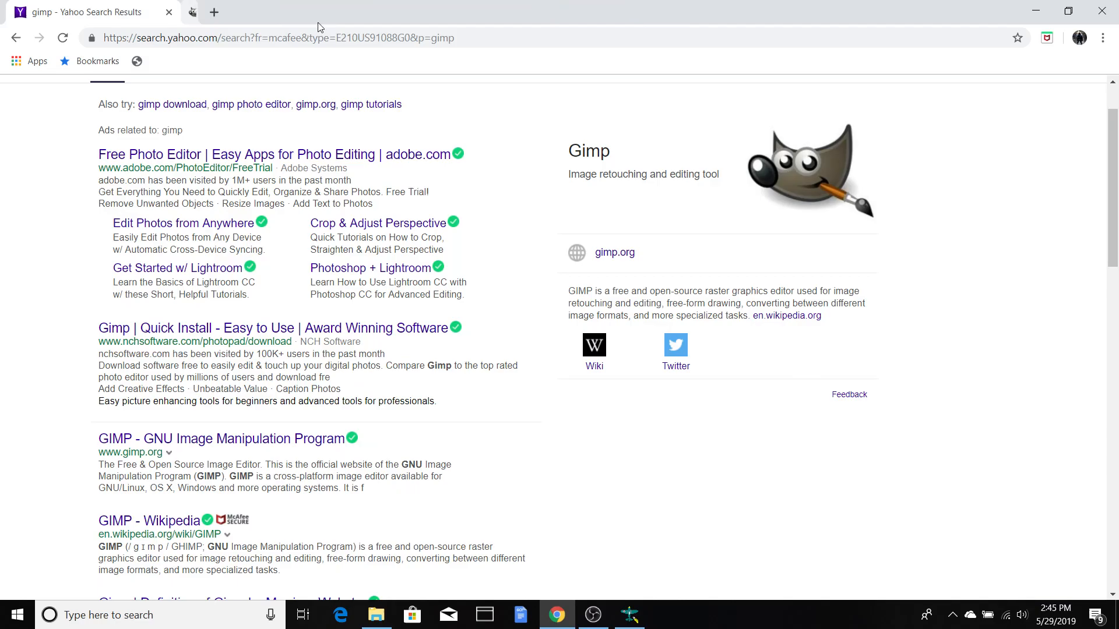
left_click(168, 12)
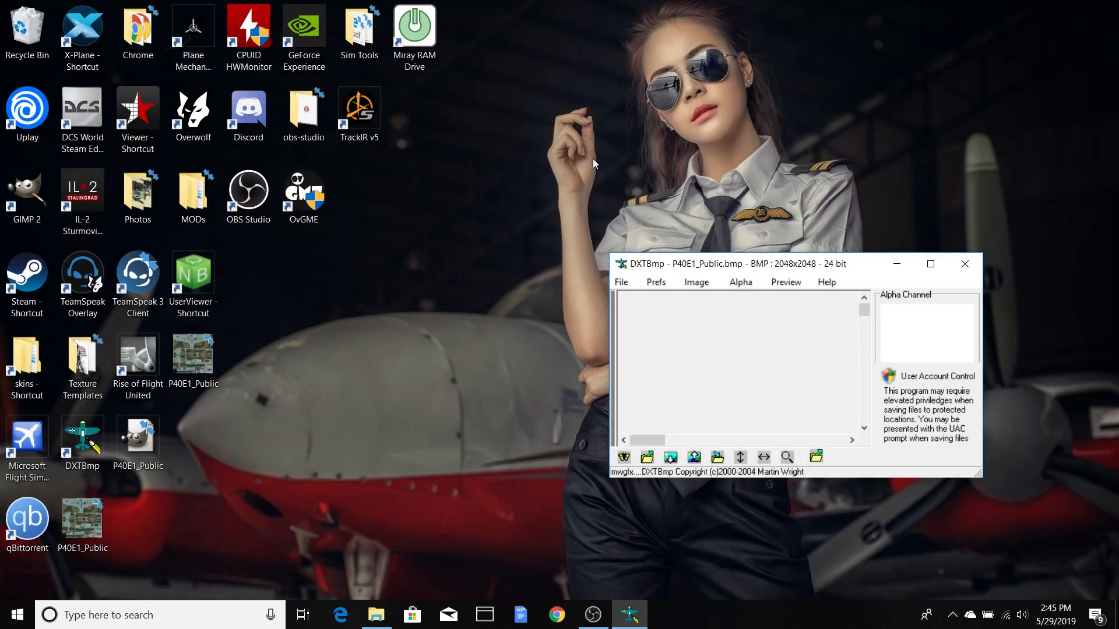